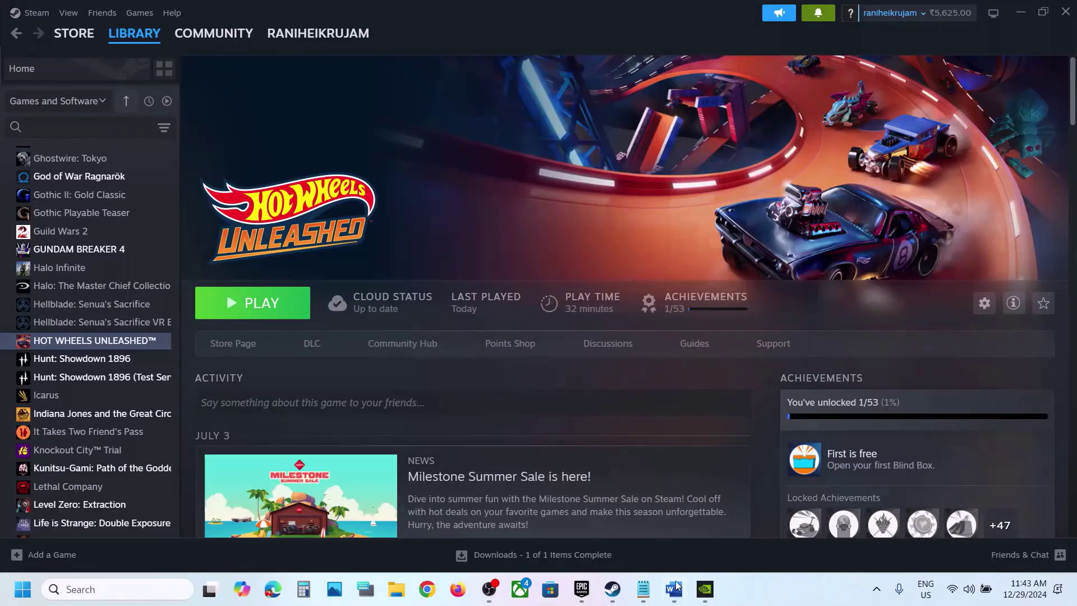
- Consult Step 1 of the Word notes and set HOT WHEELS UNLEASHED's Steam launch options to -dx11
click(674, 589)
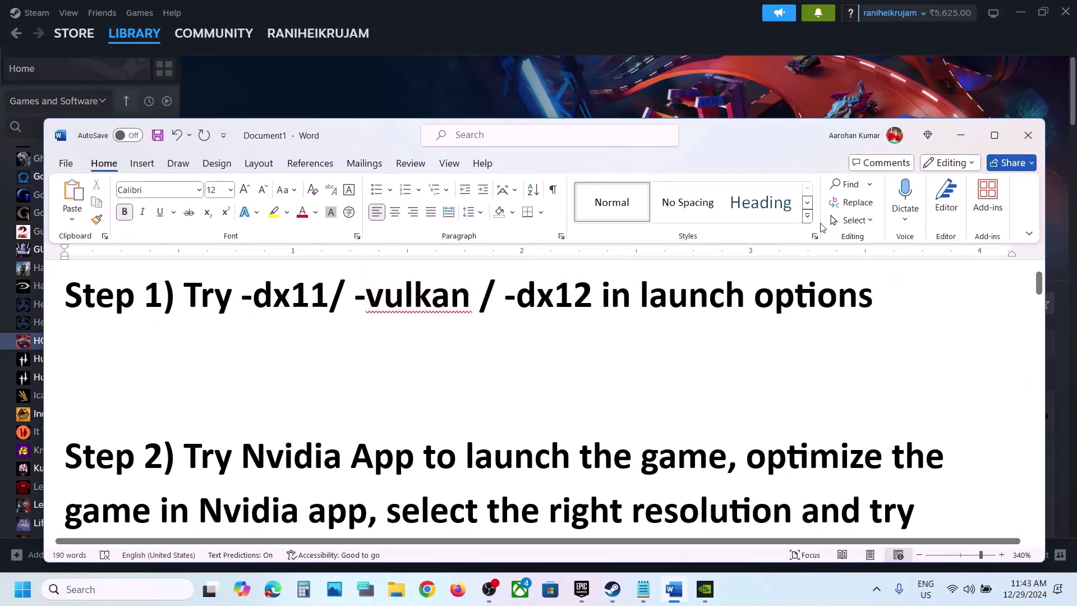
click(956, 138)
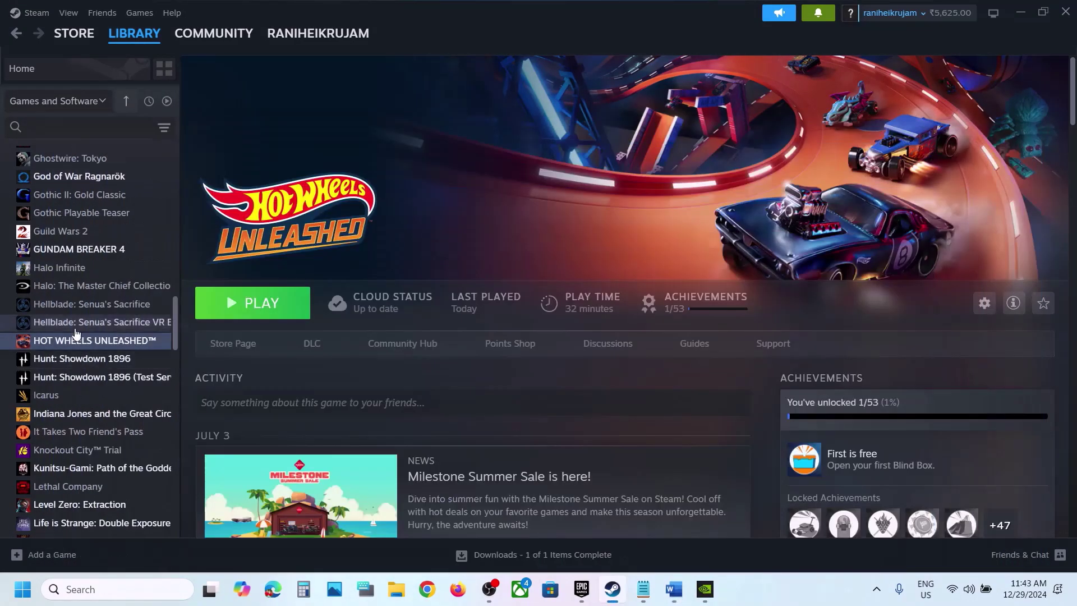
right_click(84, 340)
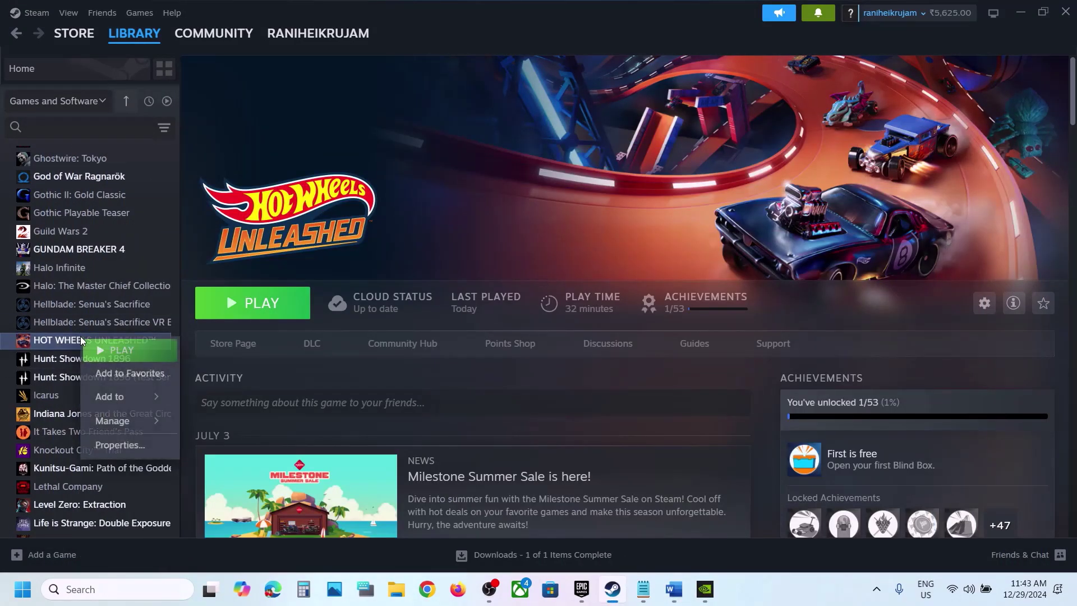
click(119, 445)
click(436, 365)
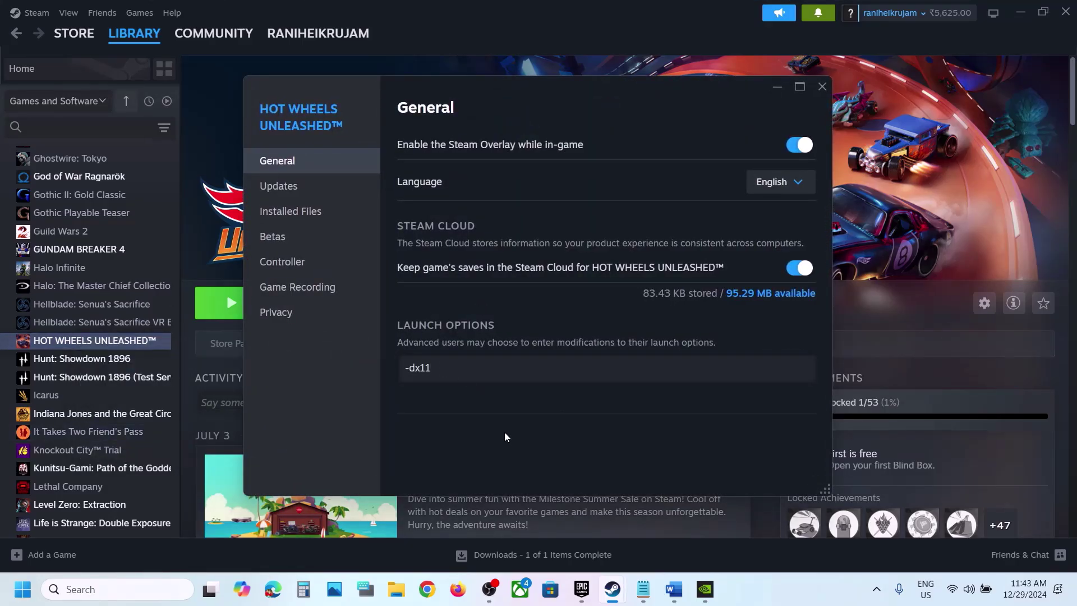
click(823, 88)
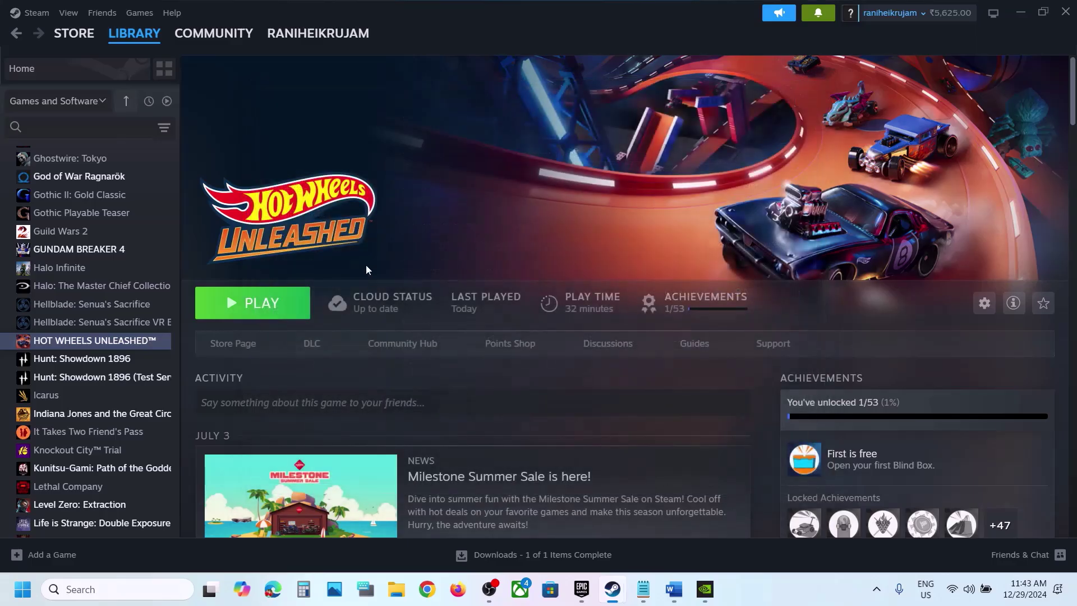
- Copy -vulkan from the Word notes and replace HOT WHEELS UNLEASHED's Steam launch options with it
click(674, 589)
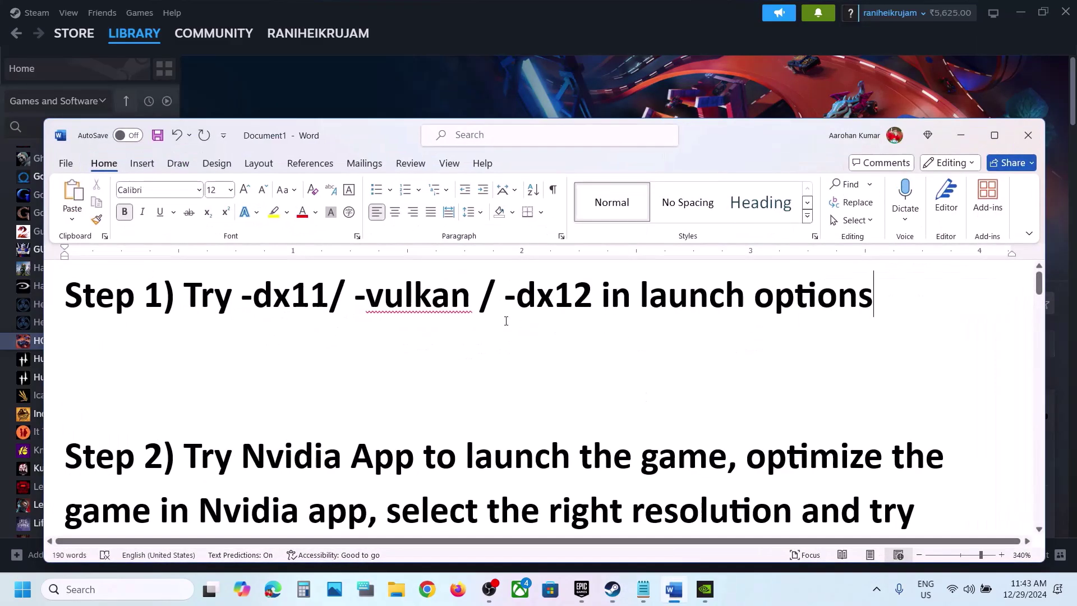
drag(358, 296, 477, 296)
key(ctrl+c)
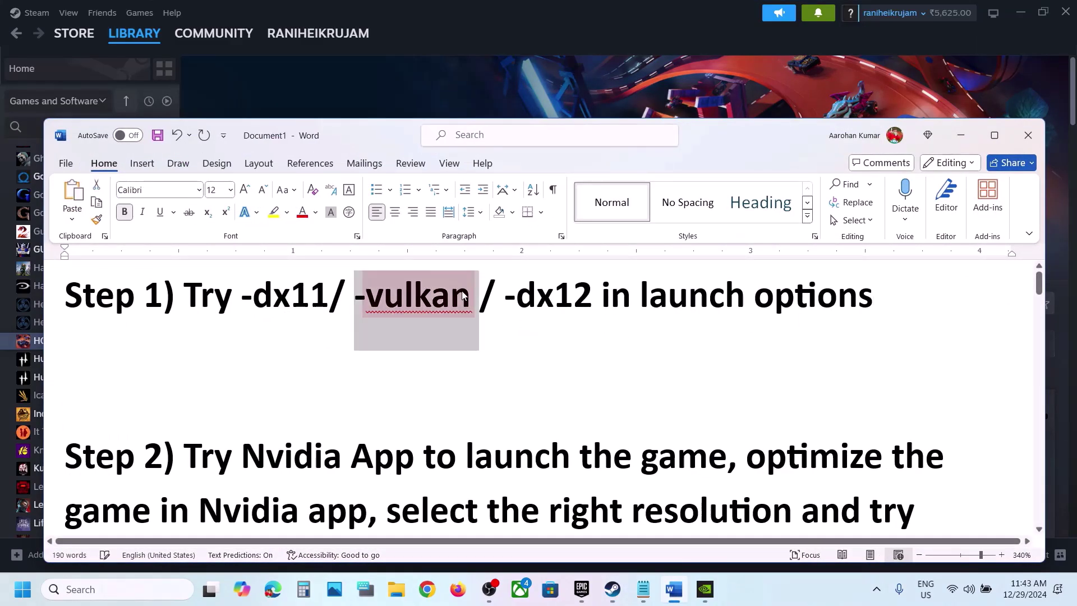
click(961, 135)
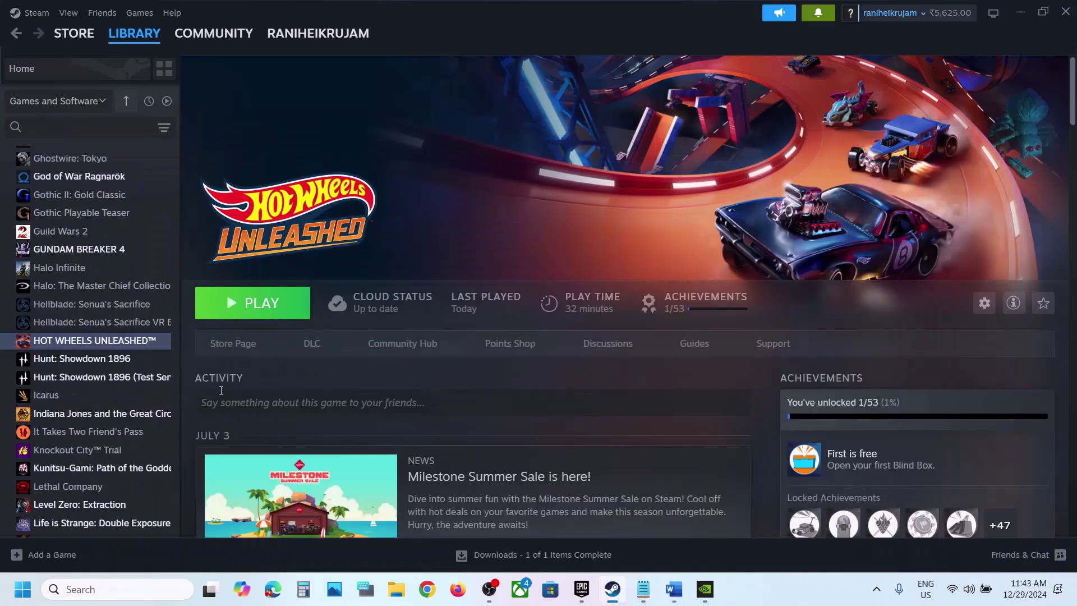
right_click(132, 344)
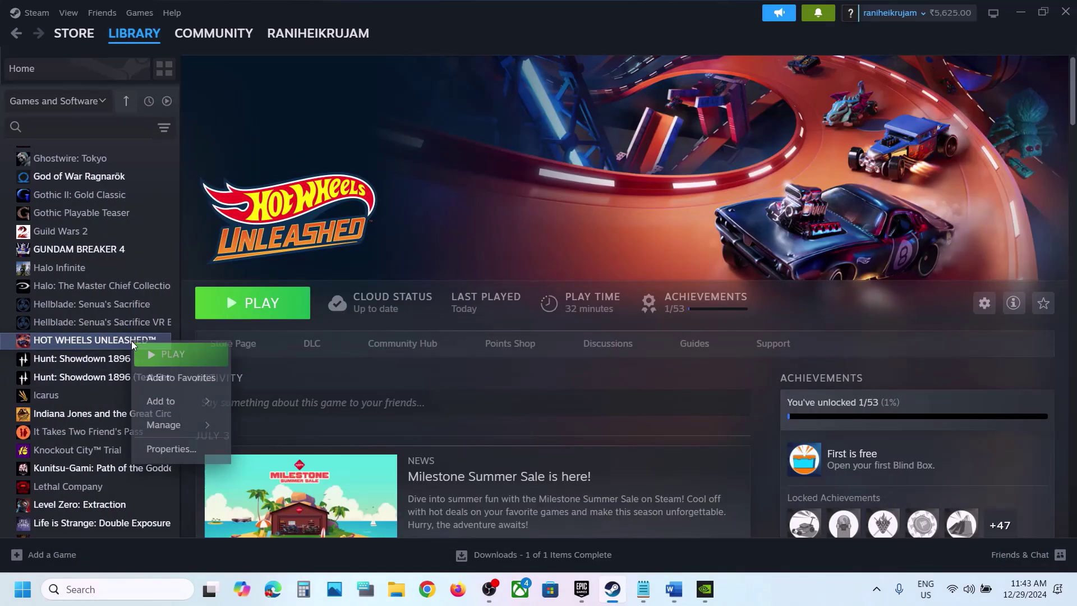
click(168, 447)
click(427, 368)
key(ctrl+a)
key(ctrl+v)
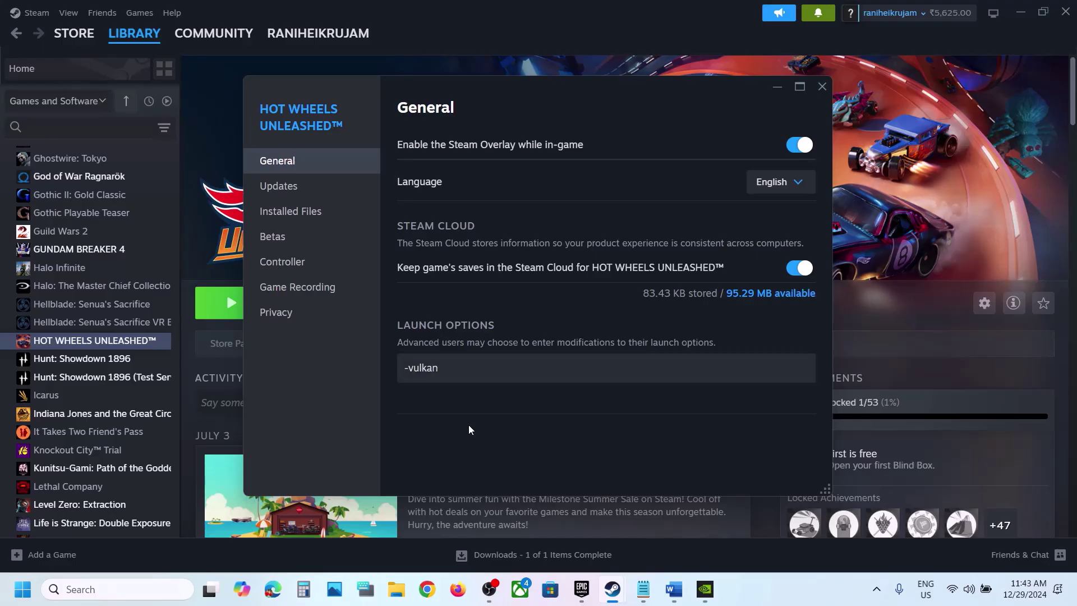
click(822, 86)
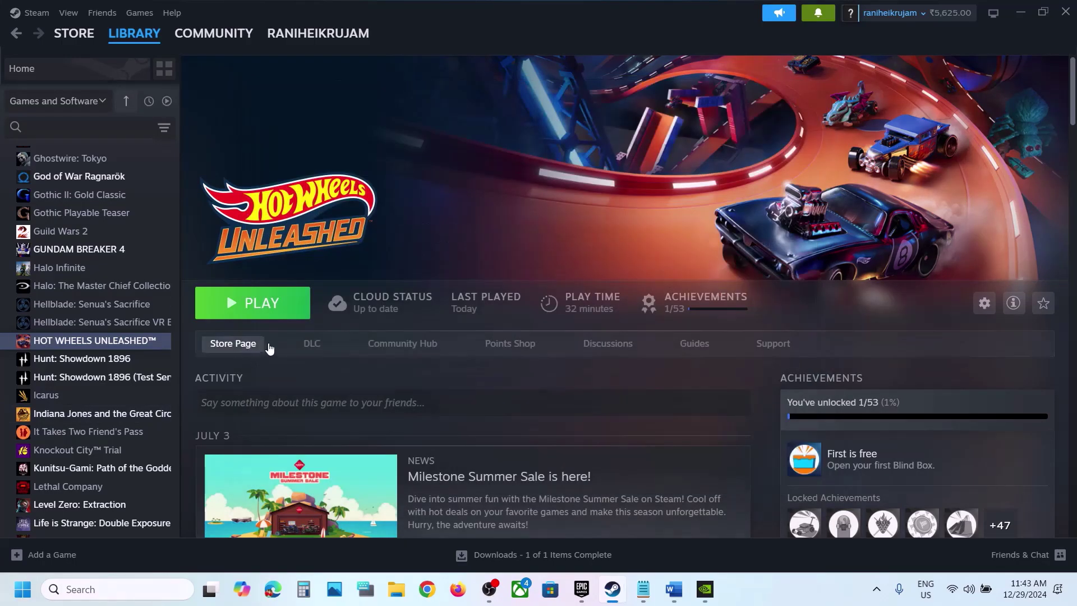
- Reopen the HOT WHEELS UNLEASHED properties and set the launch options to -dx12
right_click(147, 345)
click(176, 446)
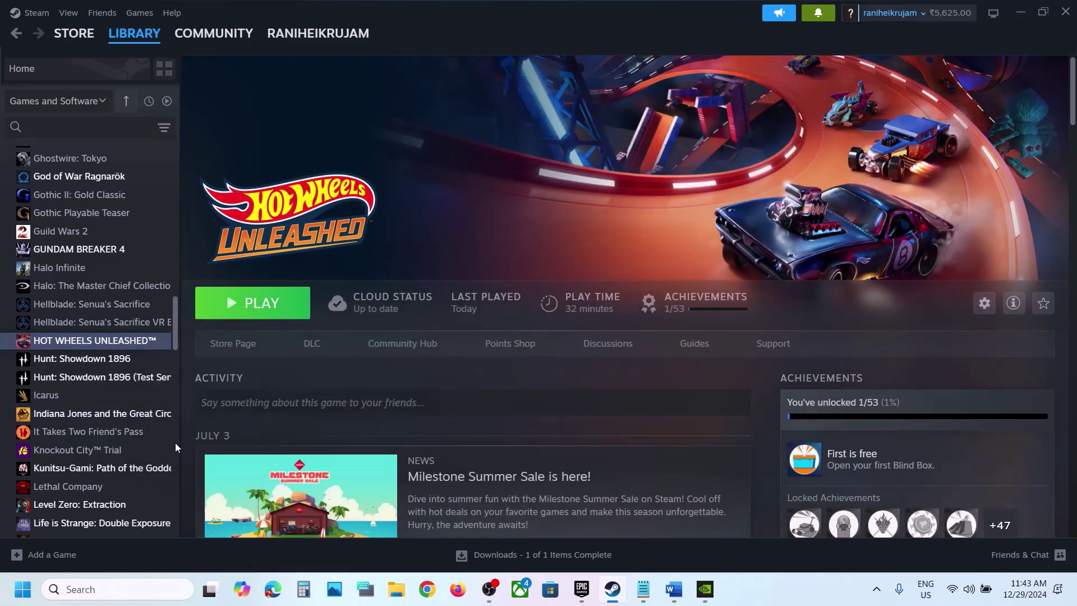
drag(474, 368, 384, 372)
text(-d)
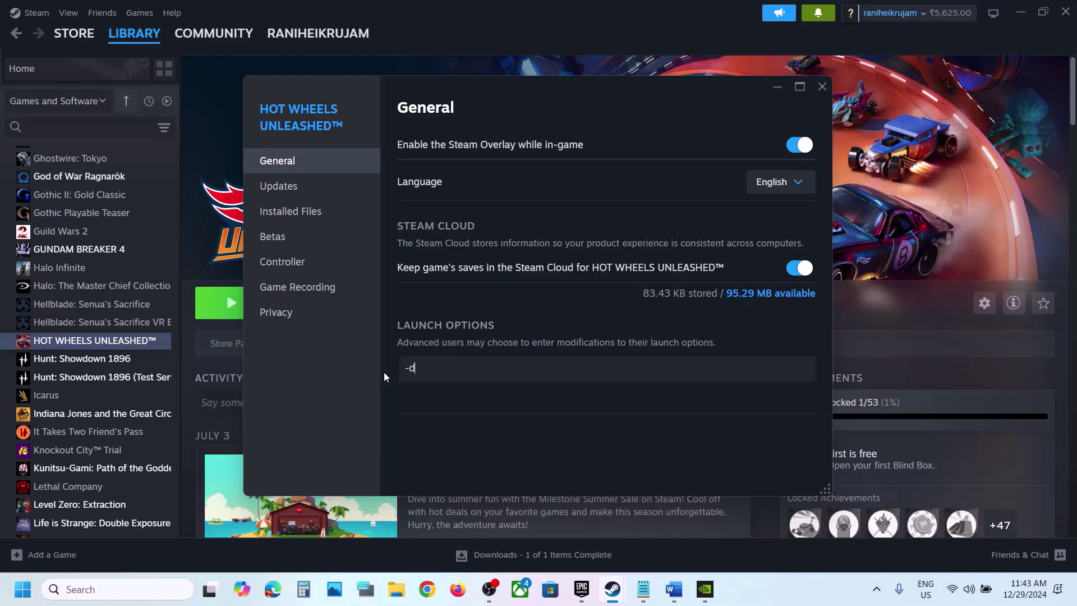
text(x12)
click(453, 440)
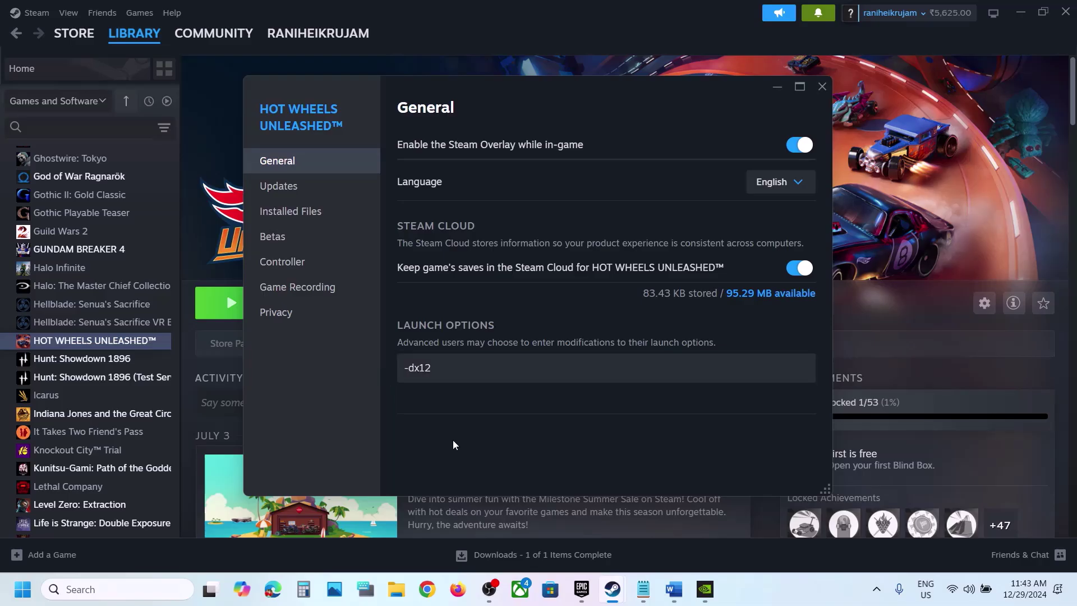
- Clear the game's launch options and close its properties
drag(476, 368, 379, 372)
key(BackSpace)
click(498, 445)
click(823, 87)
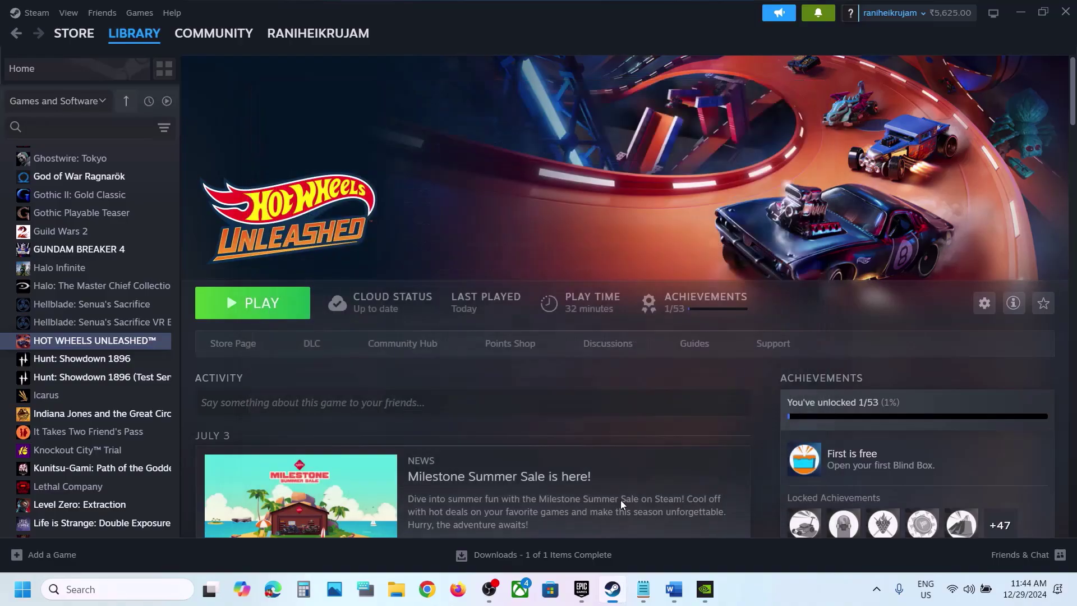
- Read Step 2 of the Word notes about launching the game through the Nvidia App and open the NVIDIA app
click(674, 589)
scroll(440, 420, down, 3)
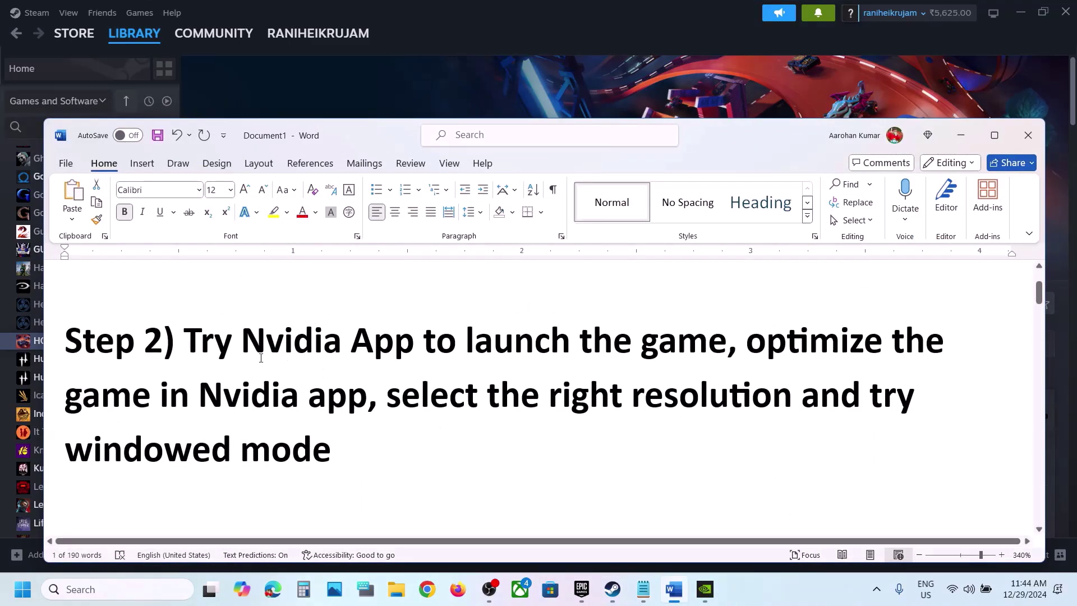
drag(192, 346, 700, 346)
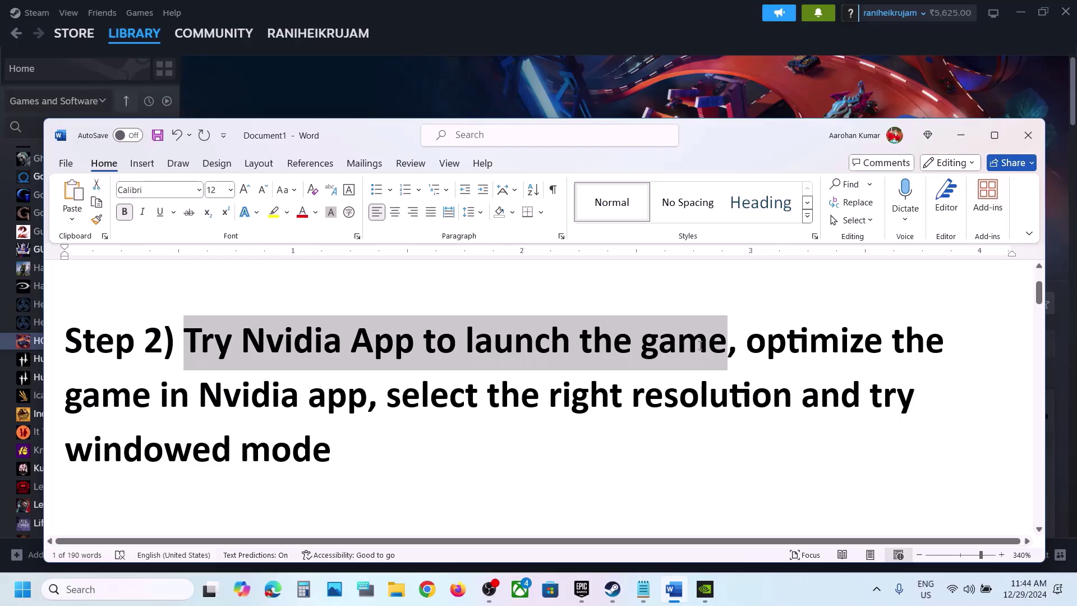
click(132, 589)
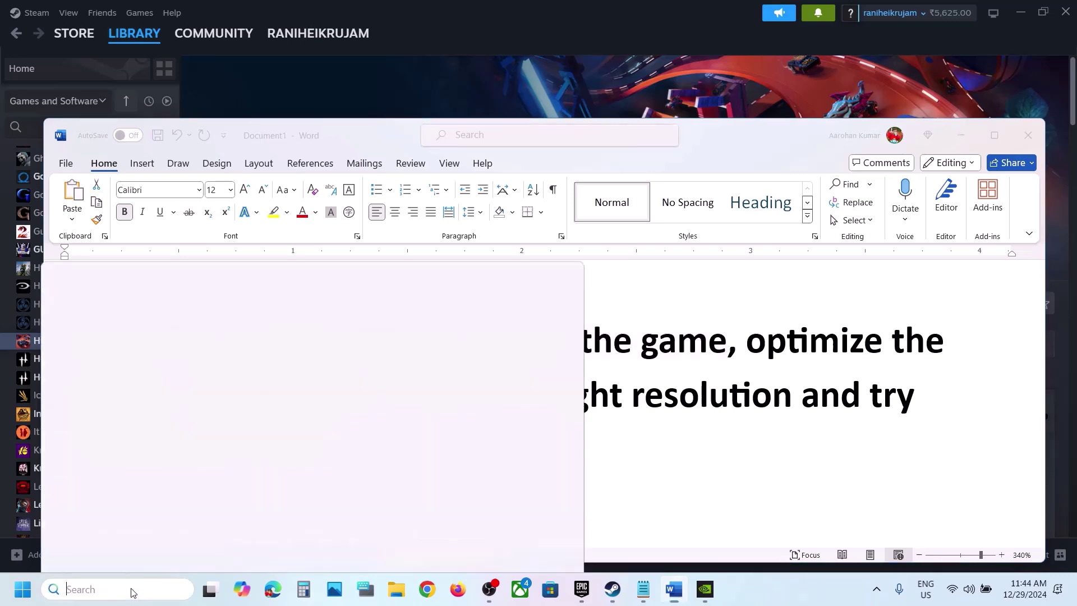
text(nvid)
key(Return)
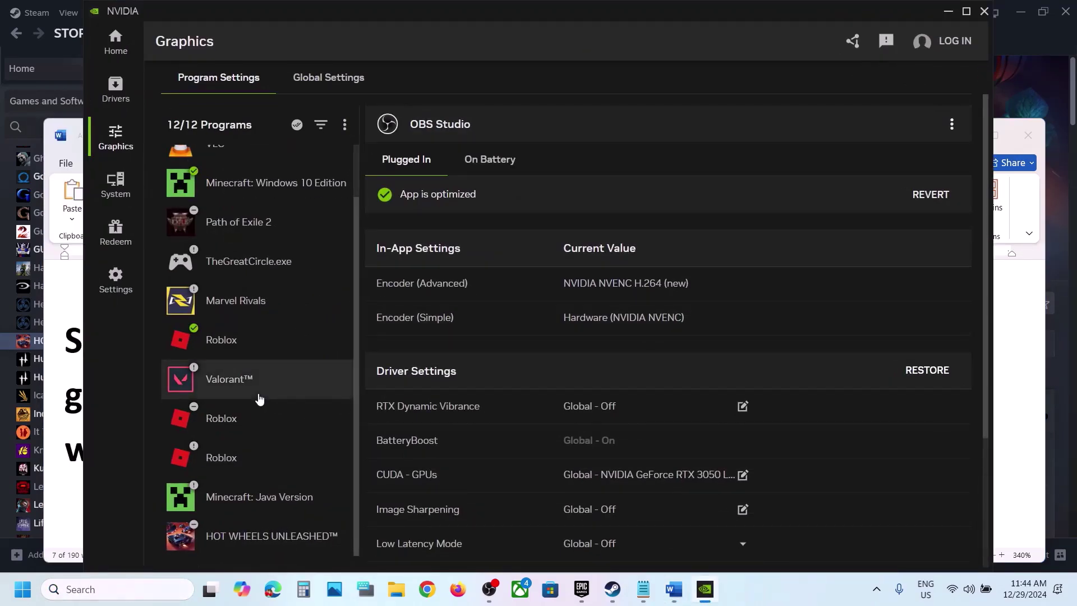
- Optimize HOT WHEELS UNLEASHED in the NVIDIA app's graphics program settings
click(112, 140)
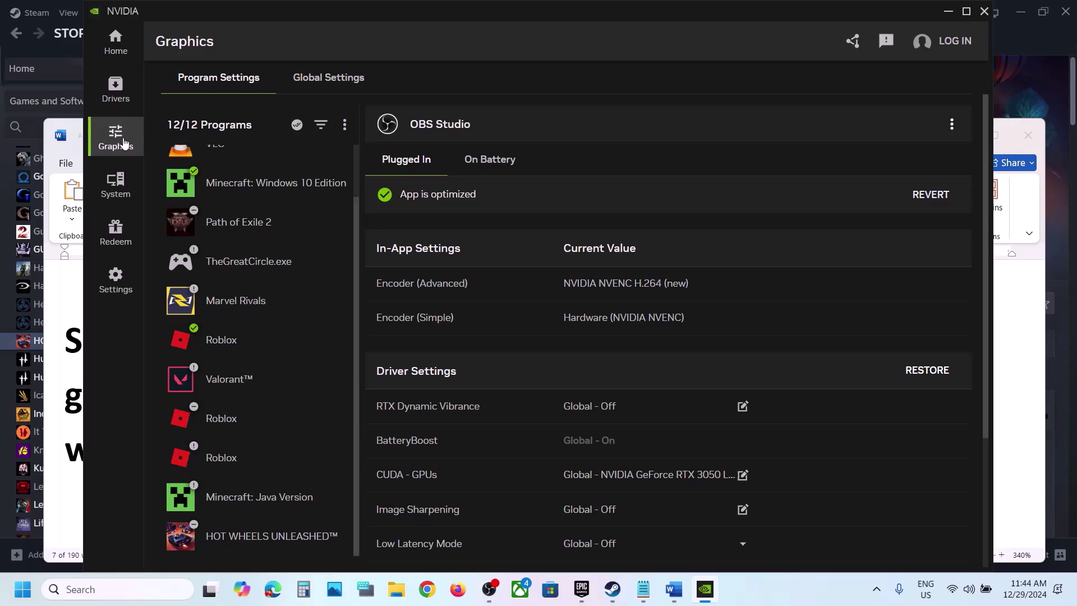
click(265, 542)
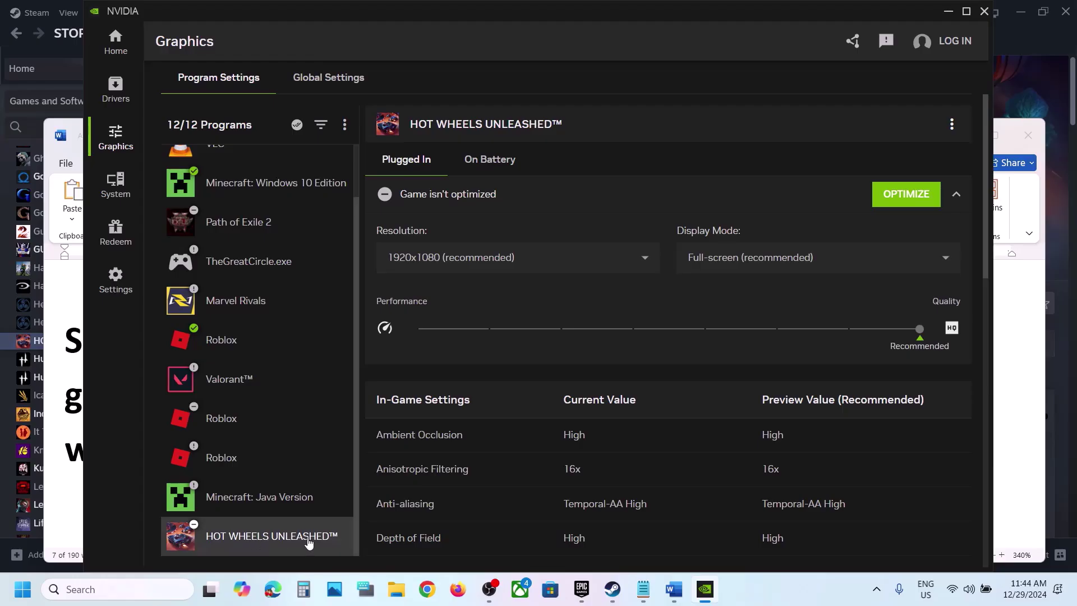
click(908, 205)
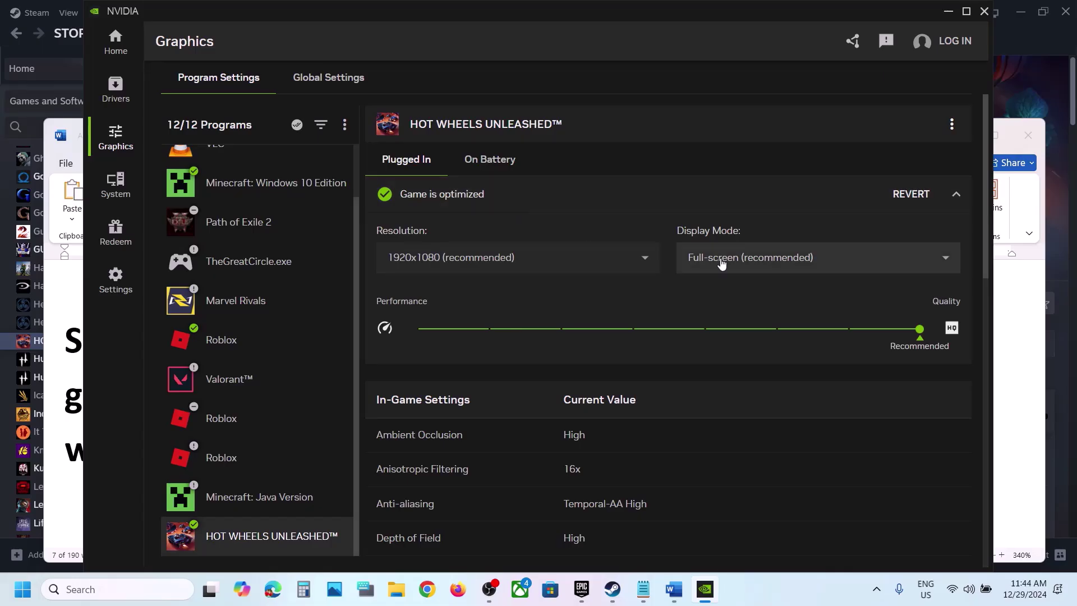
- Try the Windowed display mode for HOT WHEELS UNLEASHED, view the resolution choices, and close the NVIDIA app without updating
click(806, 257)
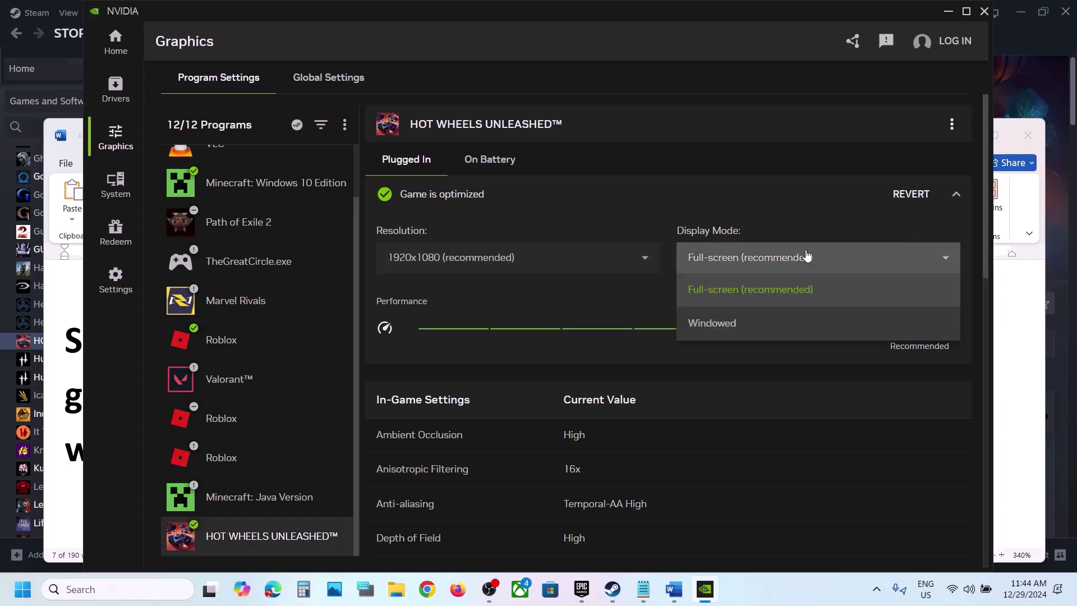
click(727, 324)
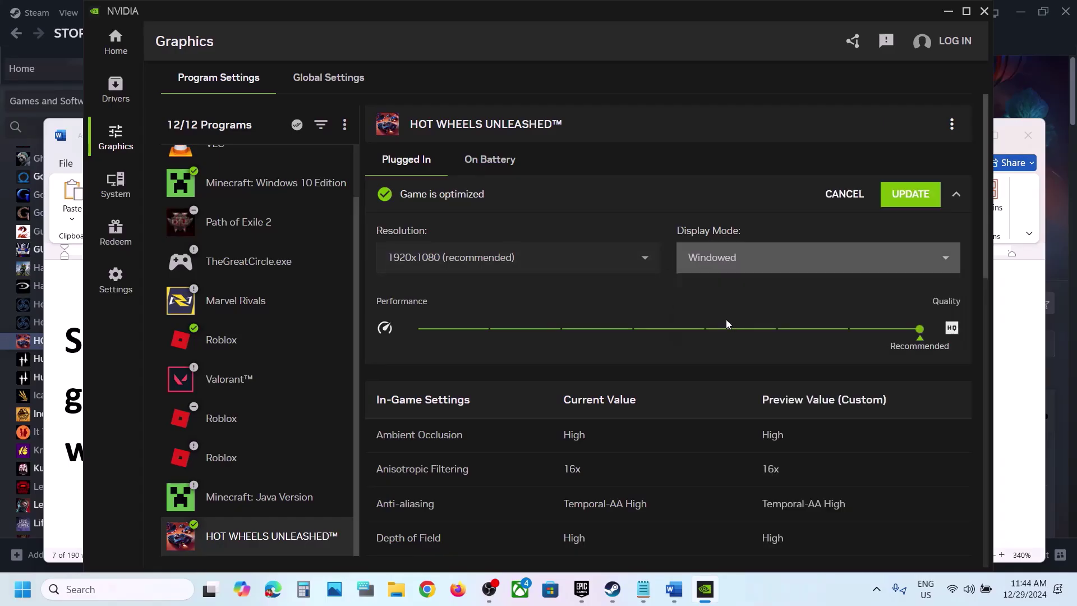
click(484, 266)
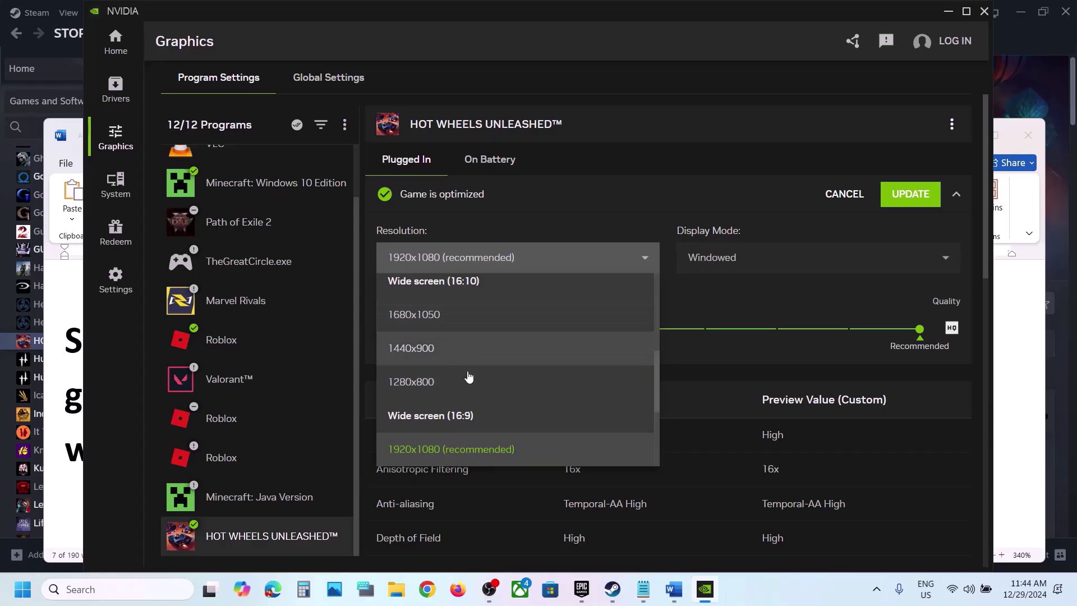
click(983, 11)
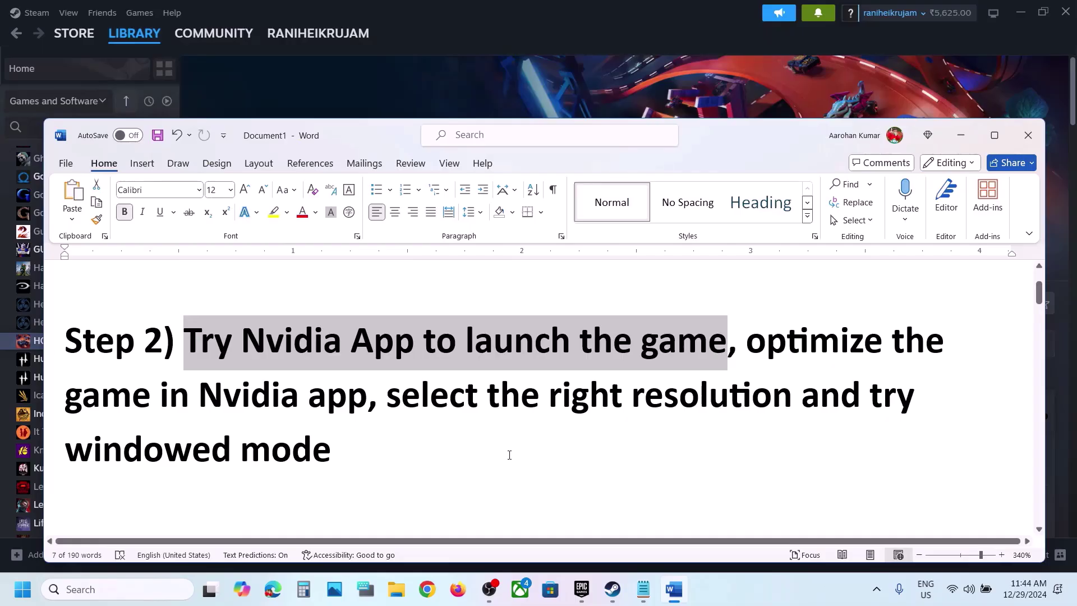
- Read Step 3 of the Word notes about the Windows power plan and open Control Panel
scroll(510, 455, down, 5)
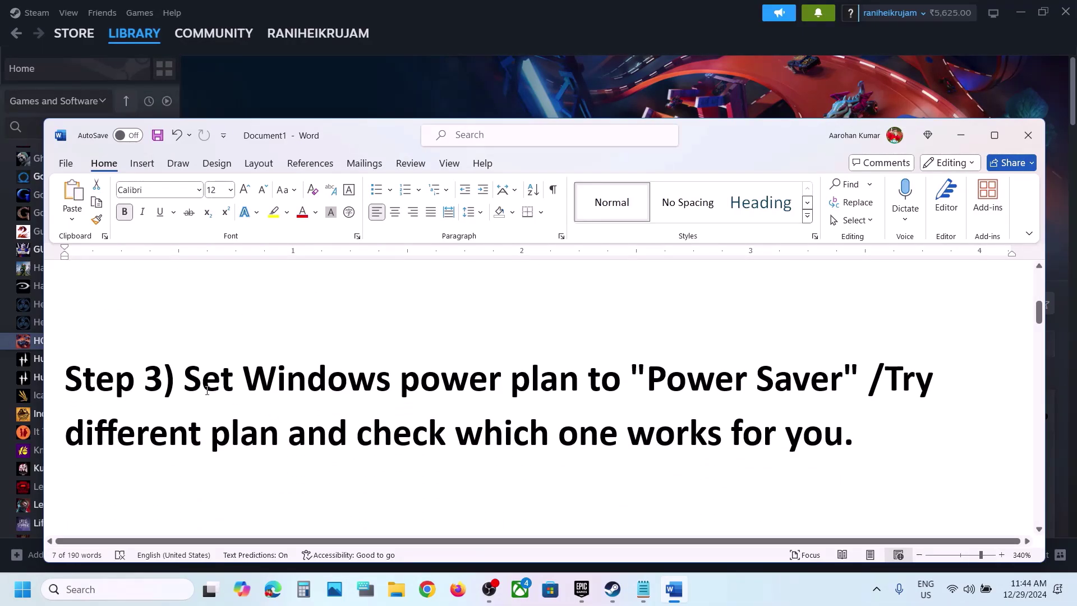
drag(207, 391, 754, 387)
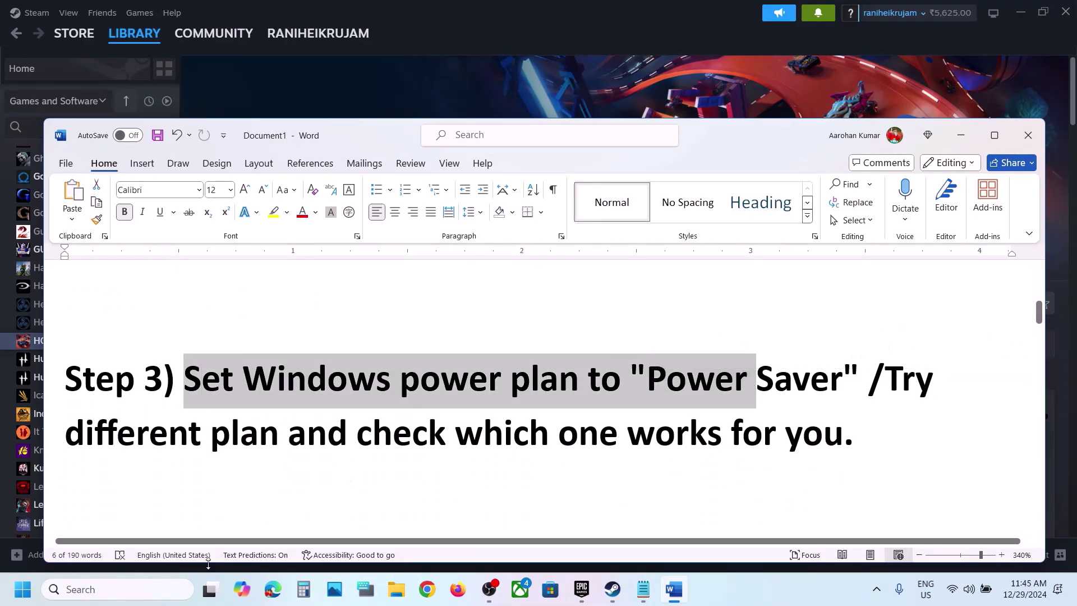
click(125, 592)
text(contro)
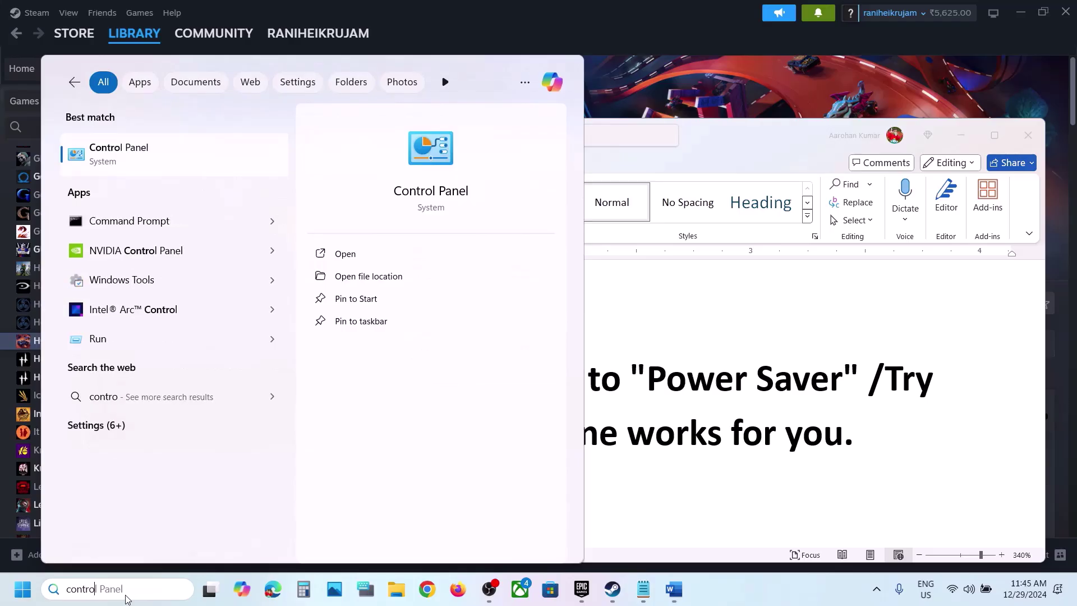
text(l)
key(Return)
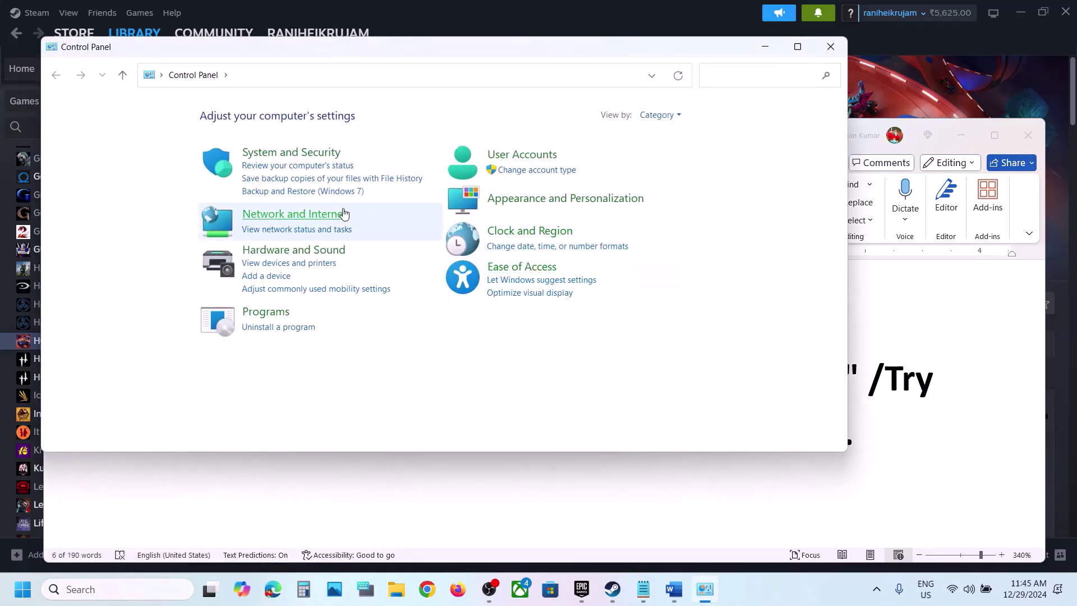
- Maximize Control Panel and open Power Options under Hardware and Sound
click(797, 48)
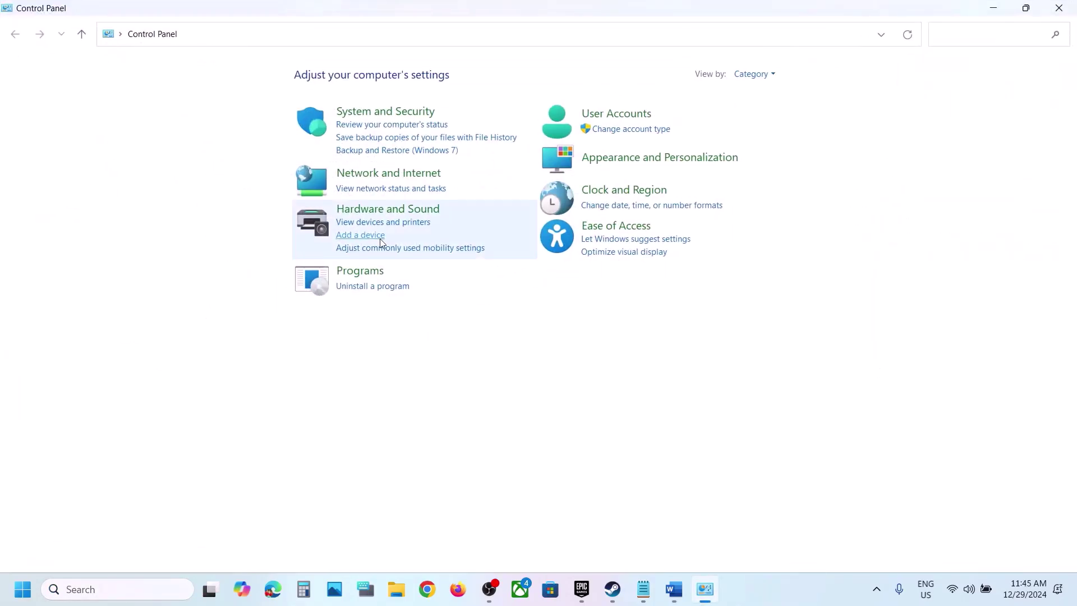
click(411, 208)
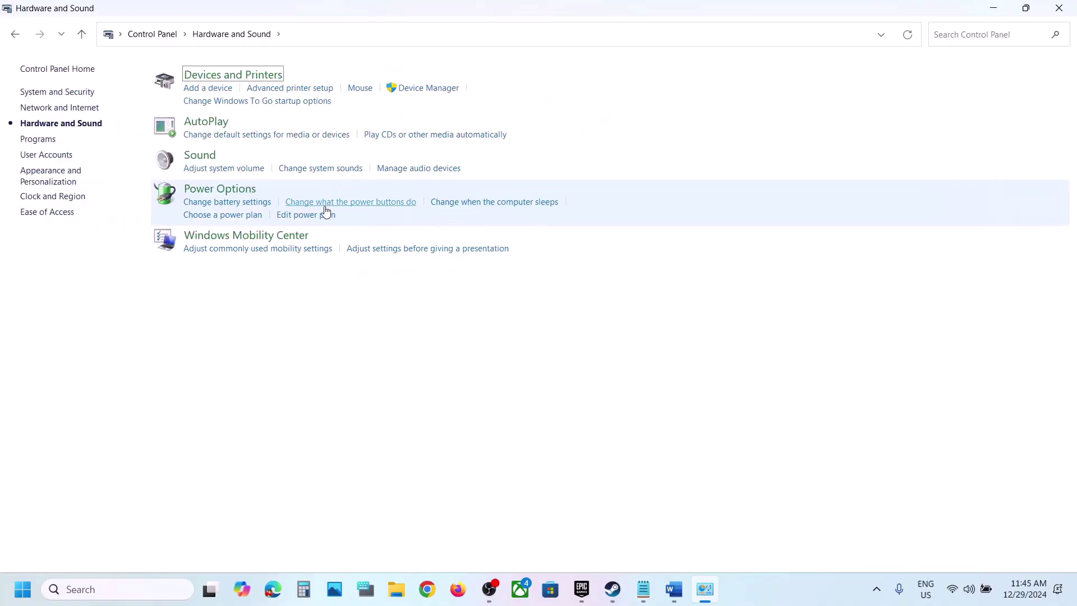
click(226, 191)
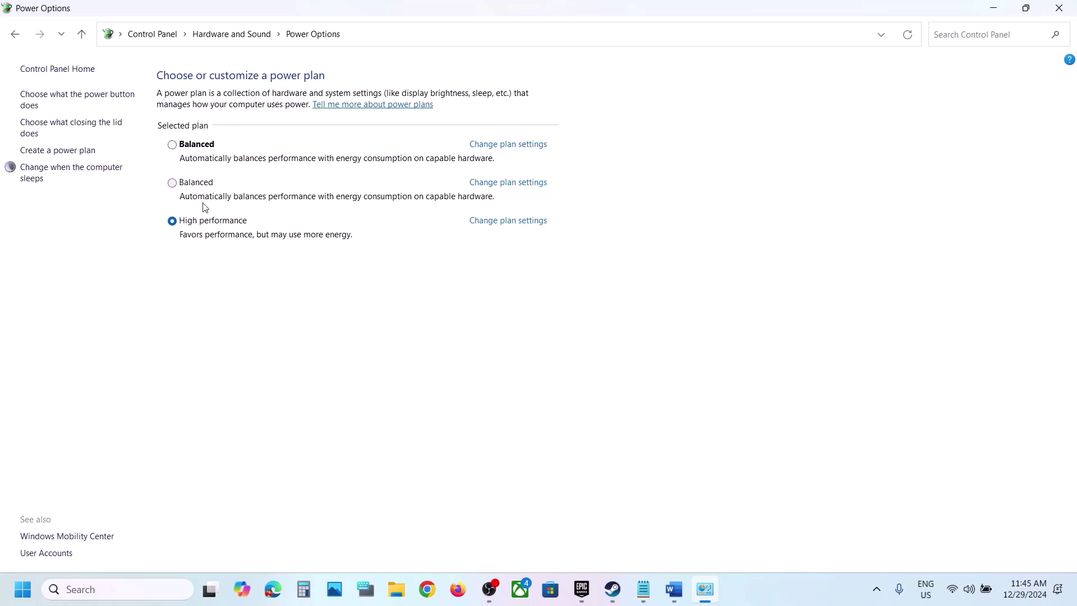
- View the reference image Power Saver.jpg showing the available power plans
click(797, 599)
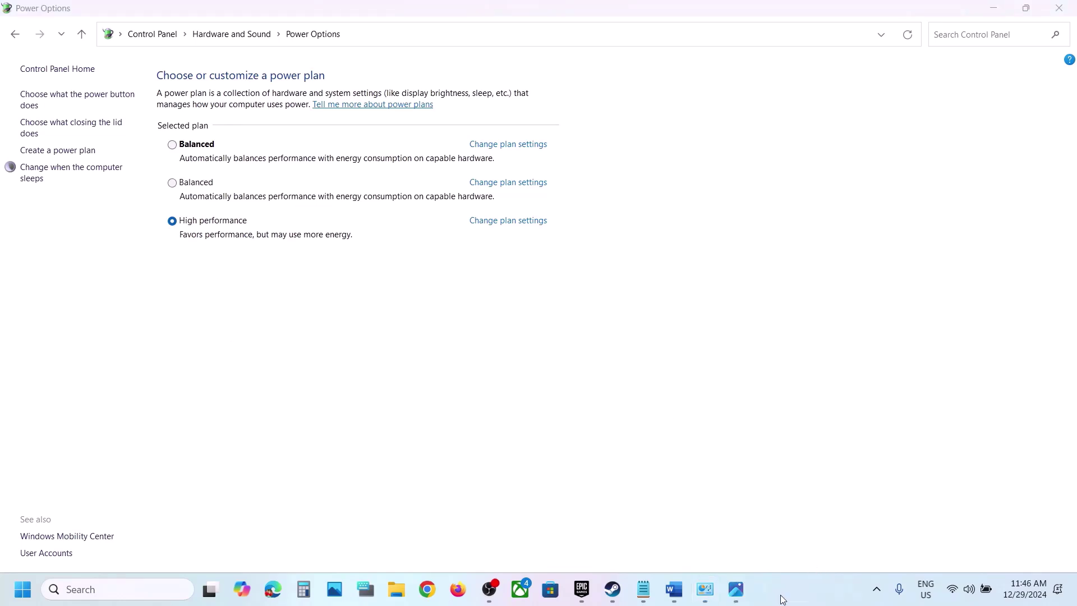
click(735, 589)
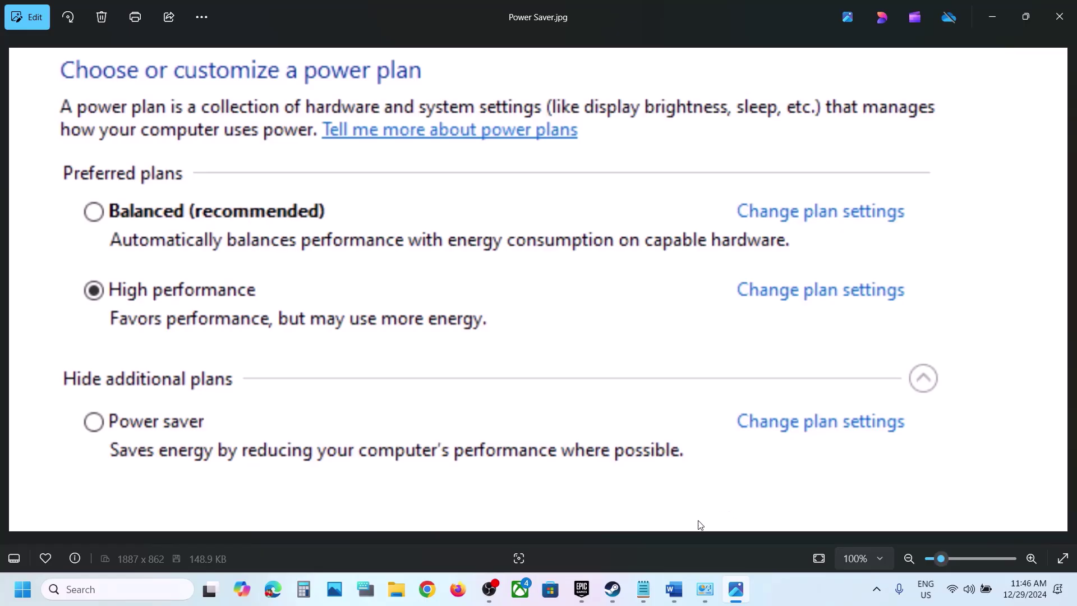
- Read Step 4 of the Word notes on clean graphics driver installation and open the NVIDIA driver download link
click(673, 589)
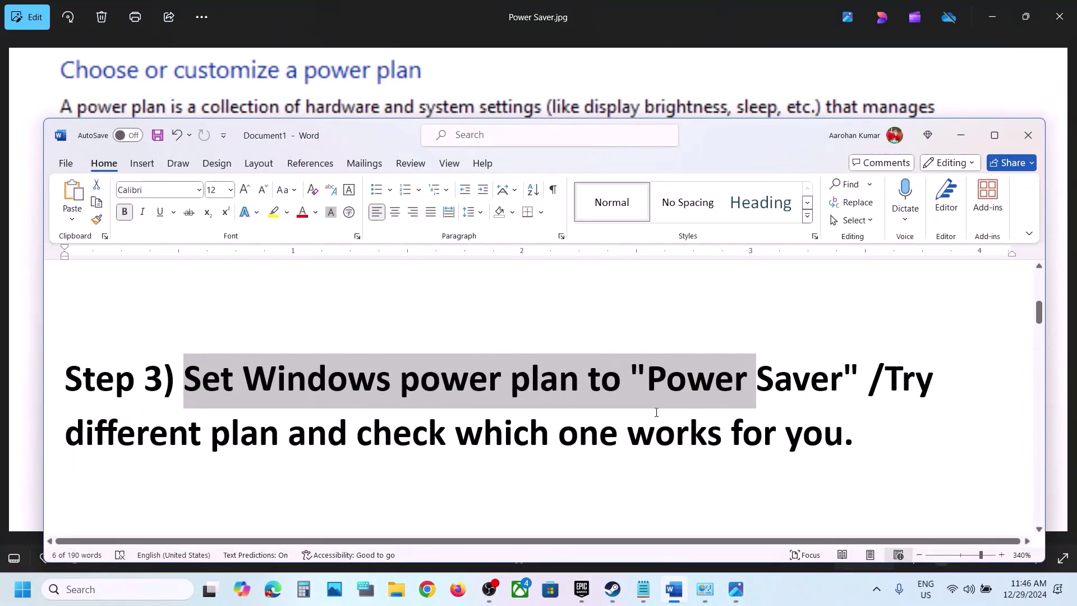
scroll(656, 413, down, 5)
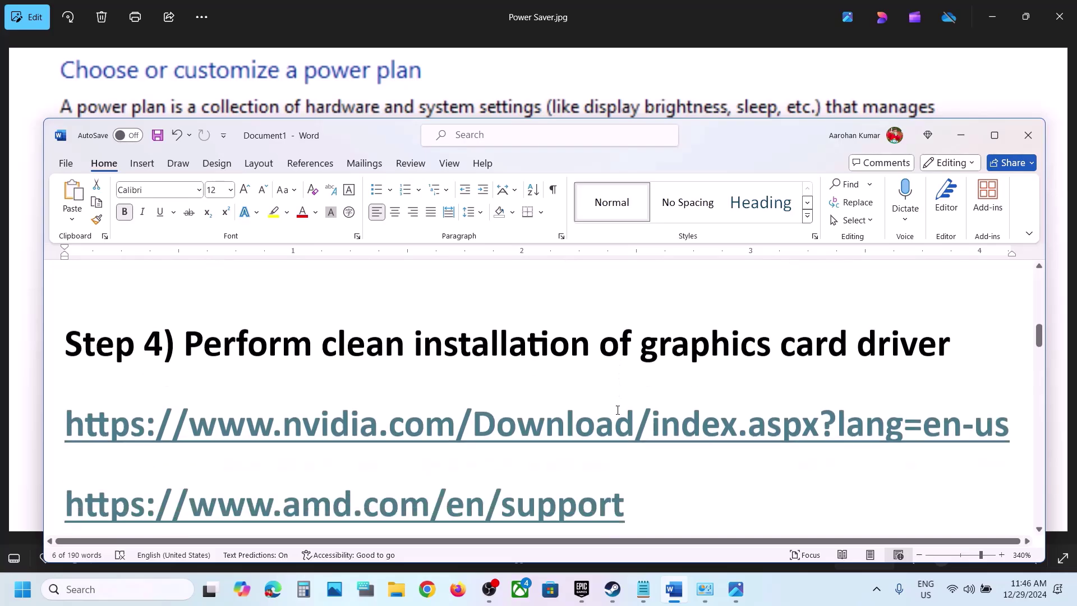
scroll(618, 410, down, 1)
drag(306, 314, 928, 331)
drag(189, 392, 702, 395)
drag(219, 481, 624, 481)
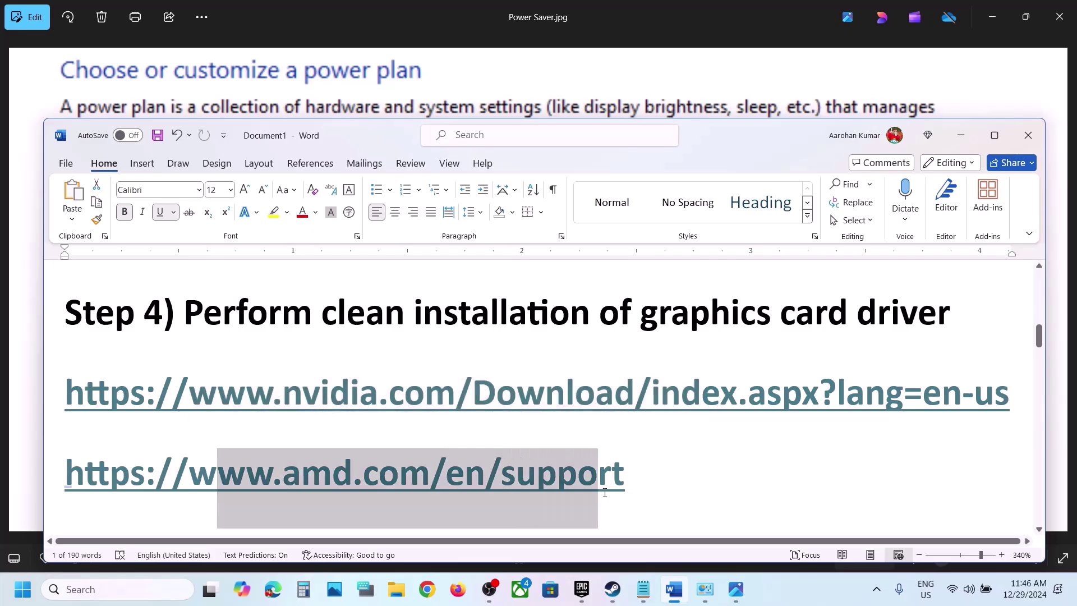
drag(320, 395, 595, 395)
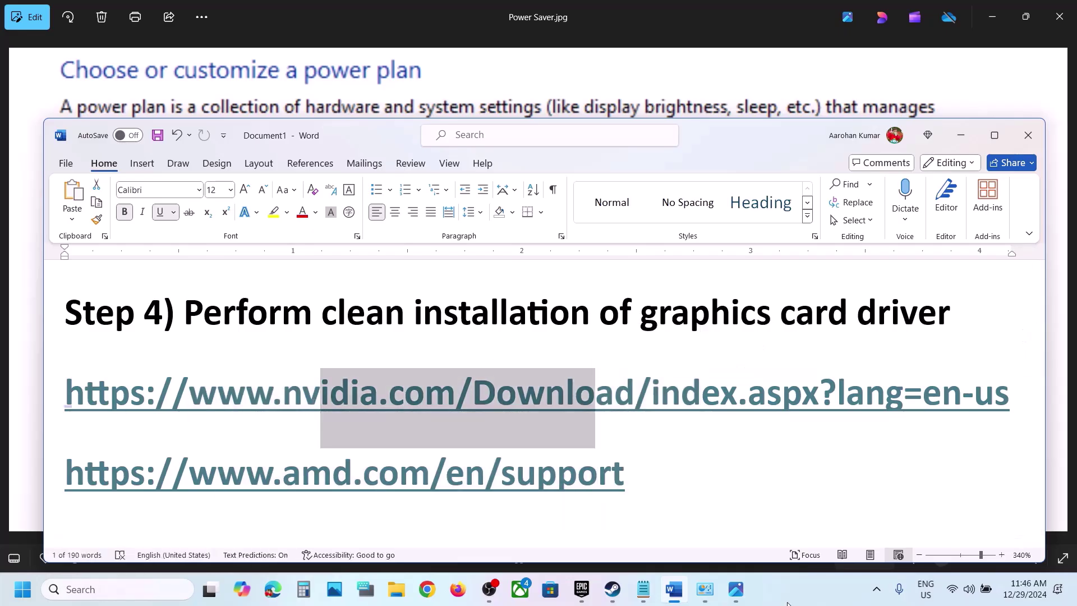
ctrl+click(667, 405)
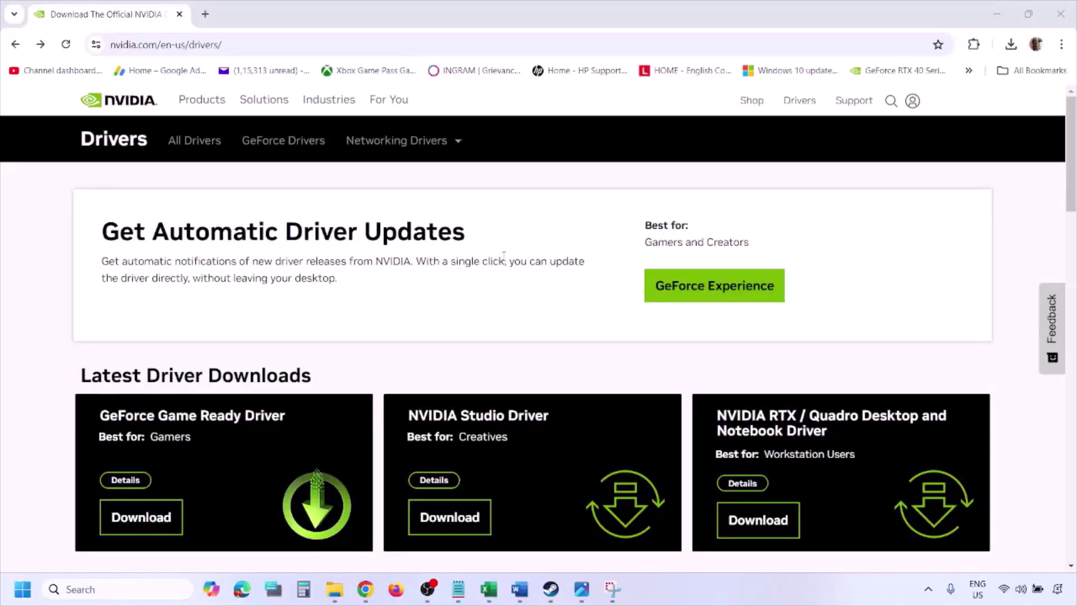
- Choose Windows 11 as the operating system and search for drivers for the GeForce RTX 3050 Laptop GPU
scroll(252, 343, down, 8)
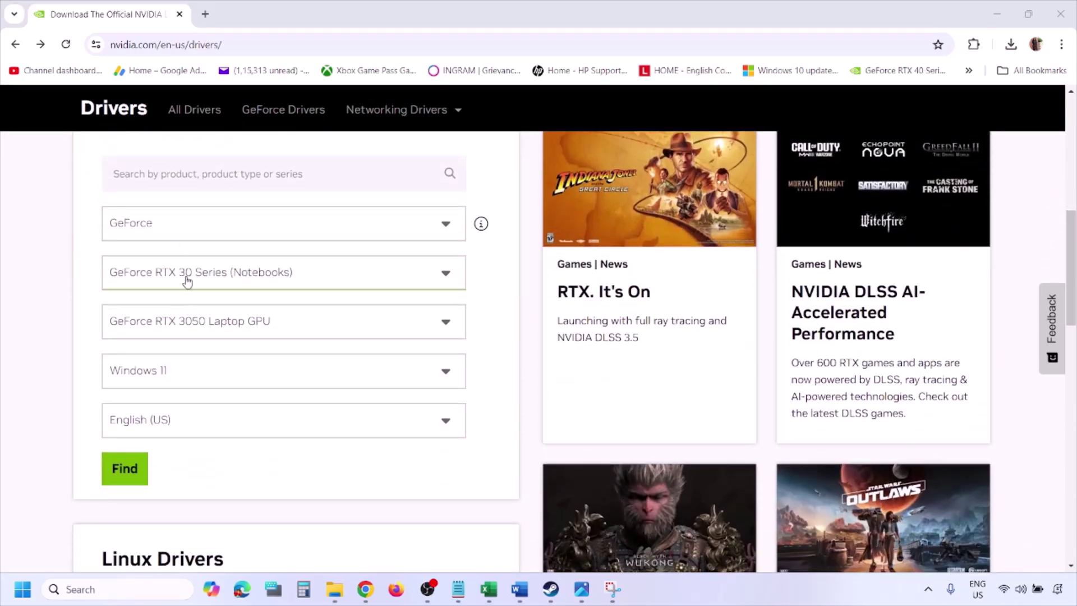
click(178, 374)
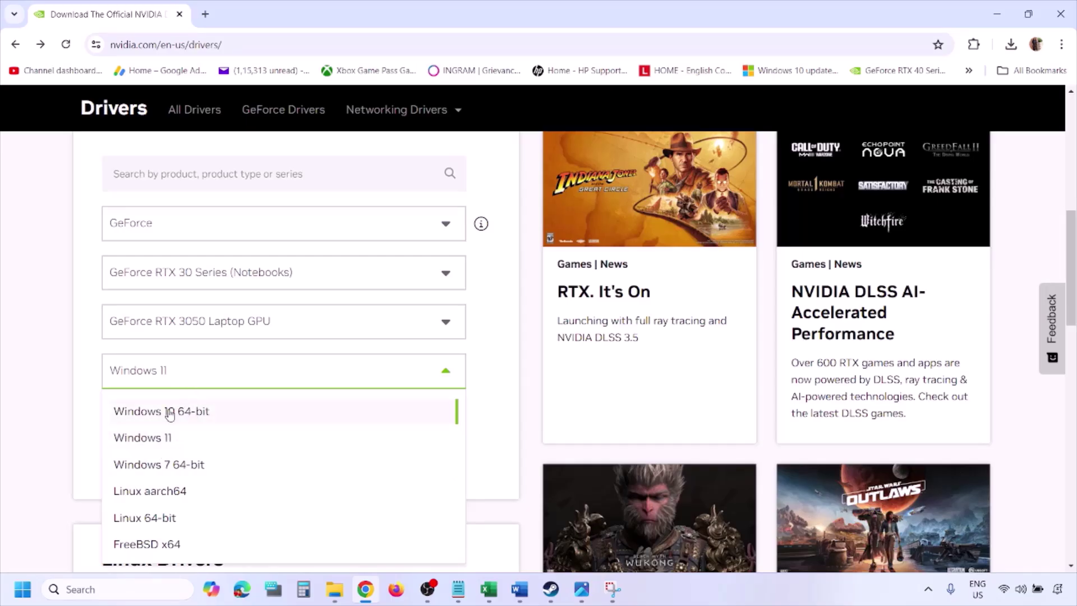
click(157, 440)
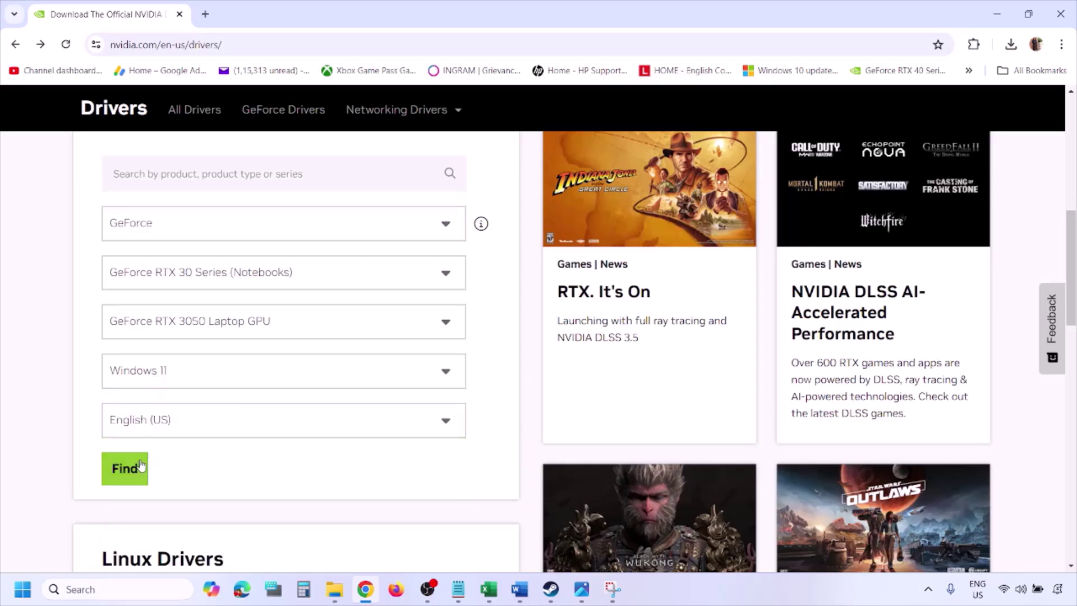
click(125, 471)
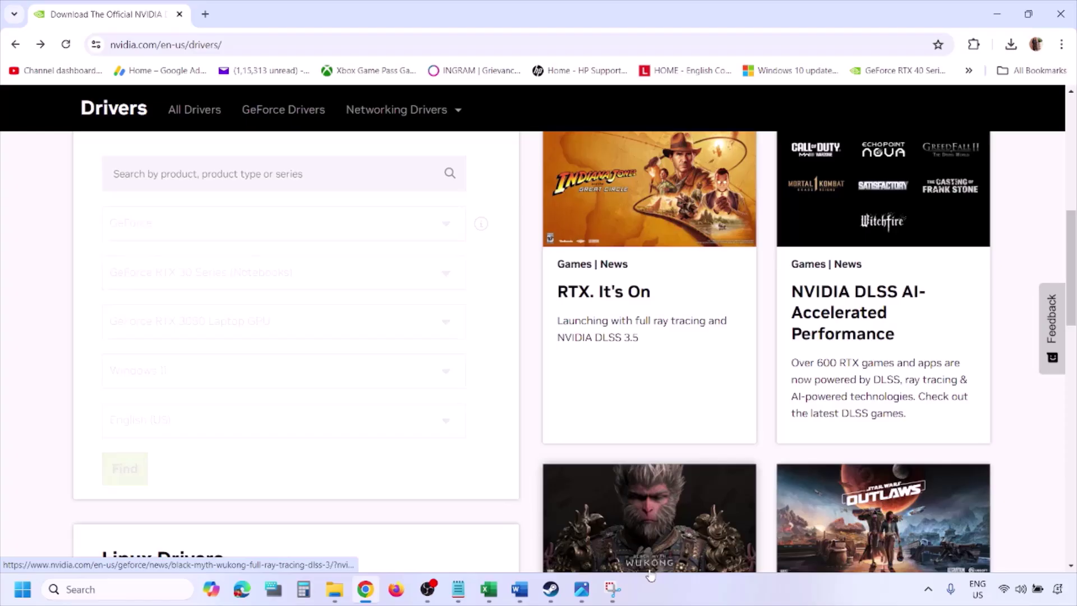
- View the reference images 1.png to 5.png, from the driver download to the custom clean installation options
click(582, 589)
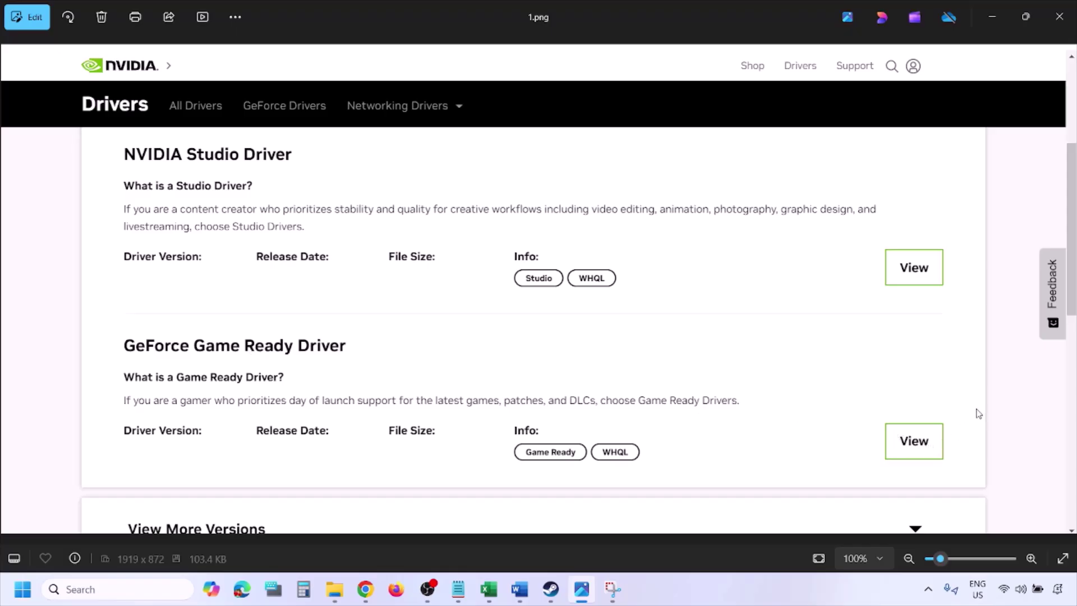
key(Right)
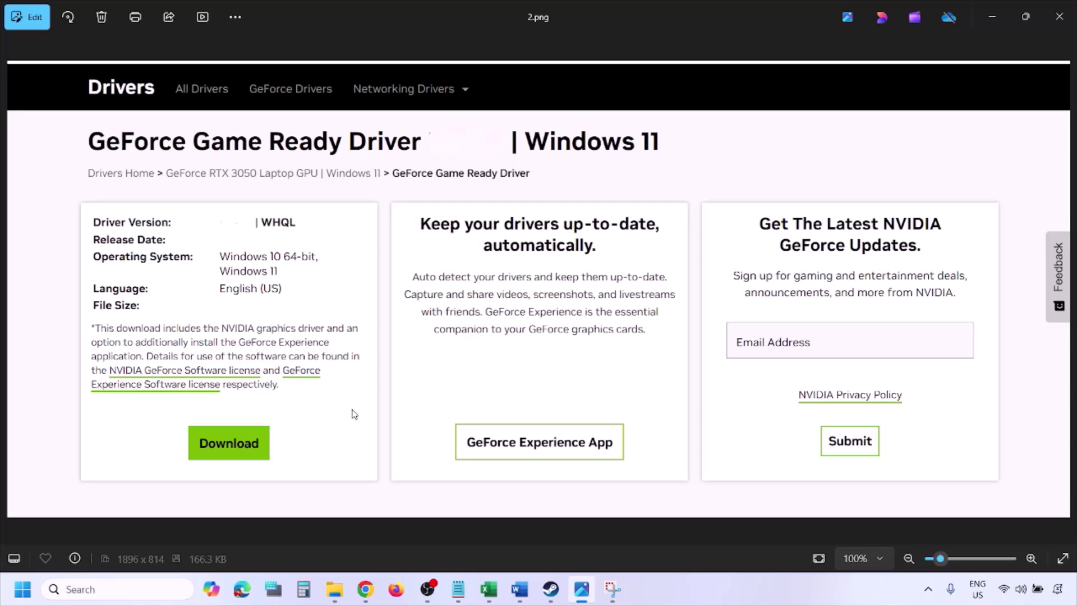
key(Right)
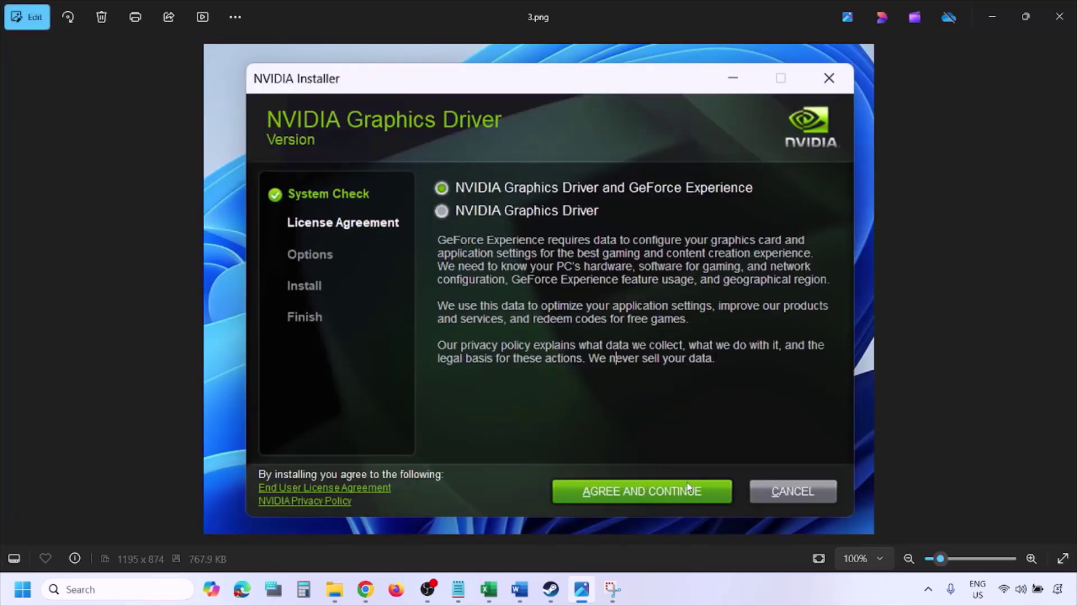
key(Right)
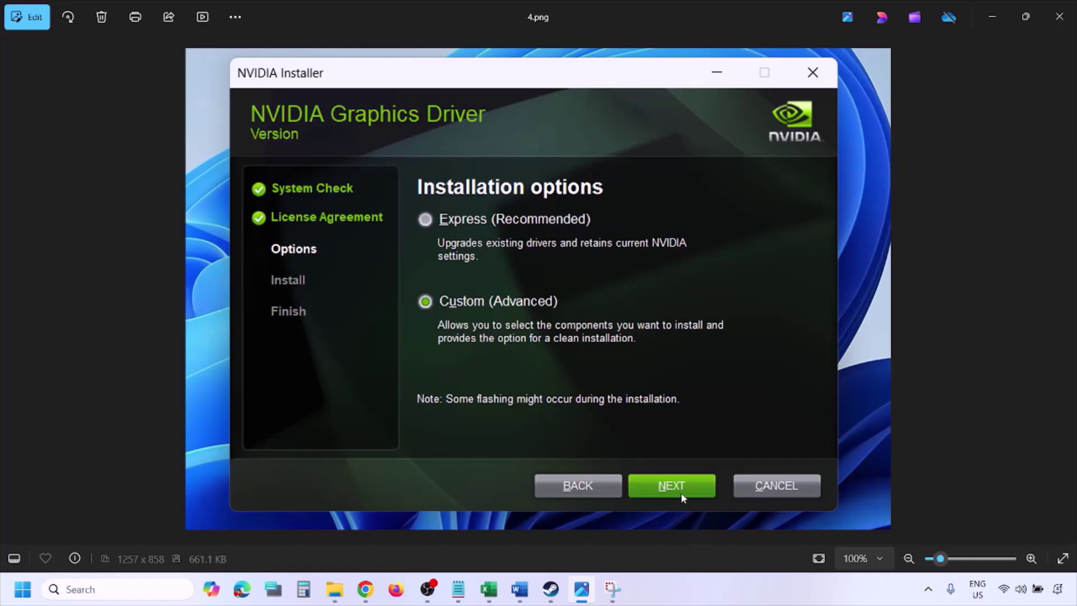
key(Right)
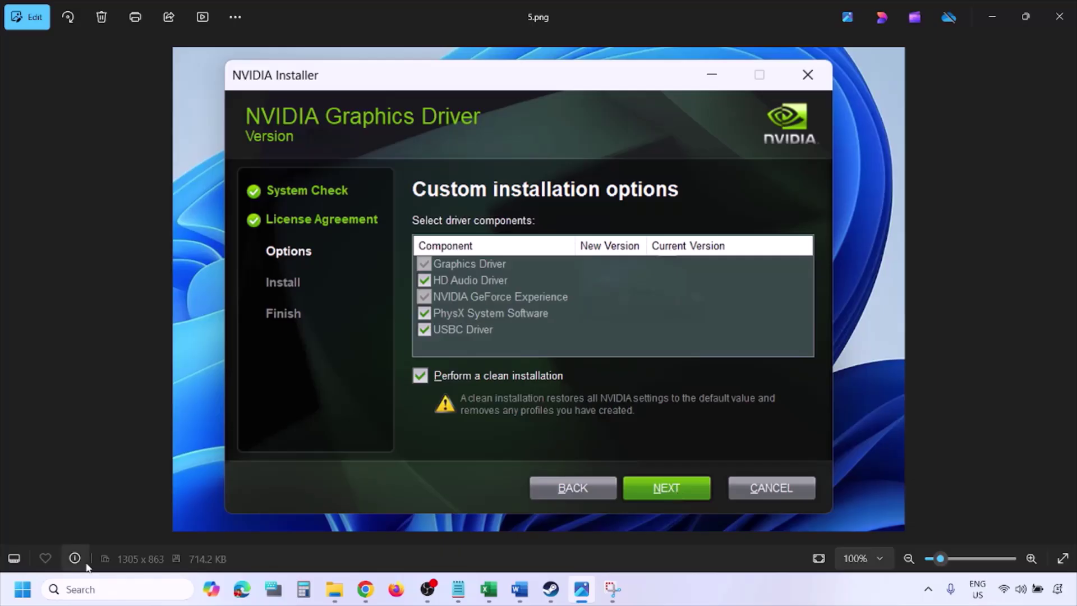
- Show the Windows power choices with the Restart option and dismiss them without restarting
click(23, 589)
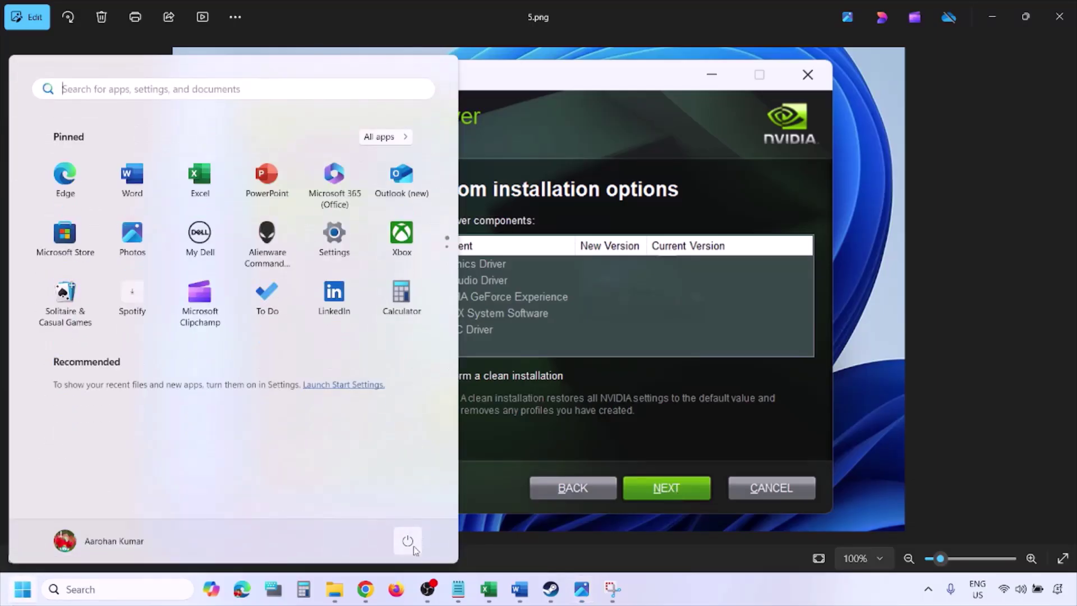
click(409, 541)
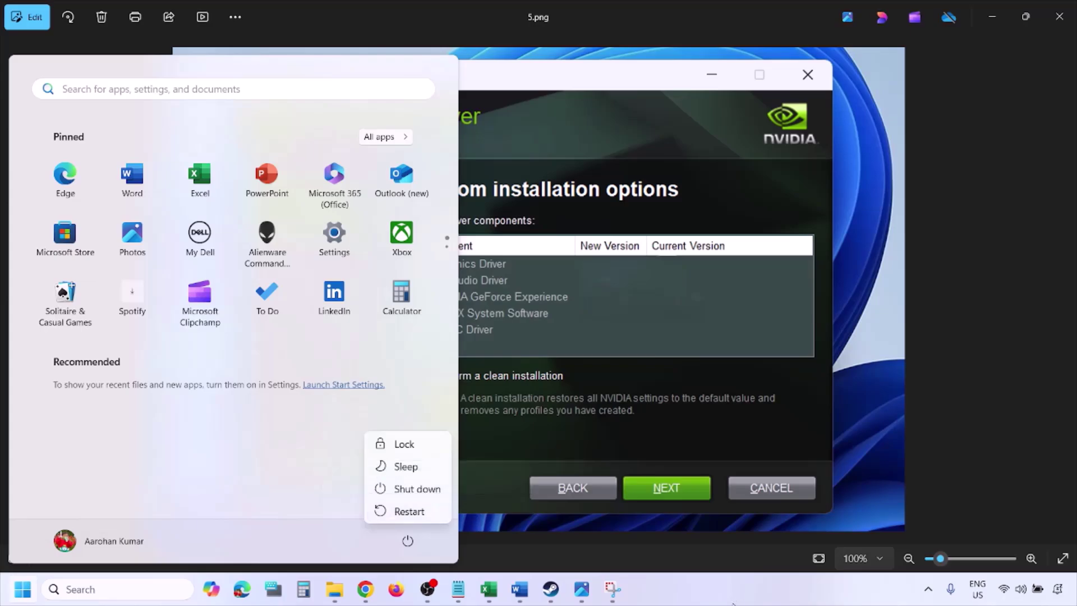
key(Escape)
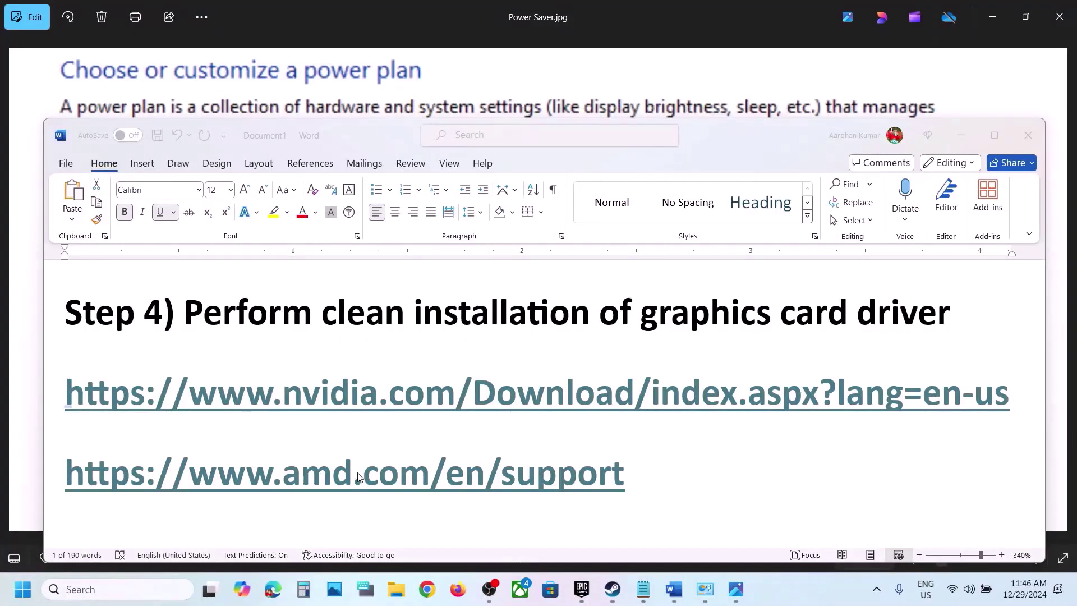
- Return to the Word notes, highlight the AMD support link, and go on to Step 5 about the dedicated graphics card
click(360, 478)
drag(650, 478, 94, 477)
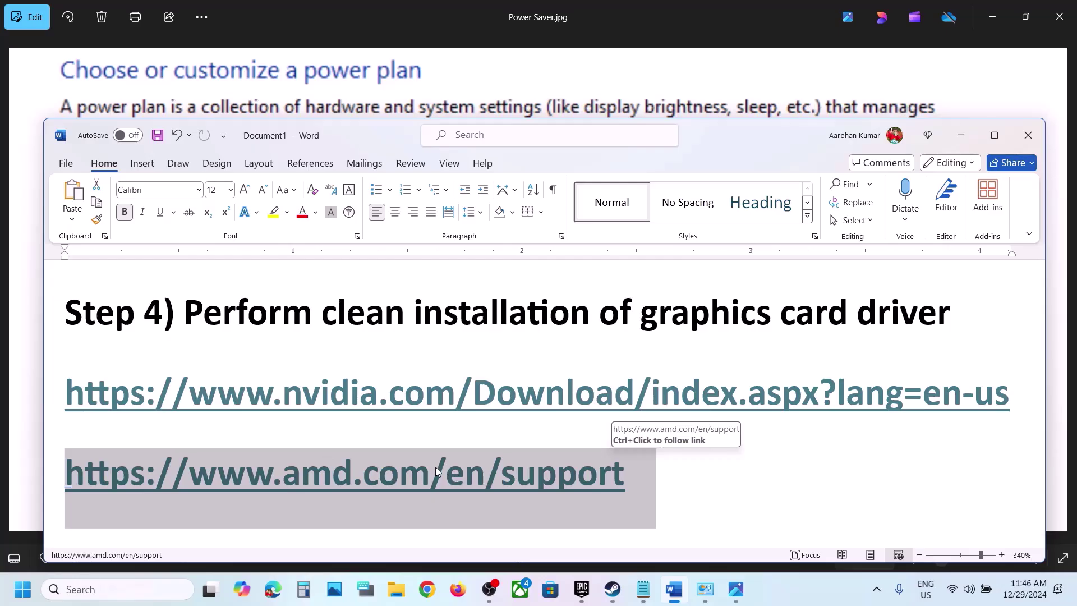
scroll(435, 467, down, 5)
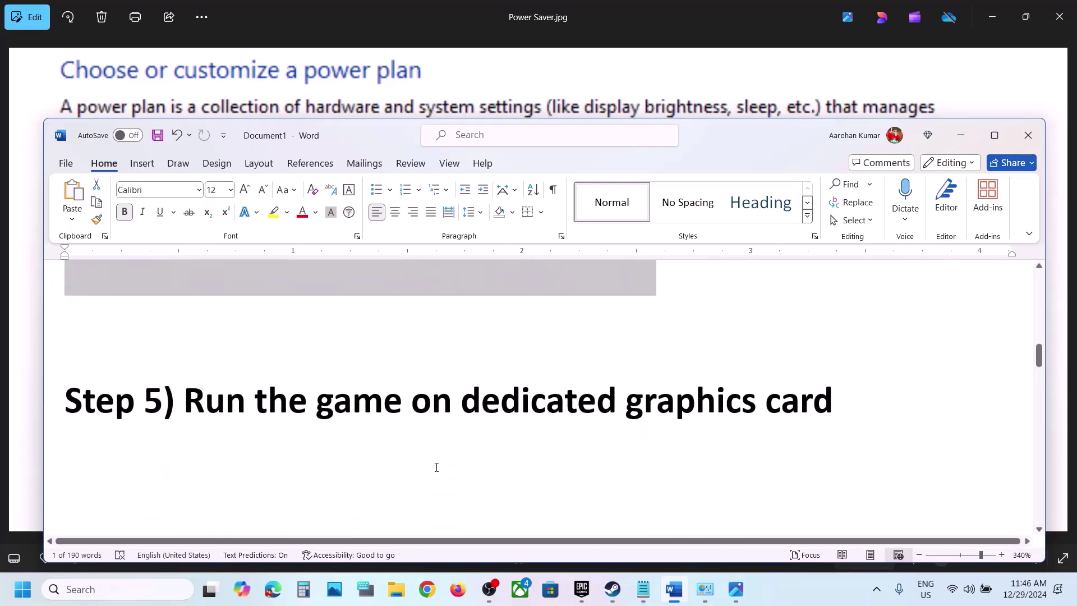
- Copy the word "graphics" from Step 5, search Windows for "graphics settings", and open the Graphics settings page
double_click(691, 411)
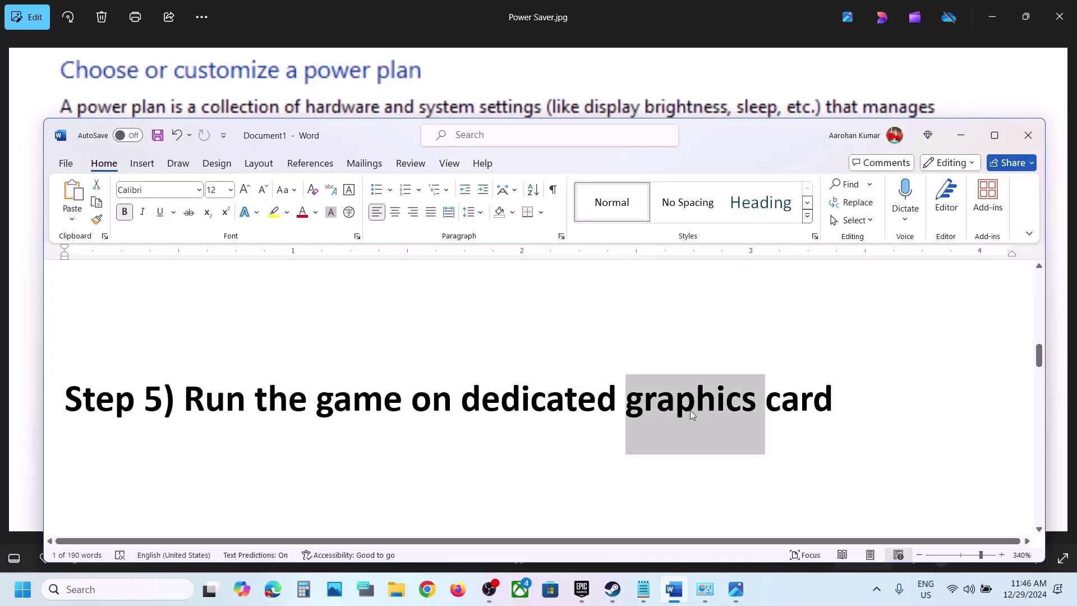
key(ctrl+c)
click(155, 585)
key(ctrl+v)
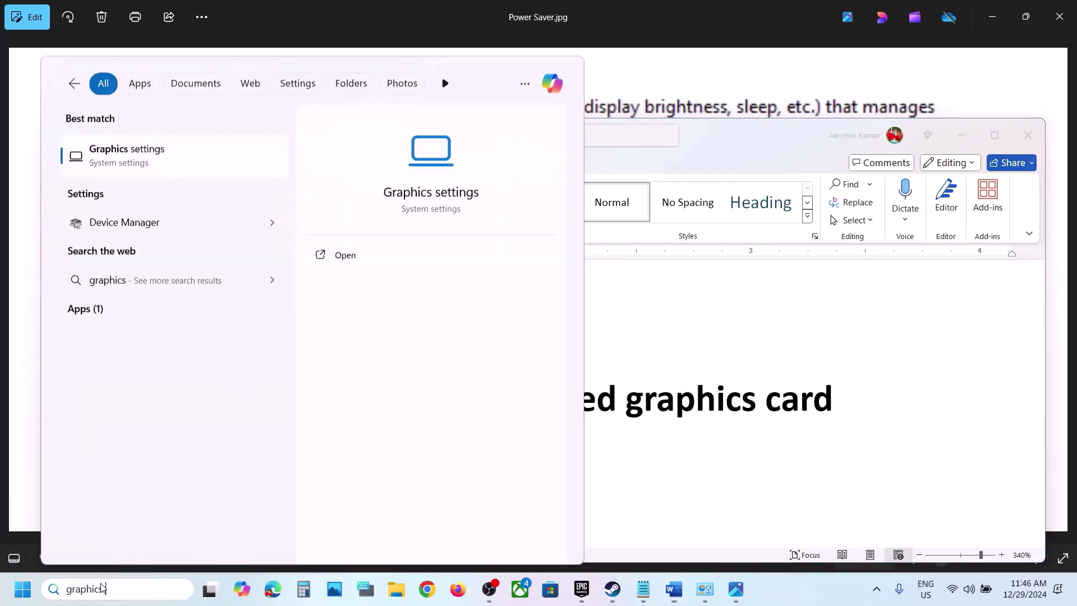
text(set)
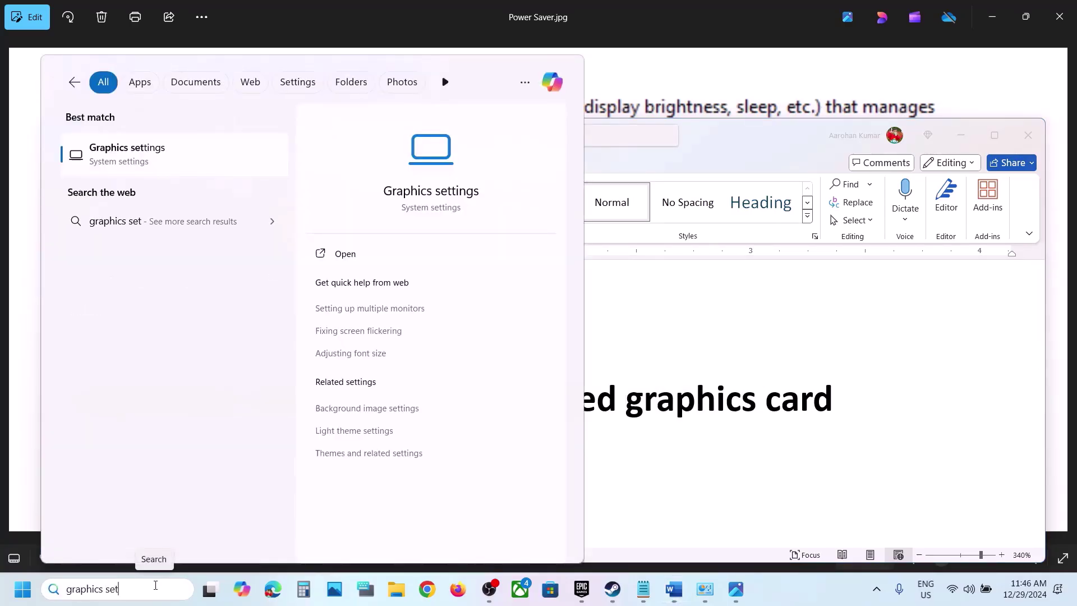
text(tings)
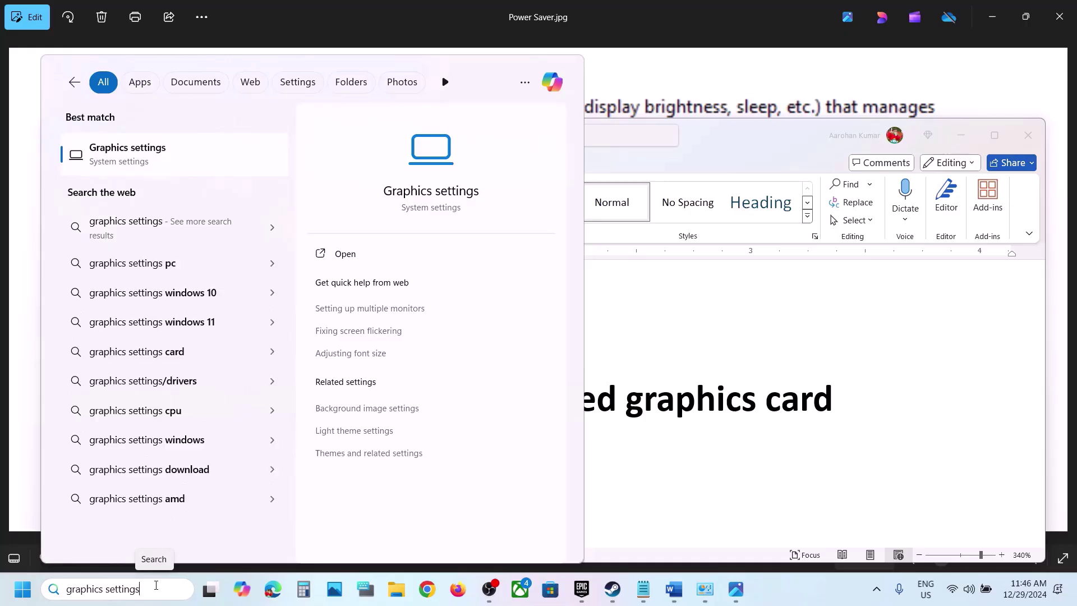
click(150, 161)
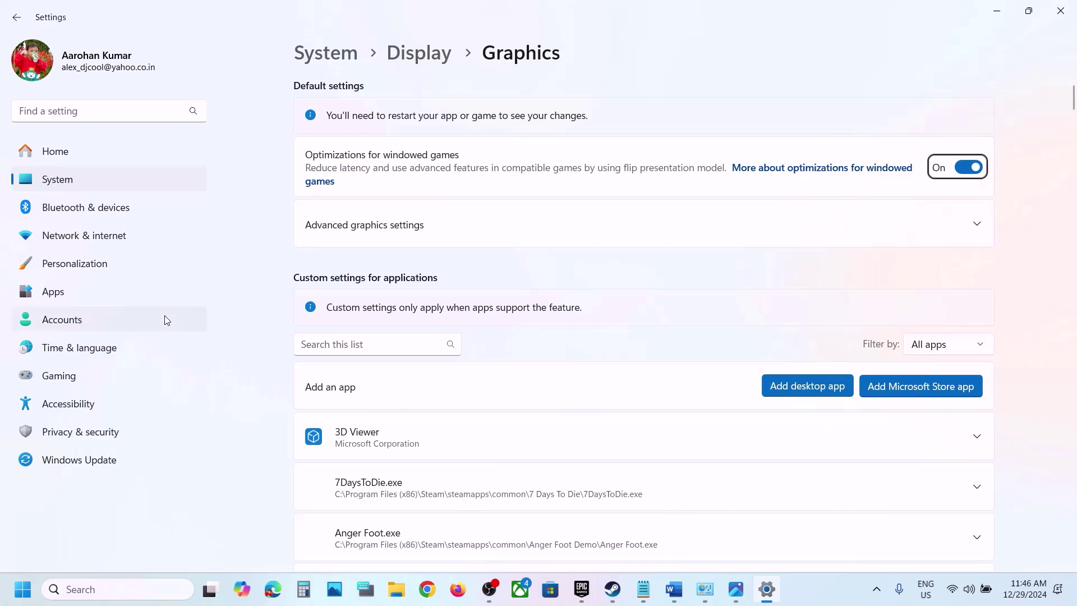
- Start adding a desktop app and browse to C:\Program Files (x86)\Steam\steamapps
click(791, 385)
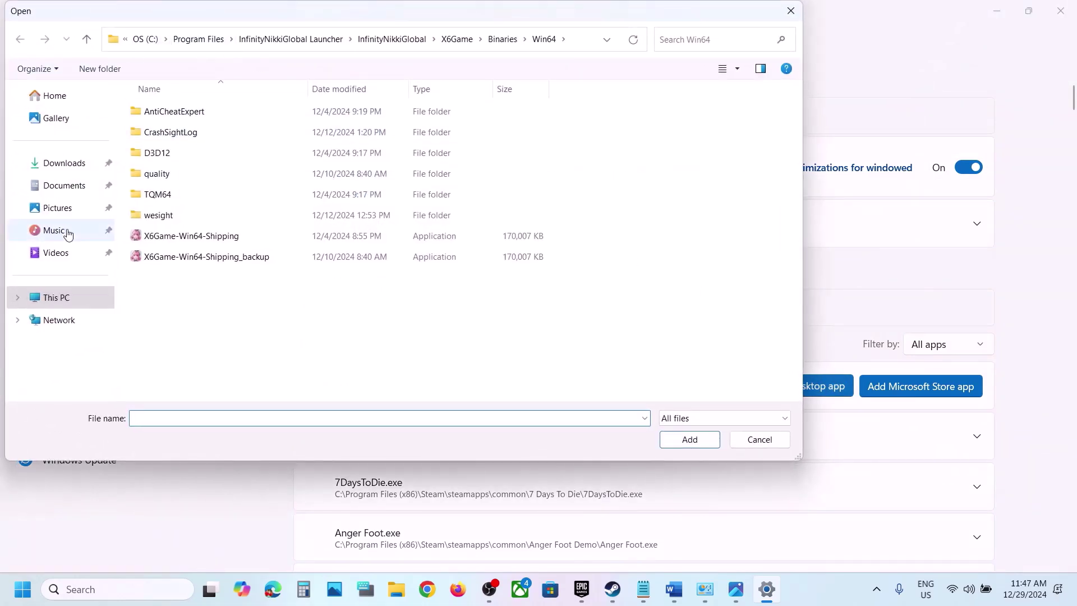
click(61, 294)
double_click(250, 137)
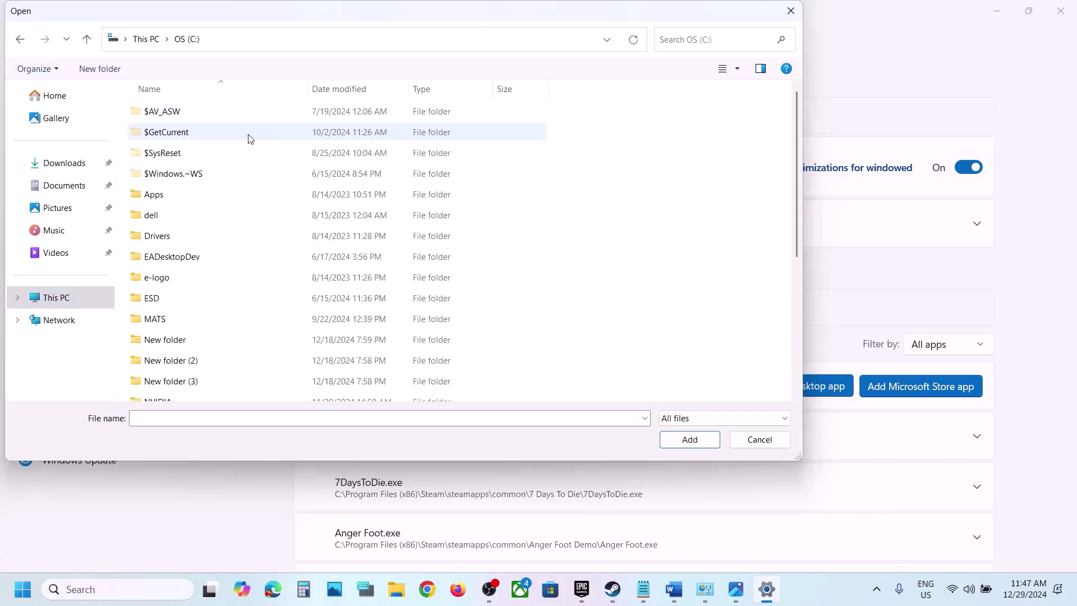
scroll(251, 139, down, 4)
double_click(225, 251)
scroll(224, 253, down, 10)
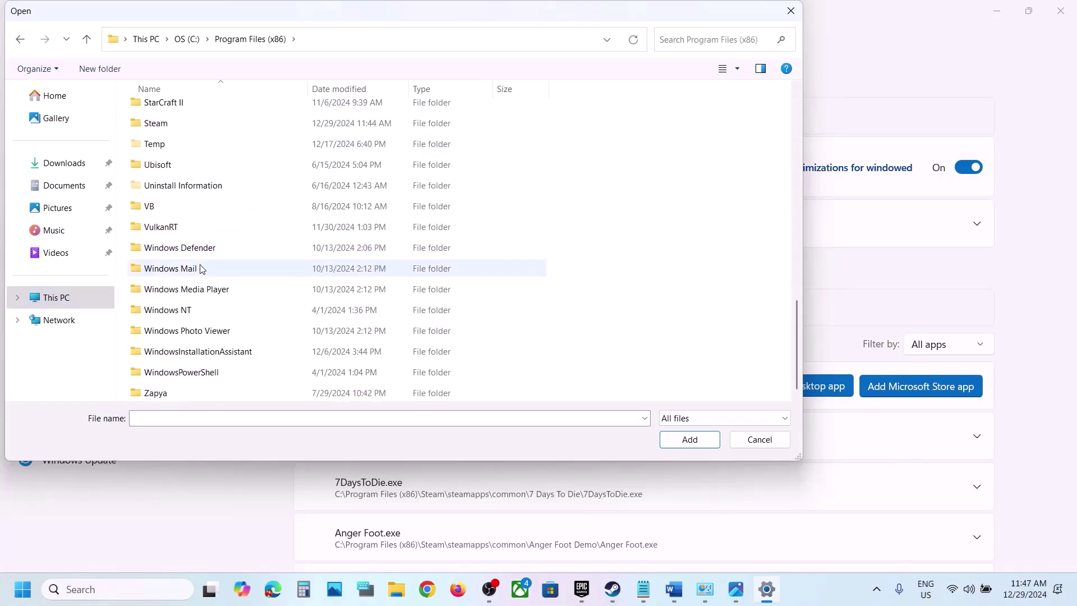
double_click(157, 123)
scroll(185, 168, down, 4)
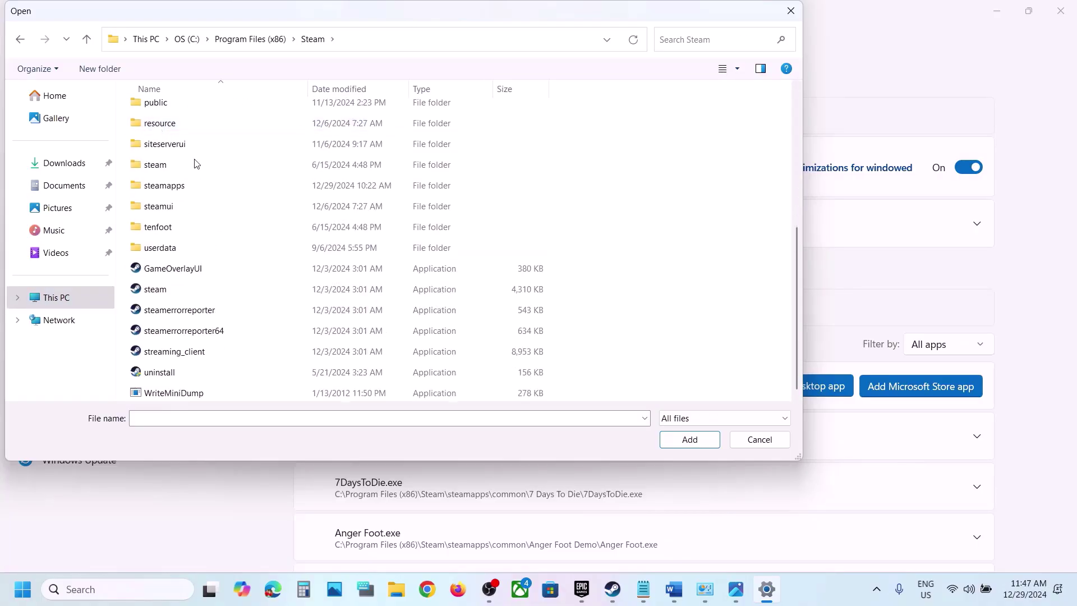
double_click(174, 187)
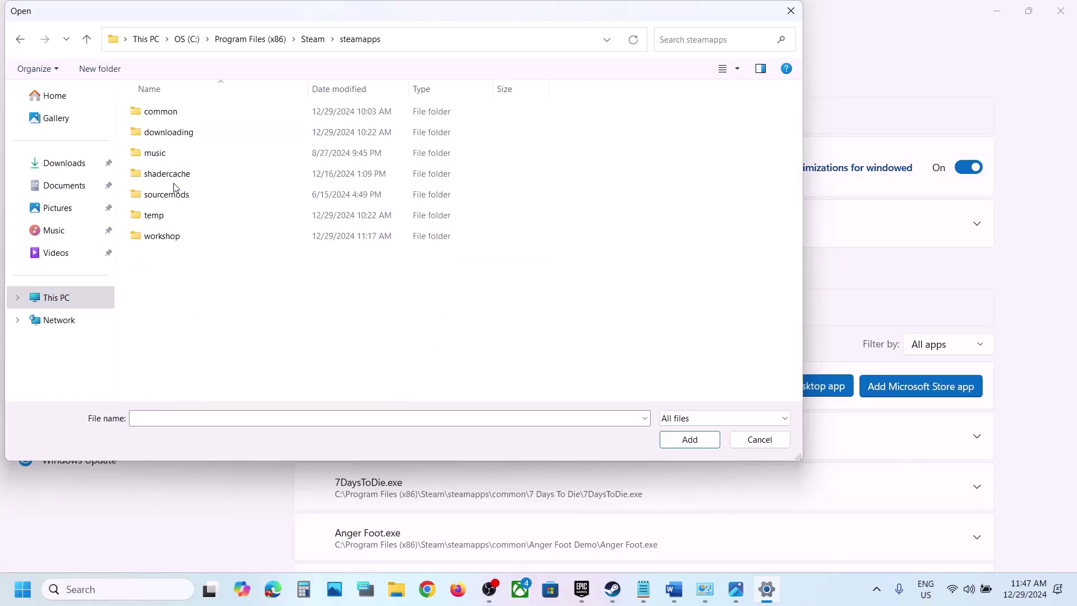
- Add the hotwheels application from the common\HOT WHEELS UNLEASHED folder to the custom graphics settings list
double_click(171, 111)
double_click(205, 134)
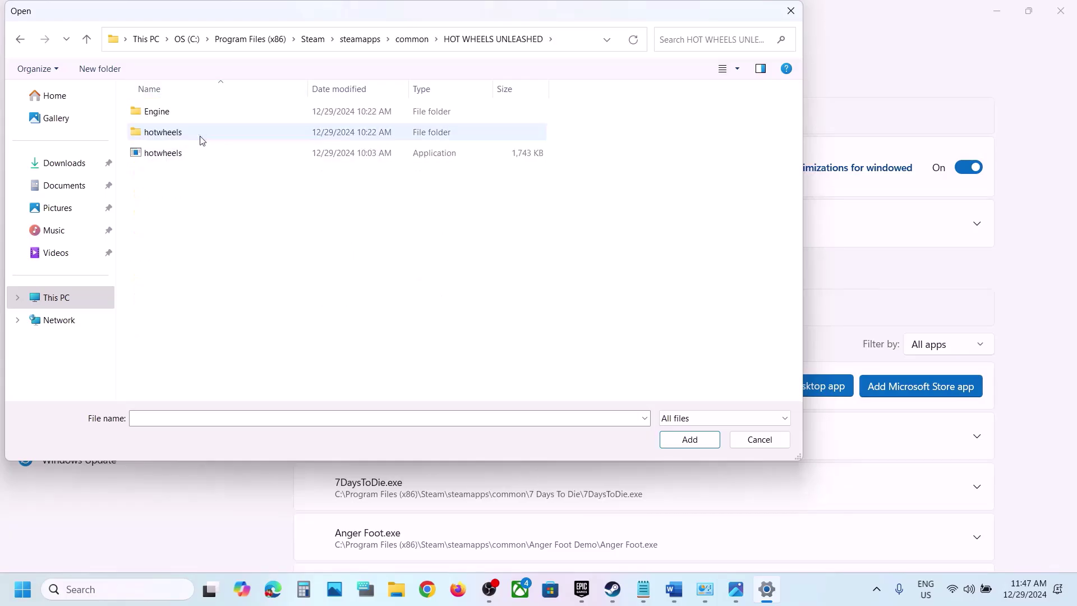
click(180, 161)
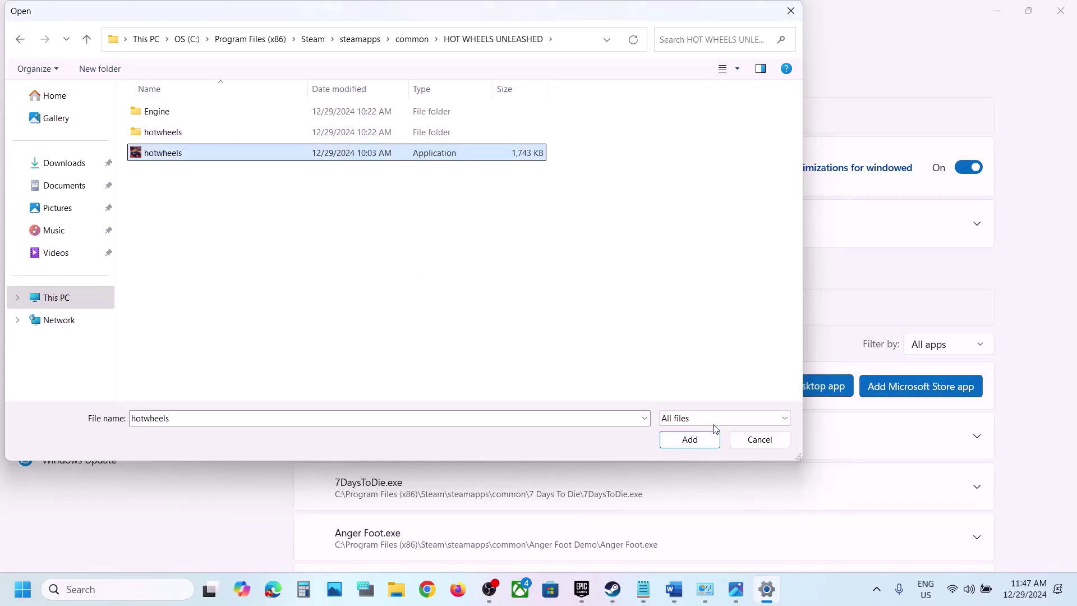
click(691, 440)
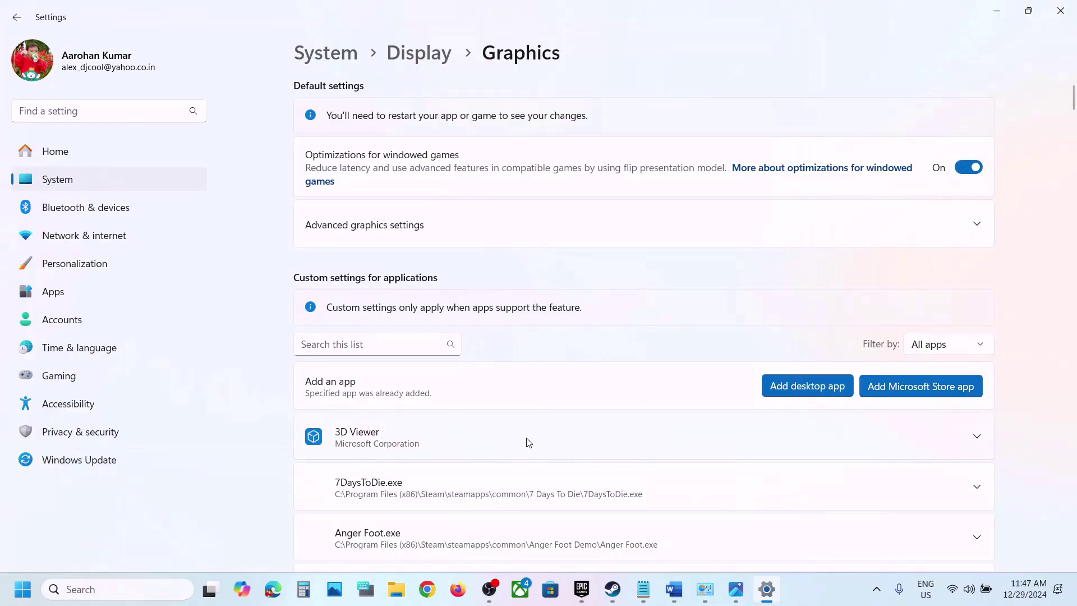
- Set the GPU preference of the HOT WHEELS UNLEASHED hotwheels.exe entry to High Performance (NVIDIA GeForce RTX 3050 Laptop GPU)
scroll(528, 442, down, 6)
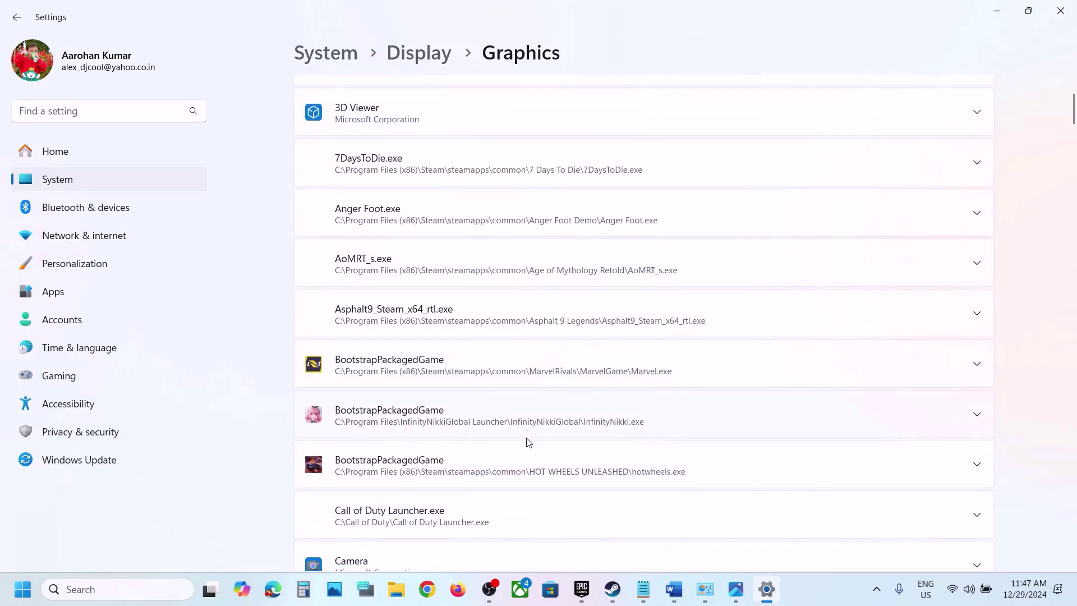
scroll(763, 437, down, 1)
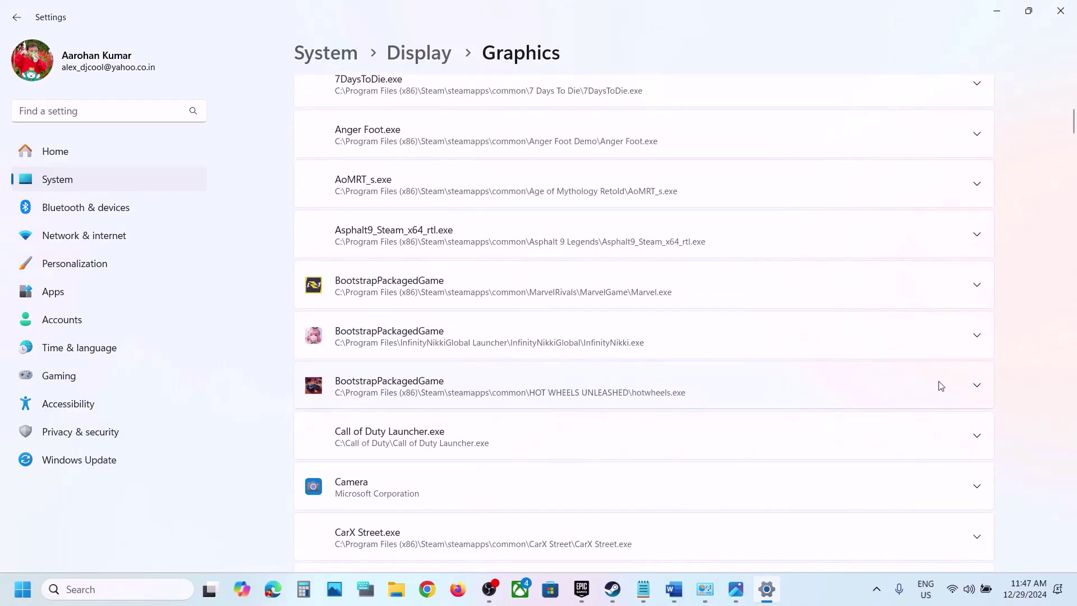
click(975, 390)
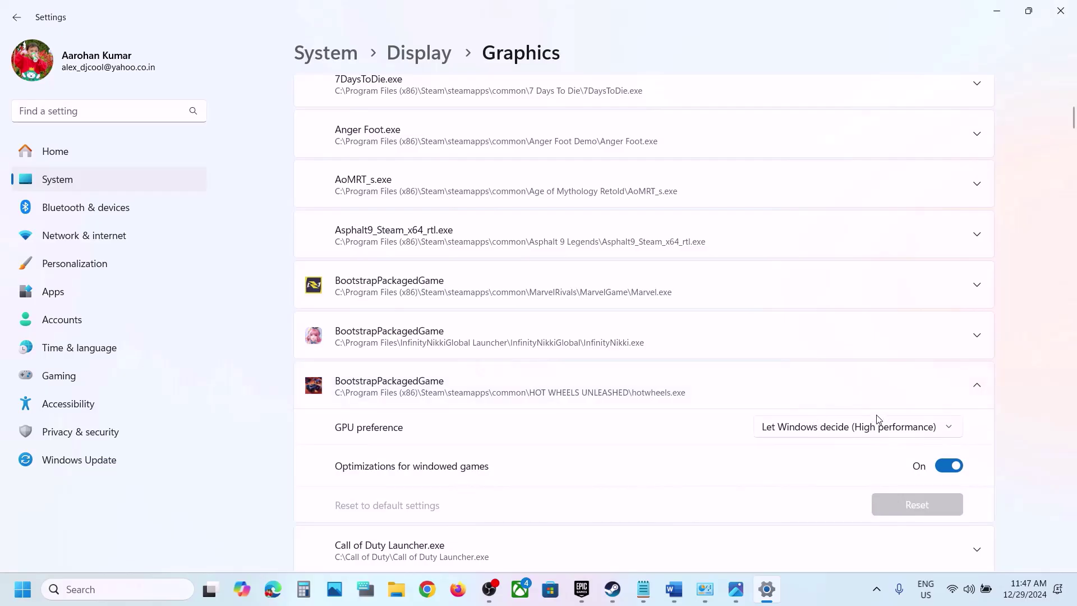
scroll(924, 431, down, 1)
click(889, 403)
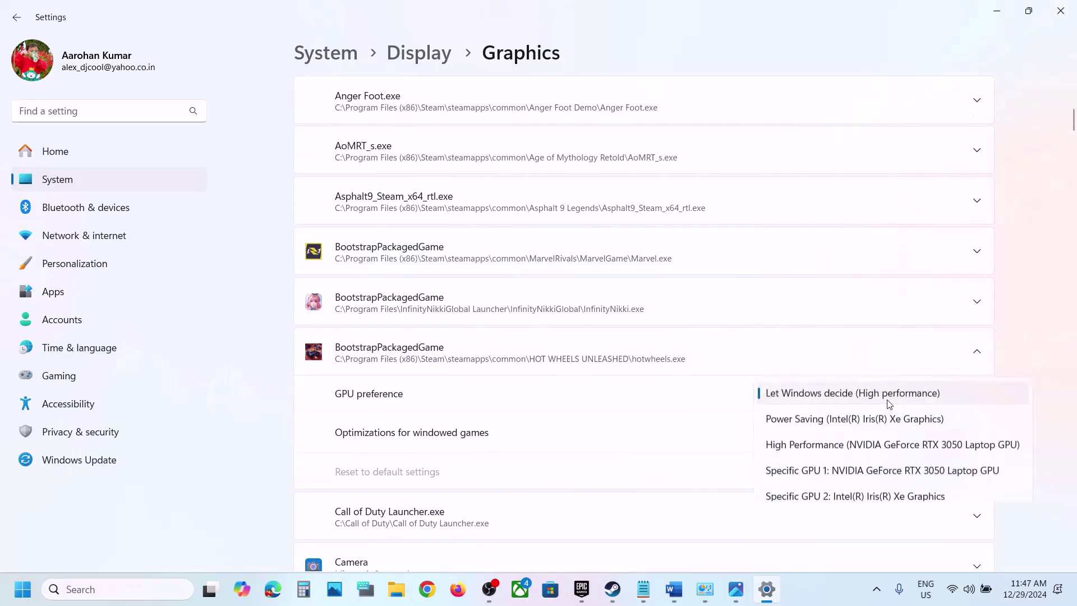
click(808, 446)
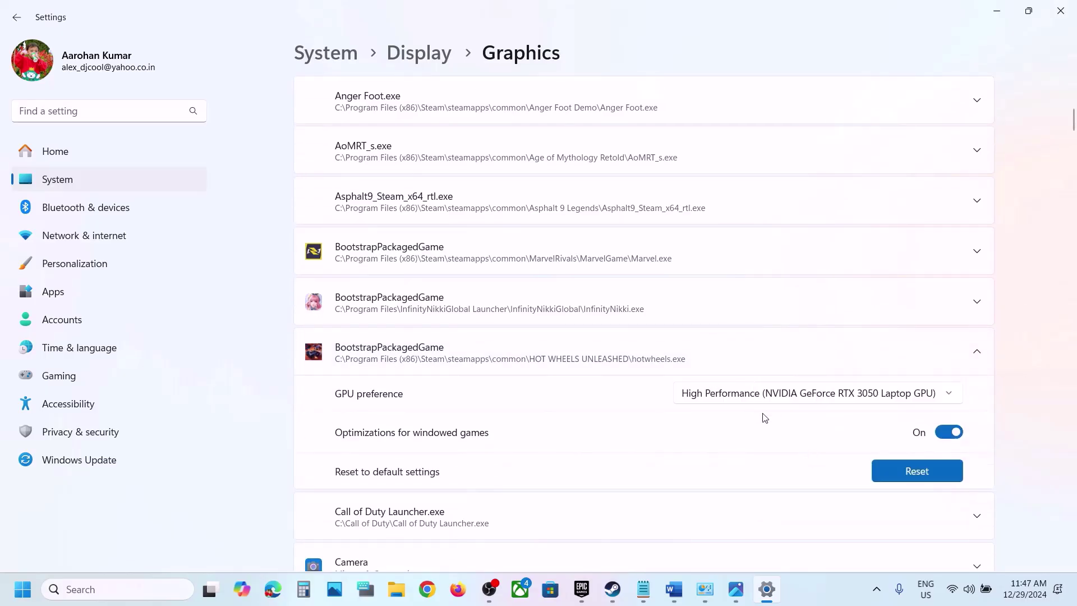
- Add the desktop app hotwheels-Win64-Shipping from the game's hotwheels\Binaries\Win64 folder to the custom graphics settings
scroll(505, 303, up, 7)
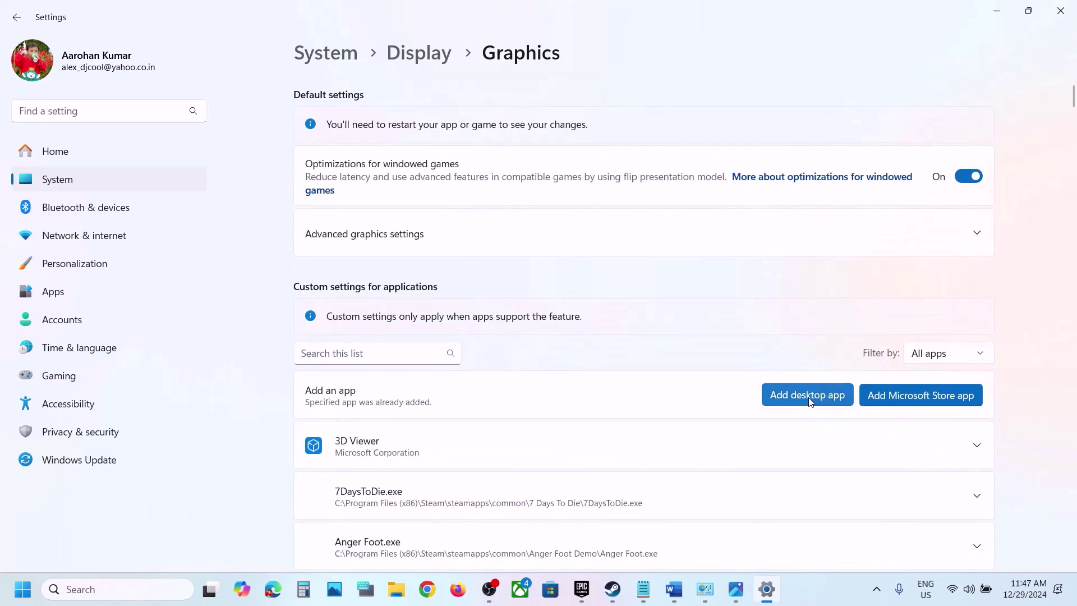
click(809, 395)
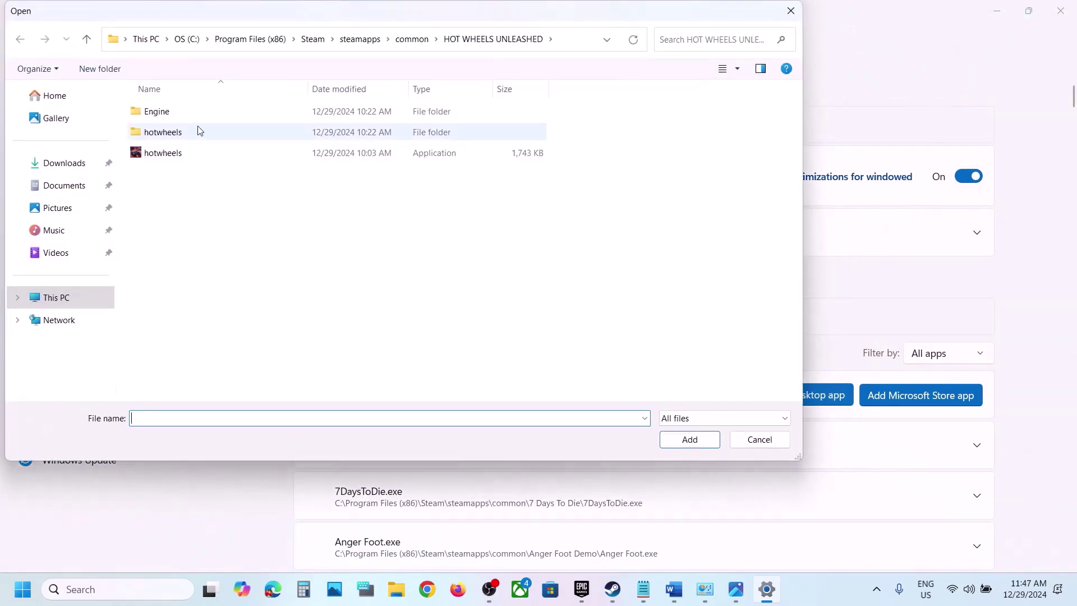
double_click(168, 133)
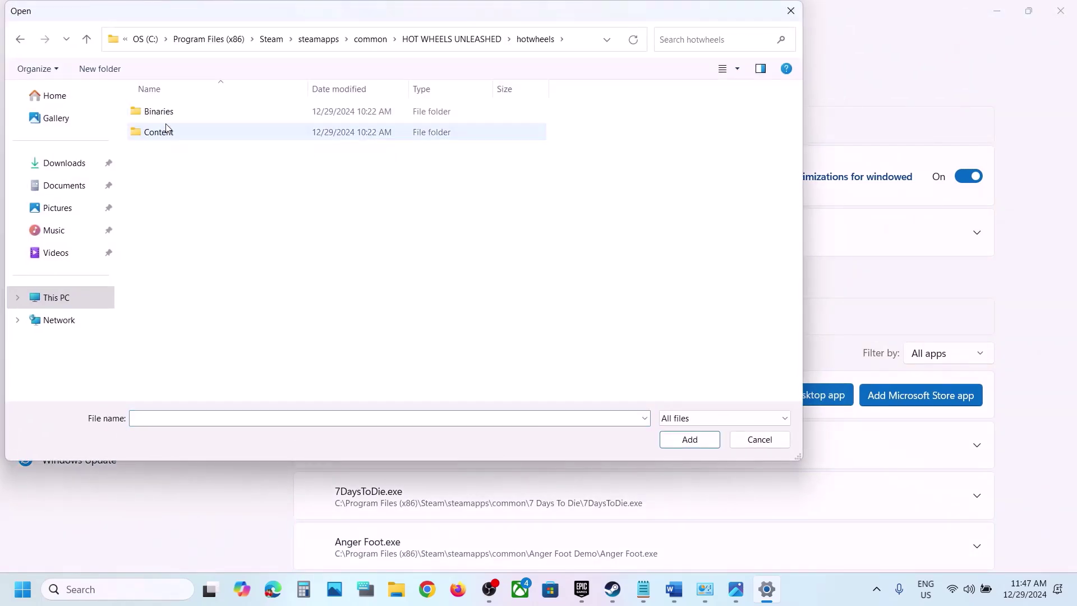
double_click(176, 112)
double_click(180, 117)
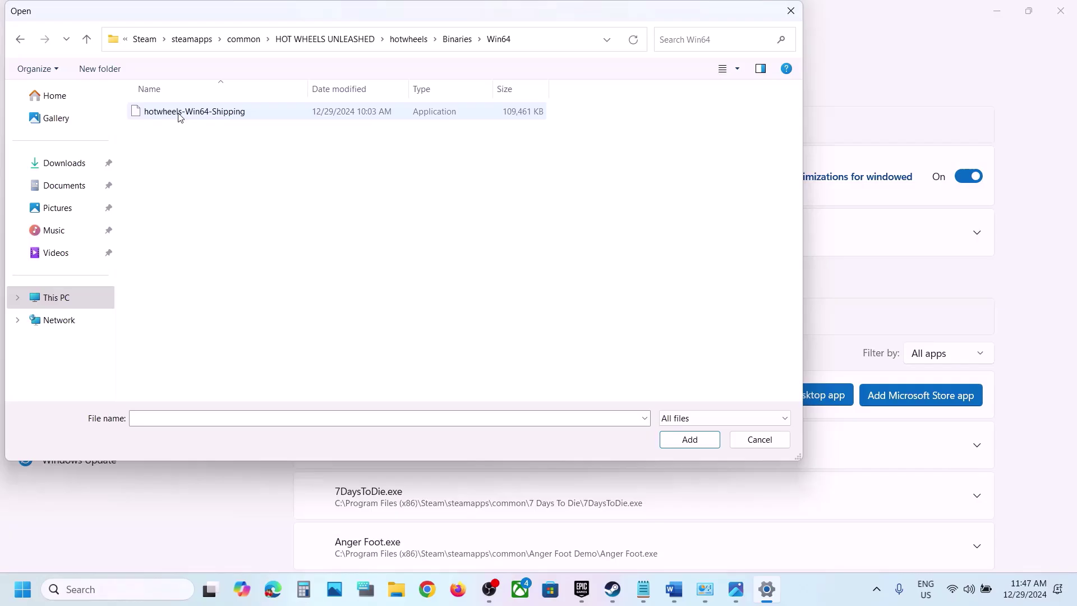
click(220, 123)
click(689, 439)
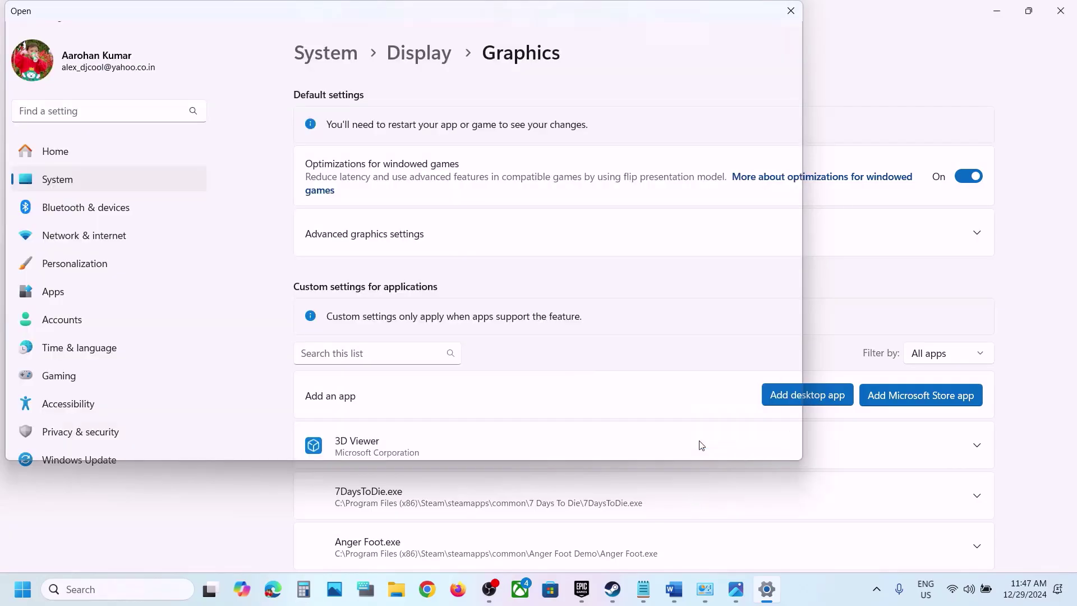
- Find the hotwheels-Win64-Shipping.exe entry and set its GPU preference to High Performance (NVIDIA GeForce RTX 3050 Laptop GPU)
scroll(532, 495, down, 10)
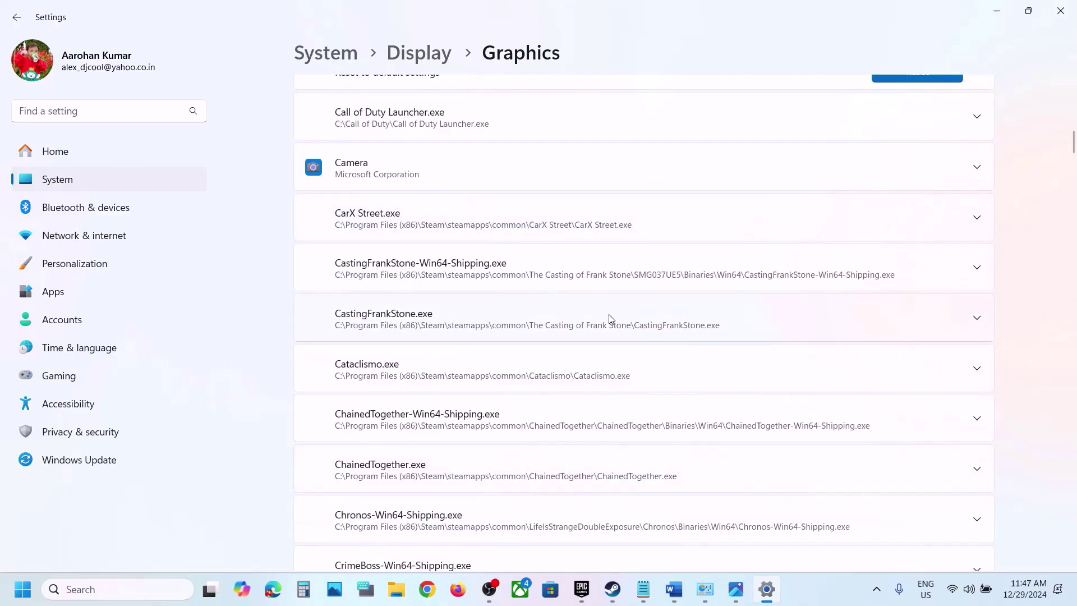
scroll(611, 319, down, 20)
scroll(611, 319, down, 20)
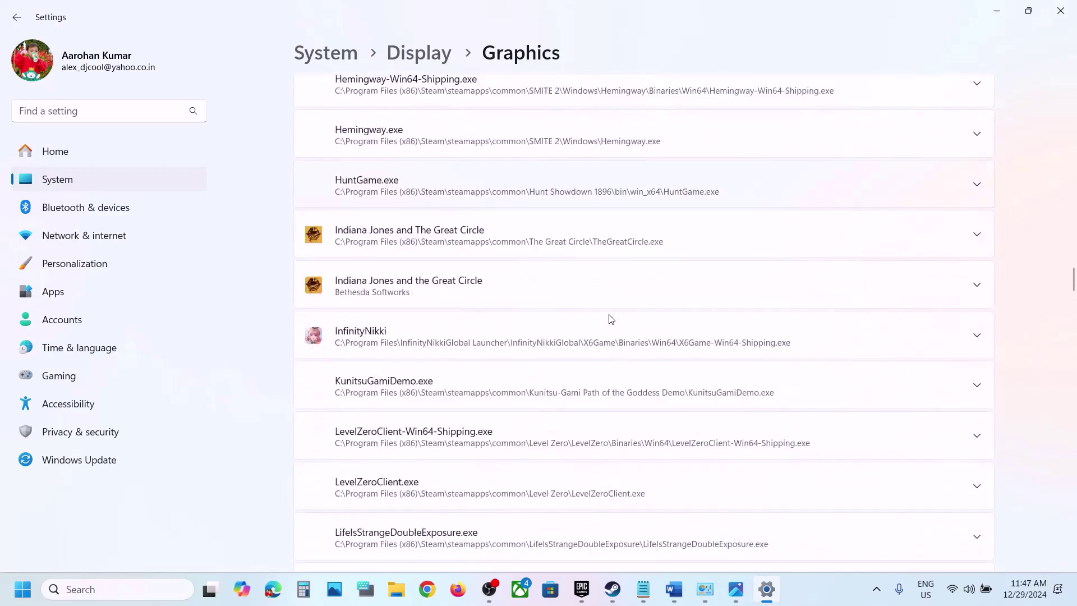
scroll(610, 318, down, 20)
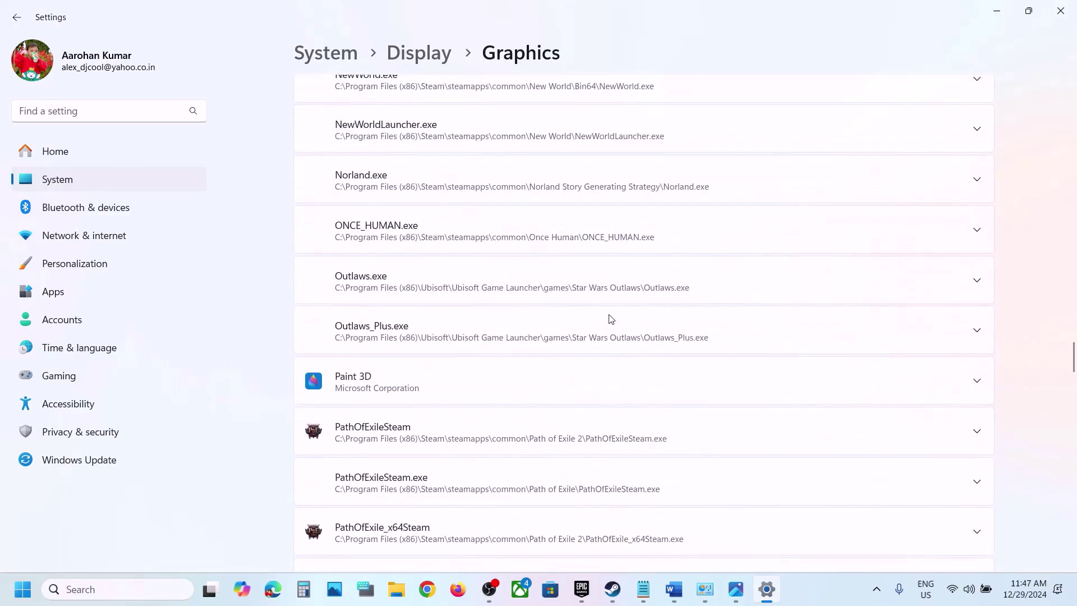
scroll(611, 319, up, 20)
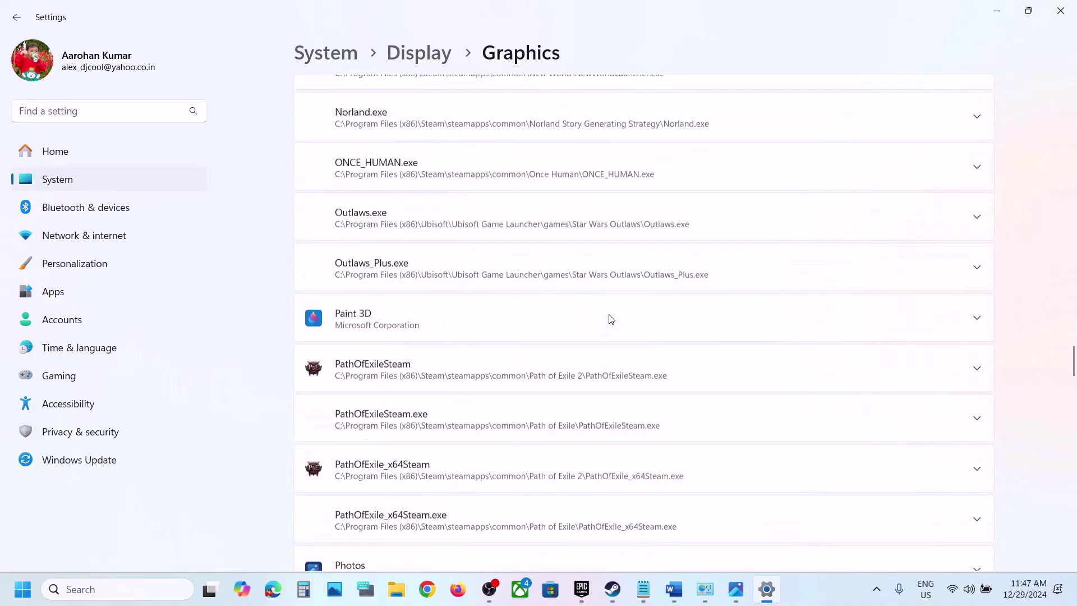
scroll(611, 319, up, 6)
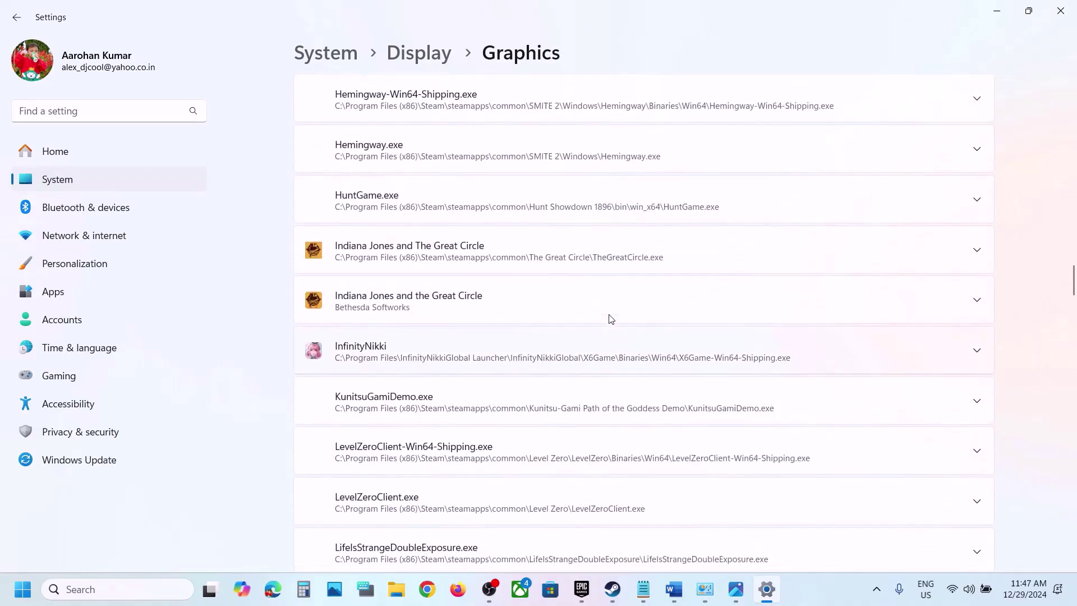
scroll(611, 319, down, 3)
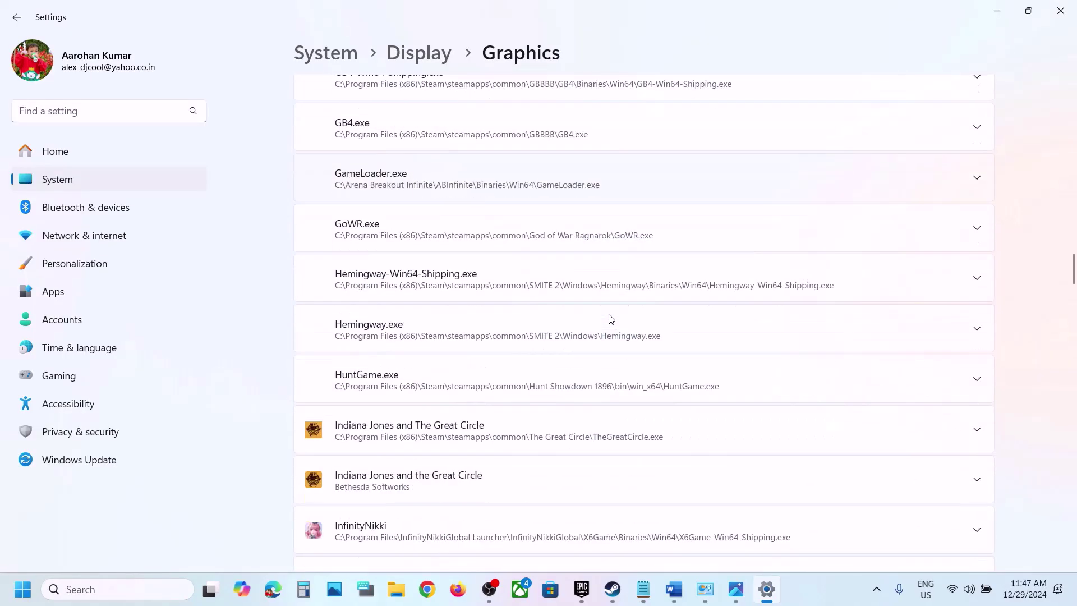
scroll(644, 323, down, 20)
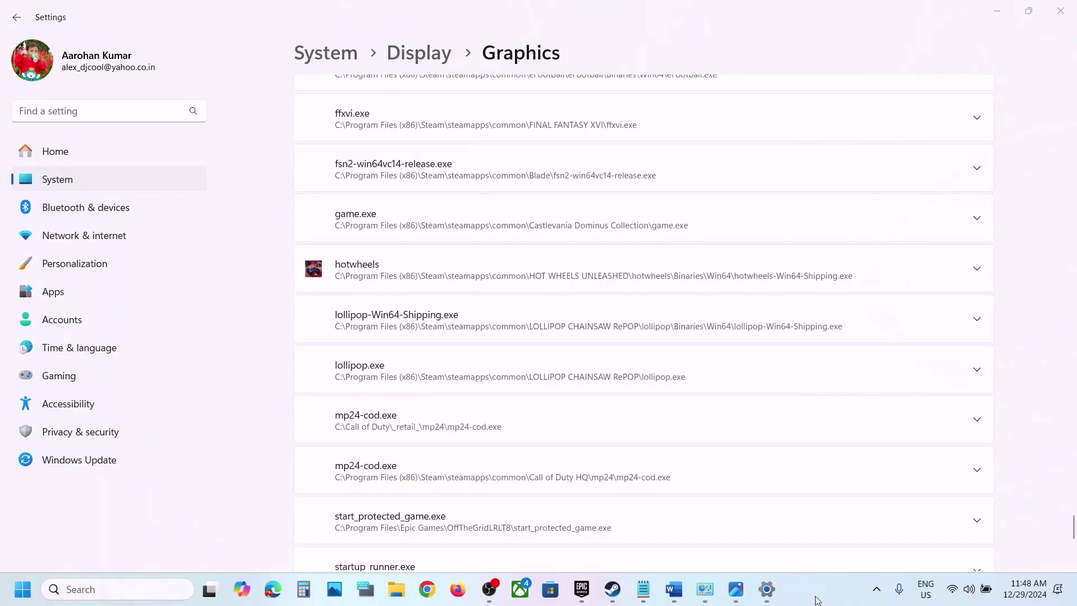
click(977, 269)
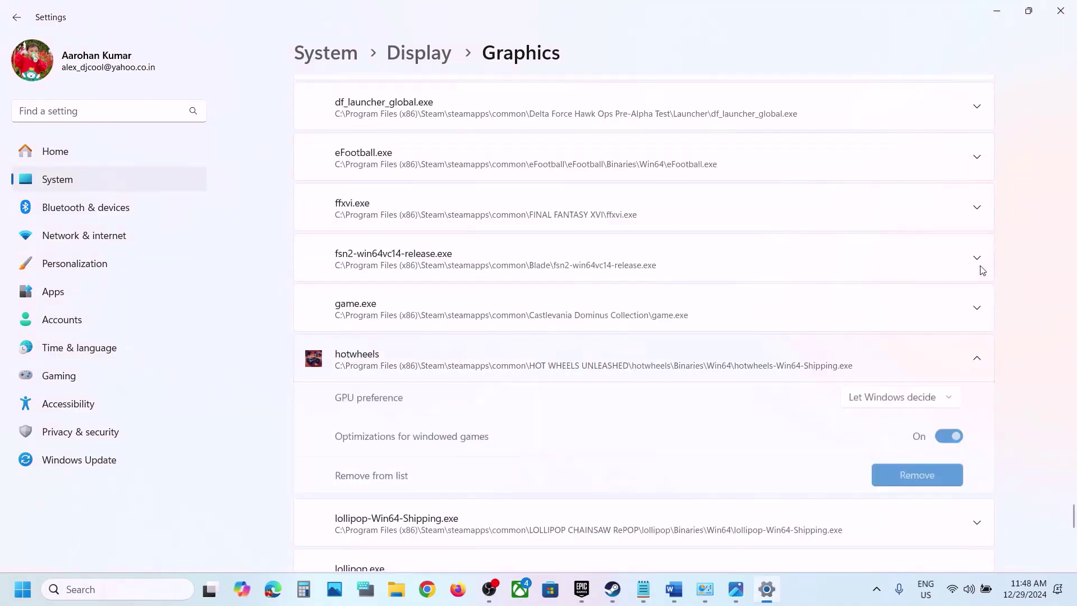
click(915, 405)
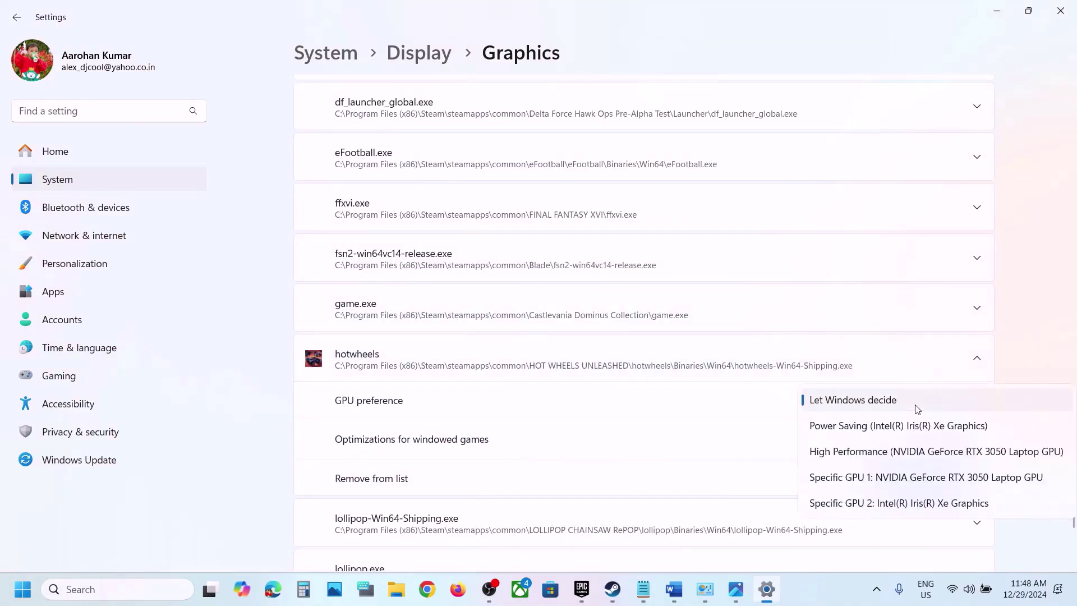
click(873, 455)
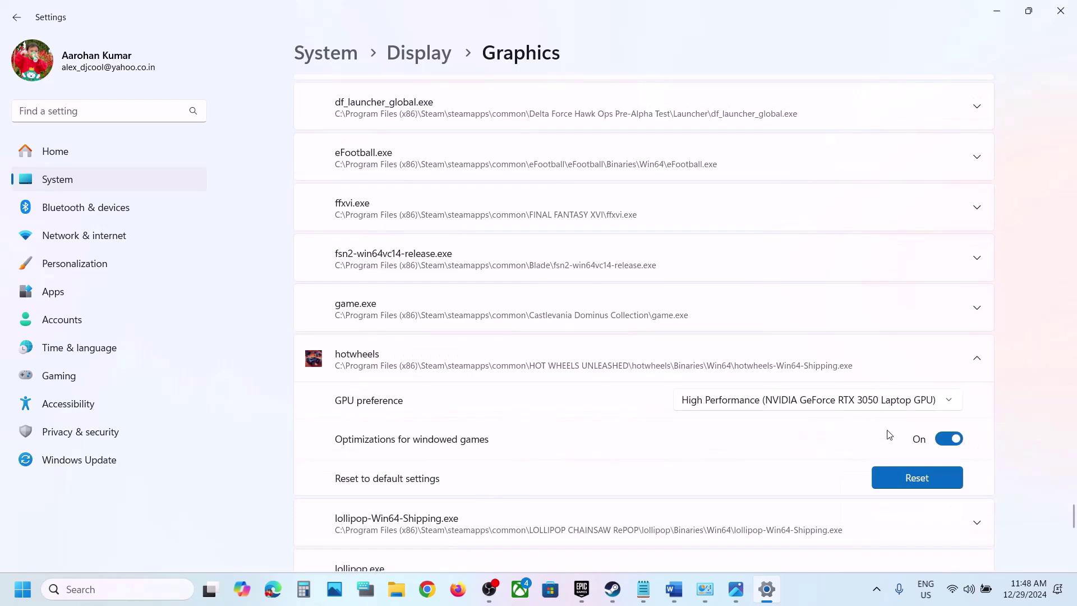
- In the Word notes, append ", Run the game from the game installation folder" to Step 5 and highlight the added sentence
click(673, 592)
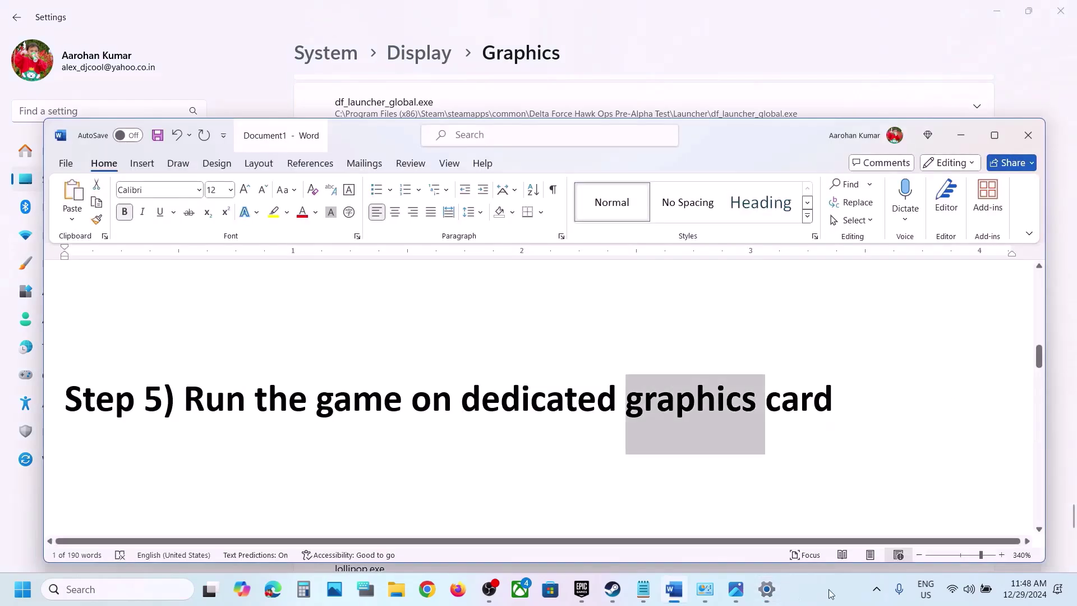
key(End)
text(, Run the game from the game installation folder)
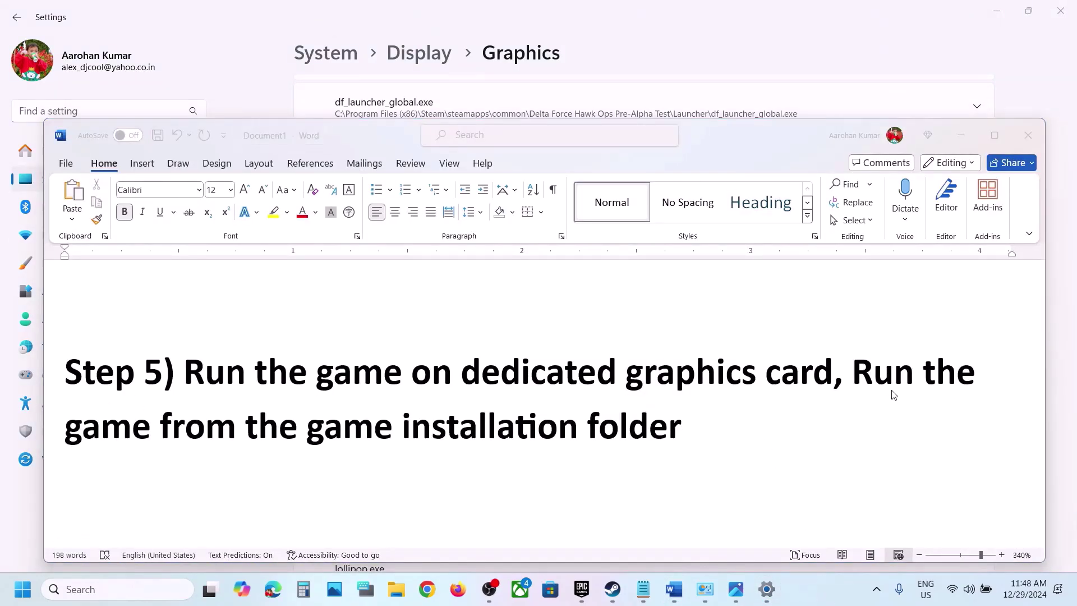
drag(855, 373, 682, 432)
- Browse the local files of HOT WHEELS UNLEASHED from the Steam library and open the hotwheels\Binaries\Win64 folder
click(612, 598)
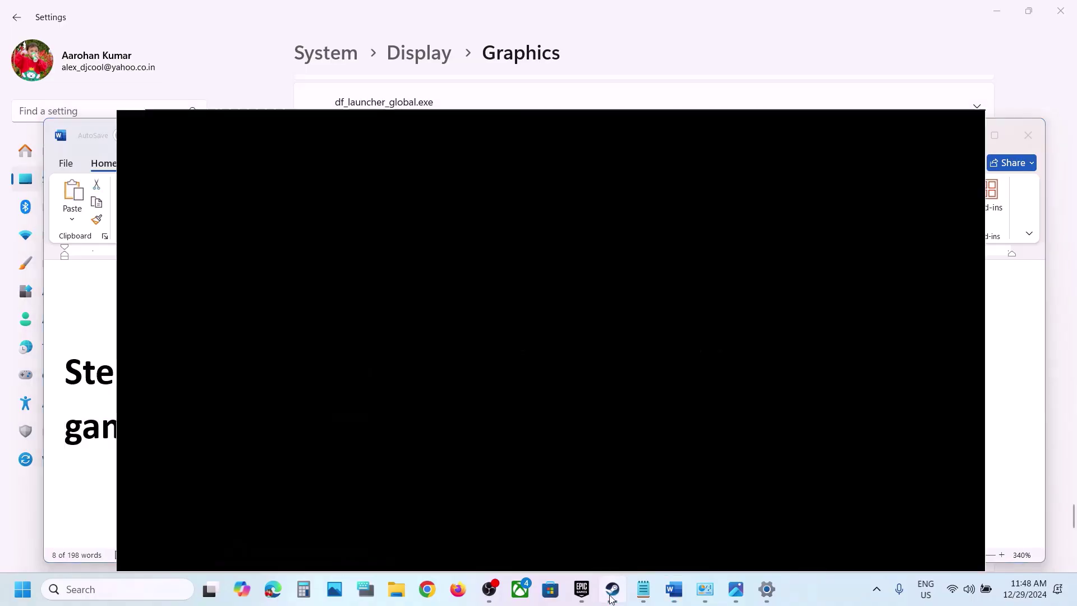
right_click(63, 337)
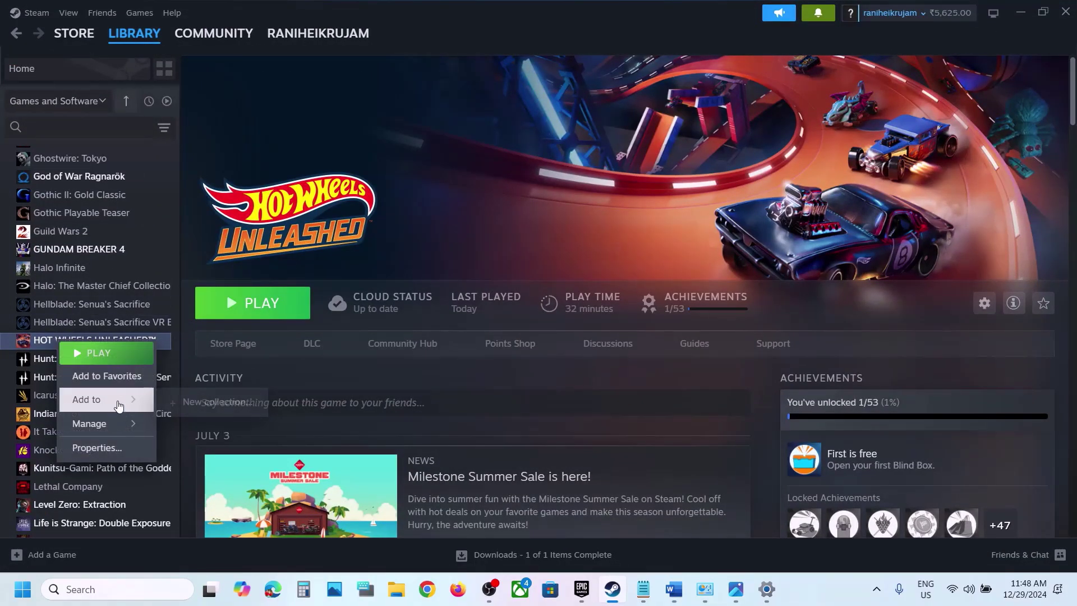
mouse_move(113, 423)
click(241, 450)
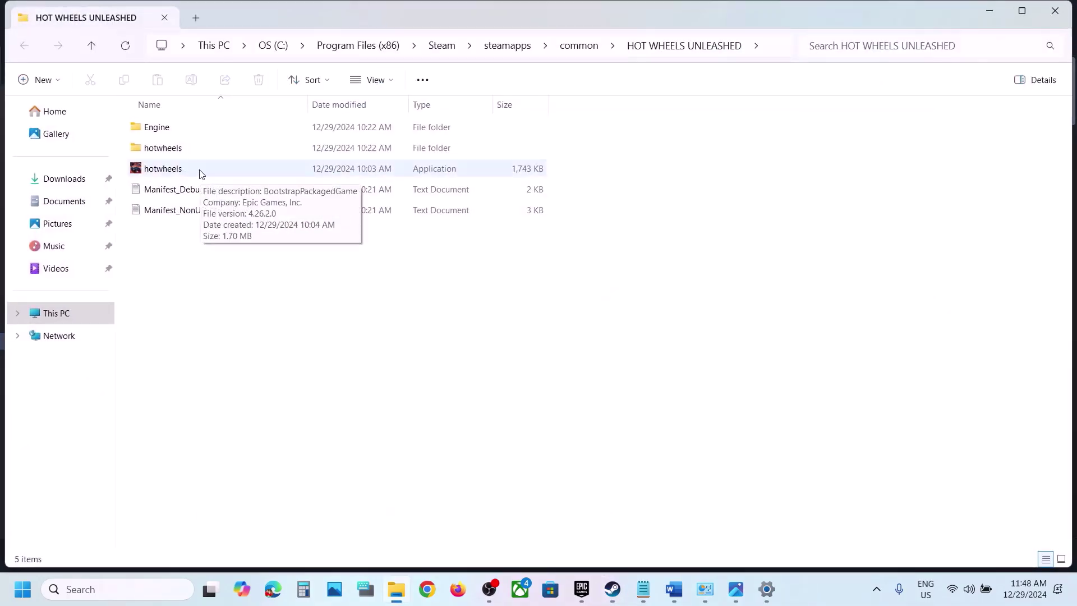
double_click(176, 148)
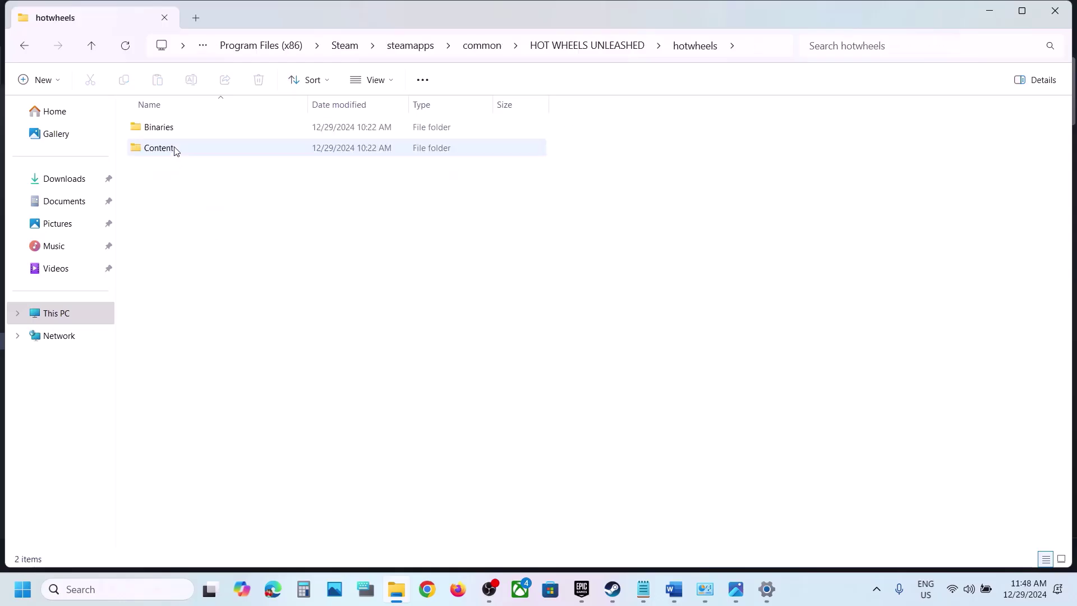
double_click(188, 130)
double_click(186, 131)
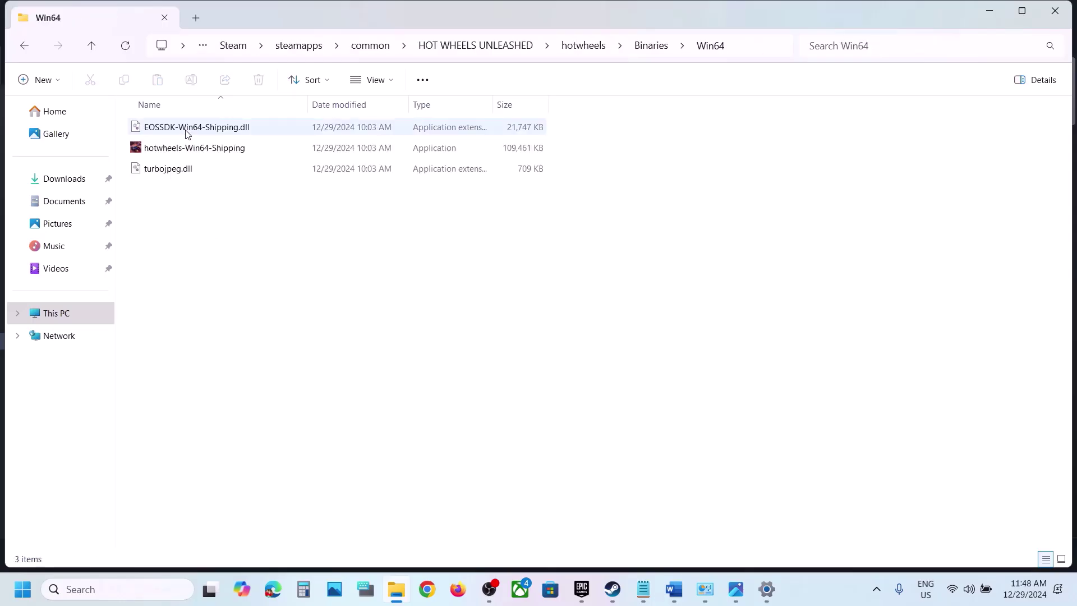
- Set hotwheels-Win64-Shipping to run as an administrator in its compatibility properties and apply the change
click(211, 154)
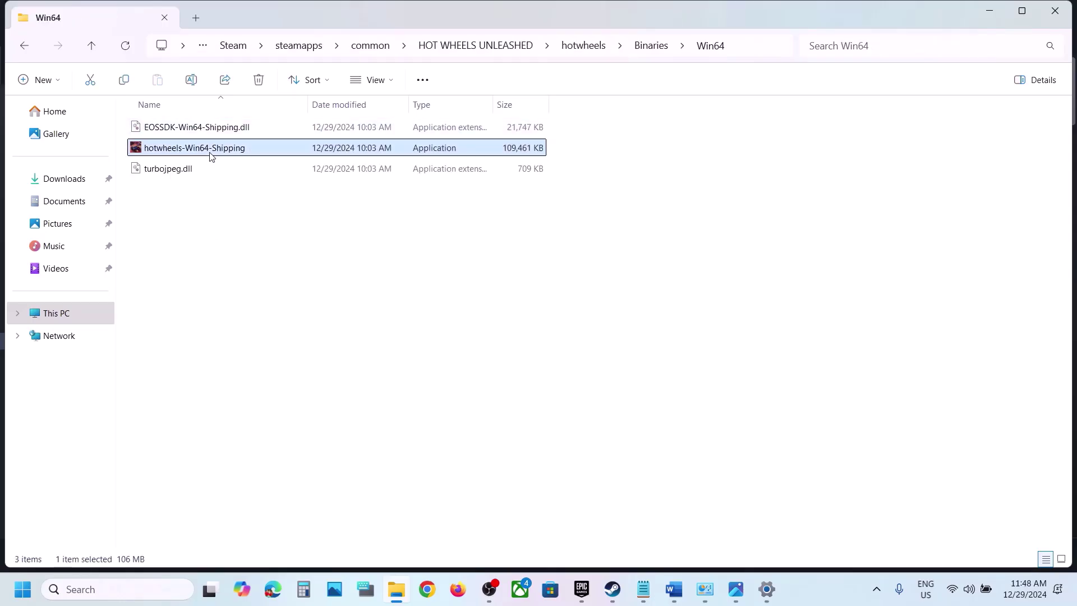
right_click(247, 156)
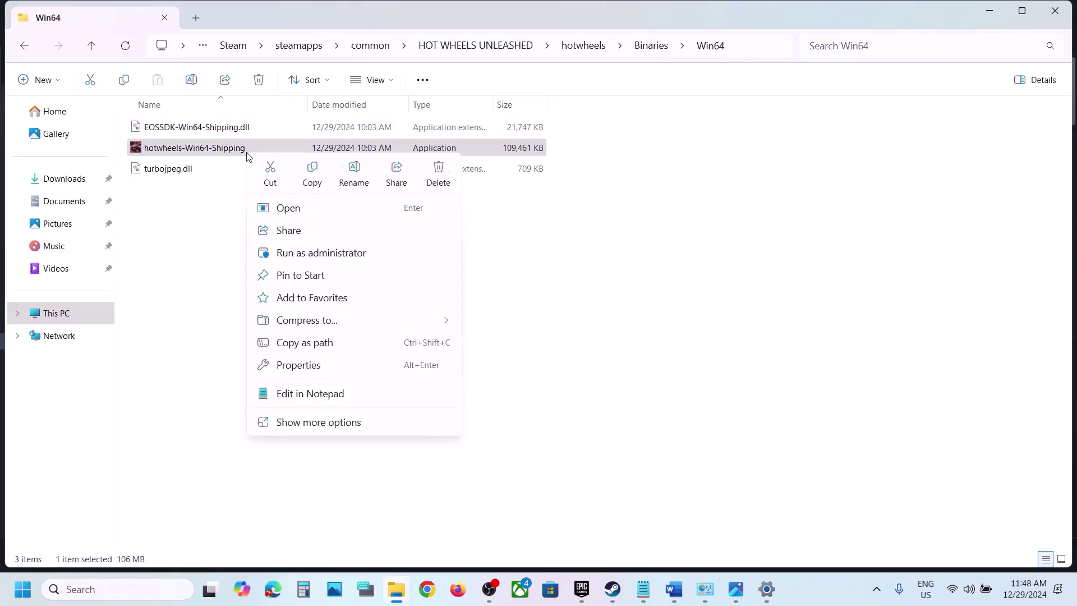
click(310, 373)
click(370, 201)
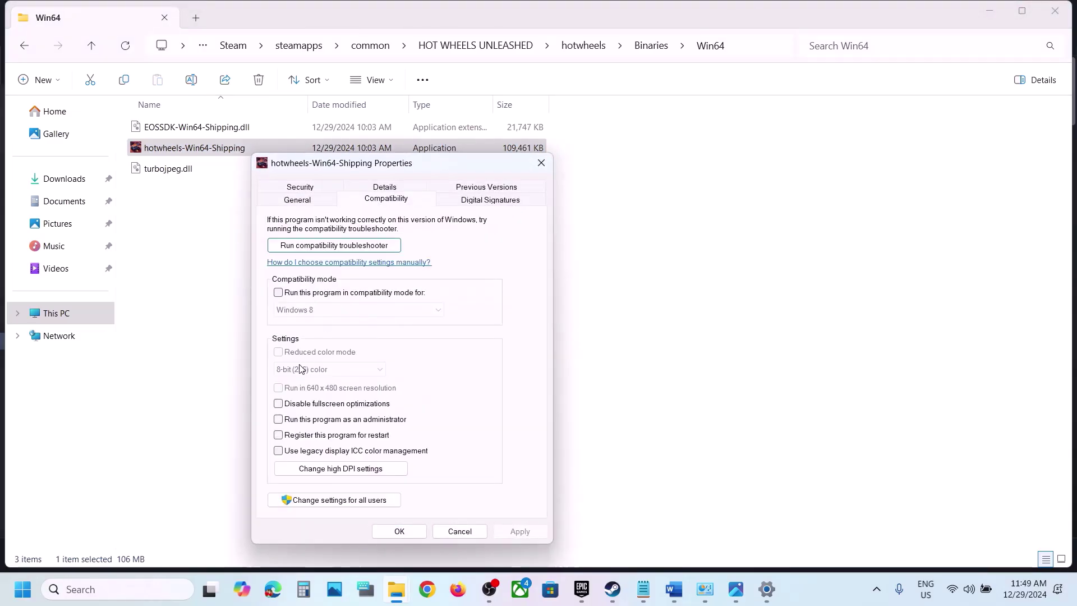
click(278, 419)
click(512, 533)
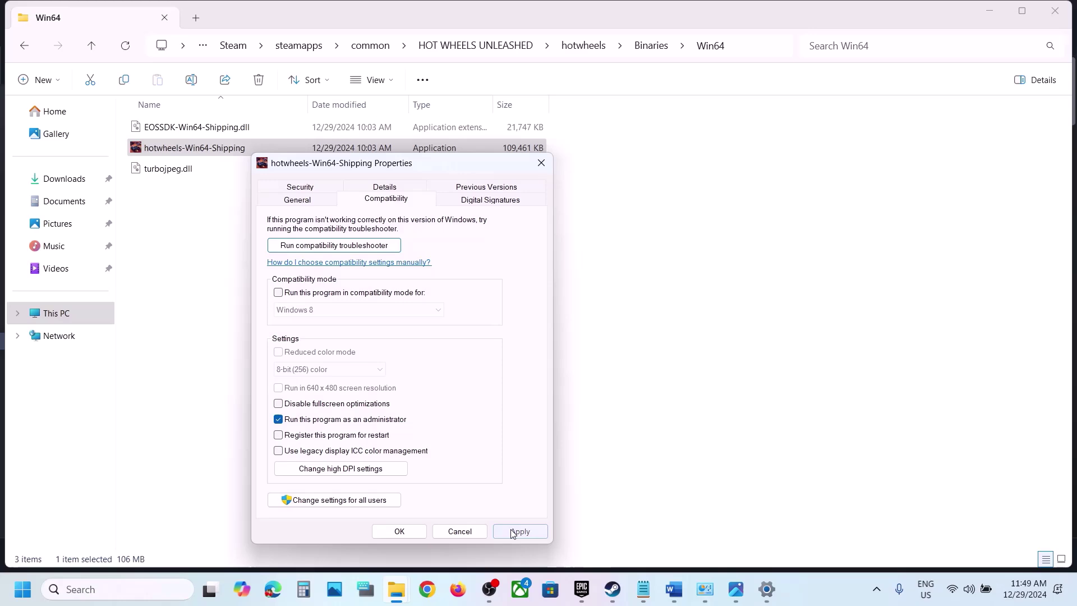
click(399, 531)
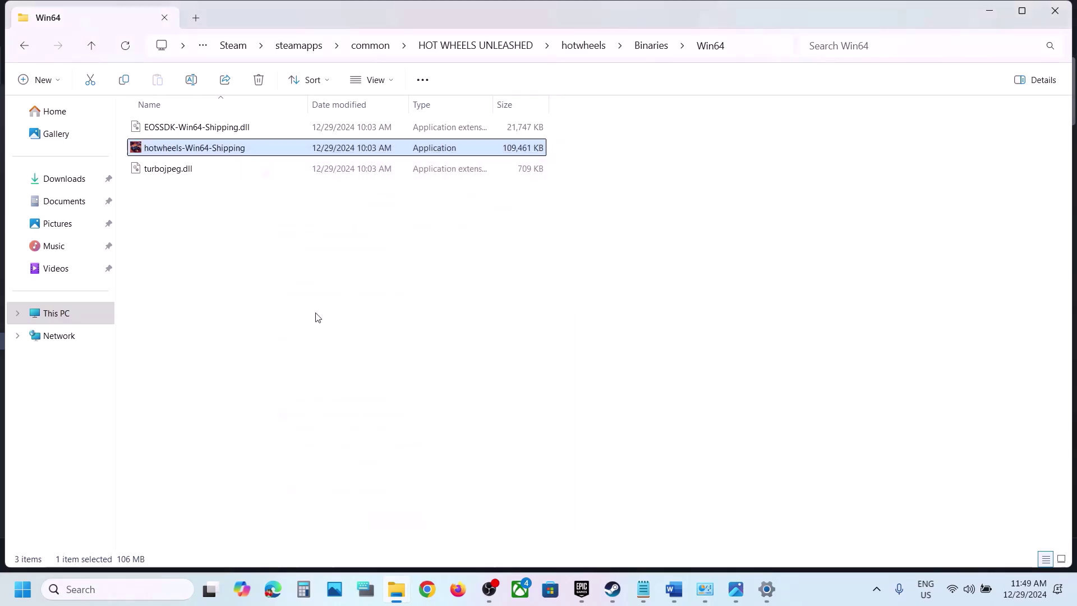
- Set hotwheels-Win64-Shipping to run in Windows 7 compatibility mode with fullscreen optimizations disabled, and apply the change
right_click(203, 154)
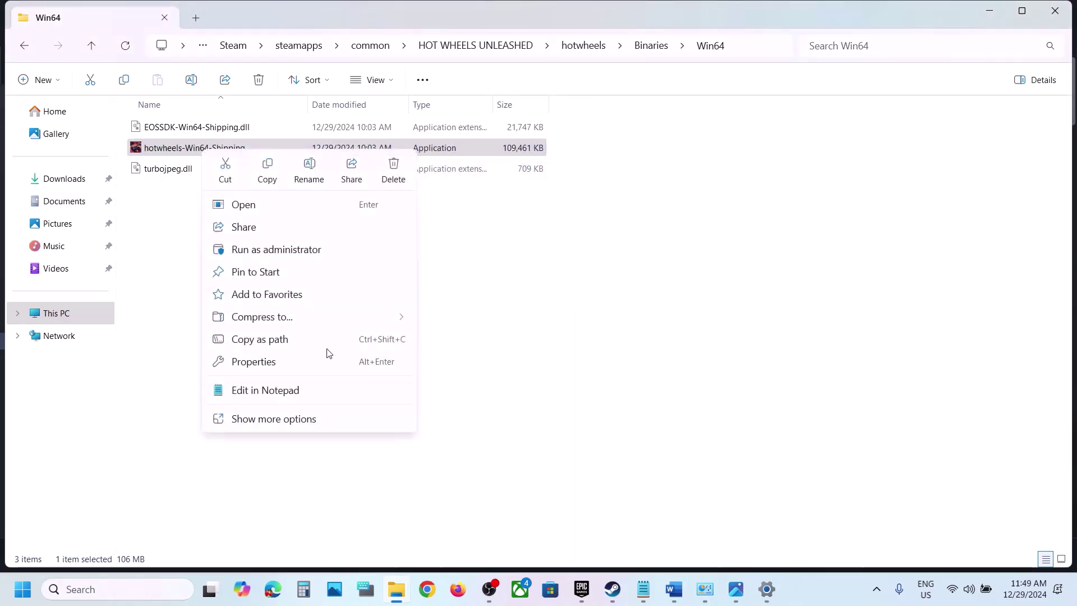
click(294, 364)
click(331, 197)
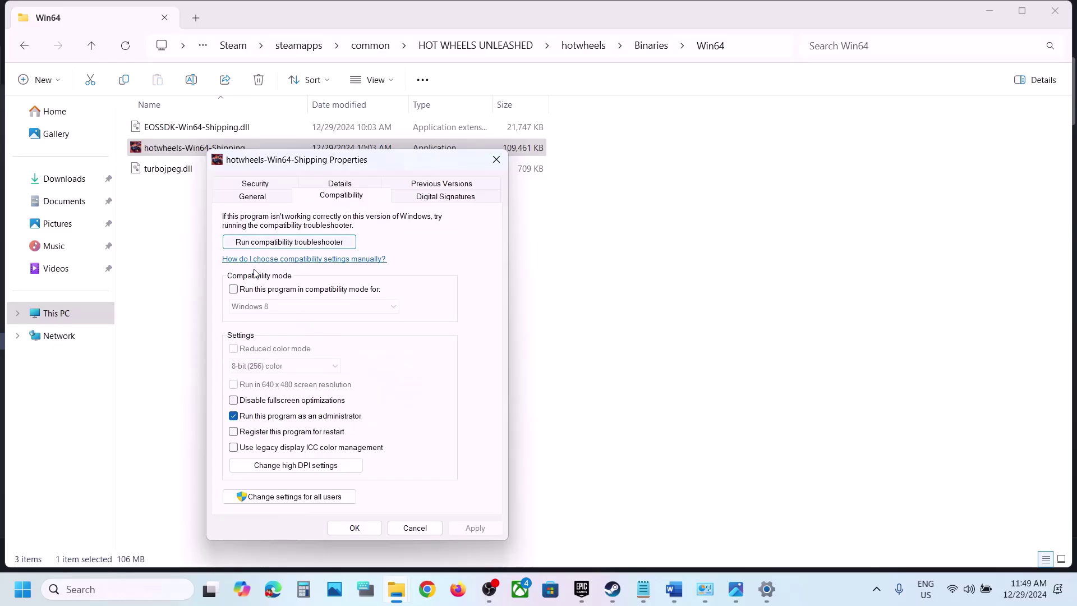
click(234, 290)
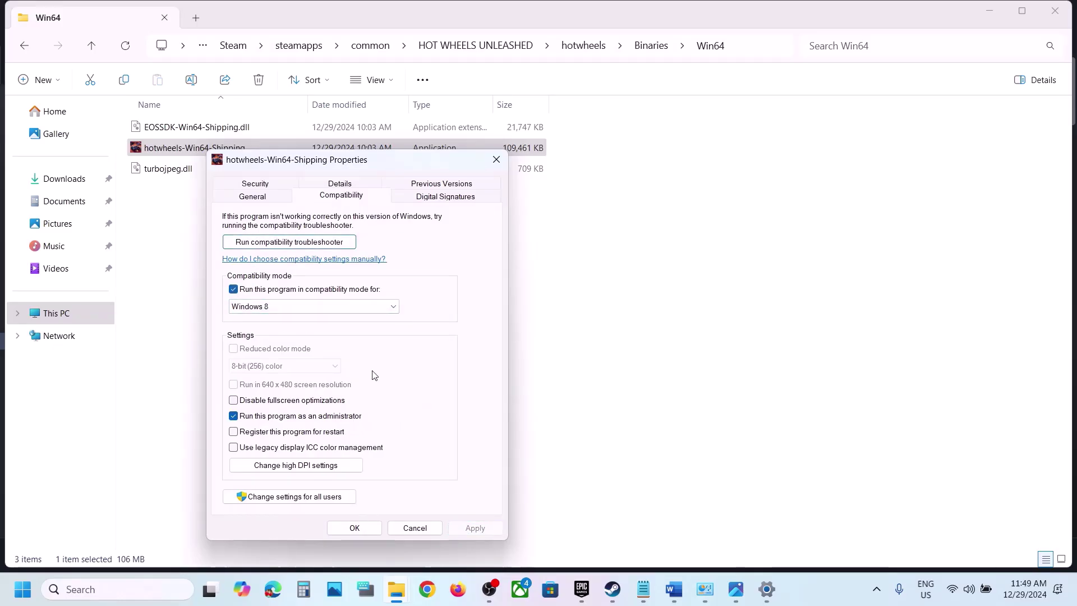
click(336, 308)
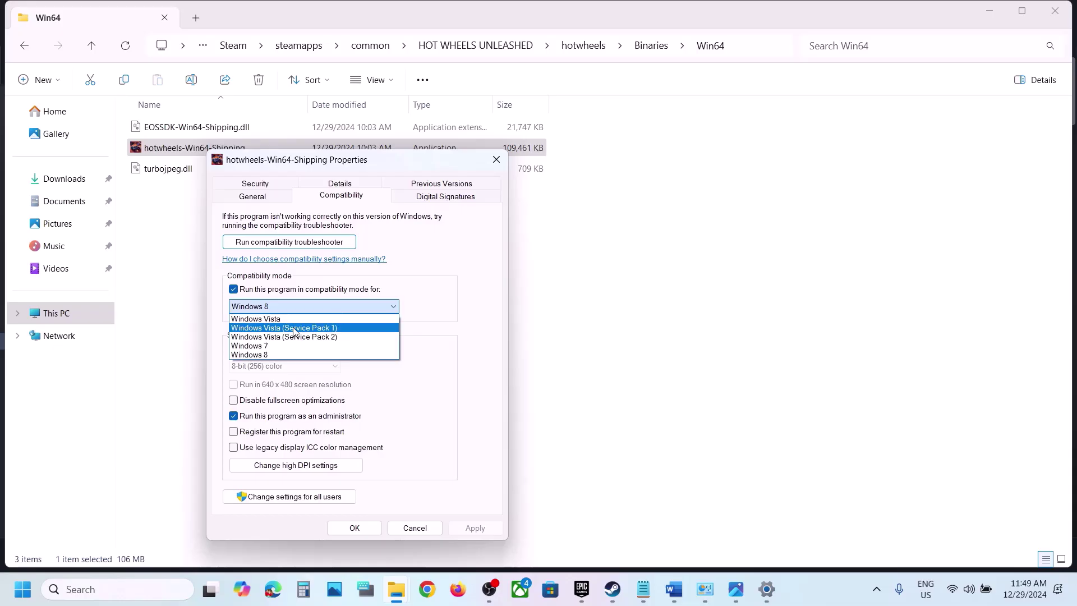
click(270, 345)
click(467, 529)
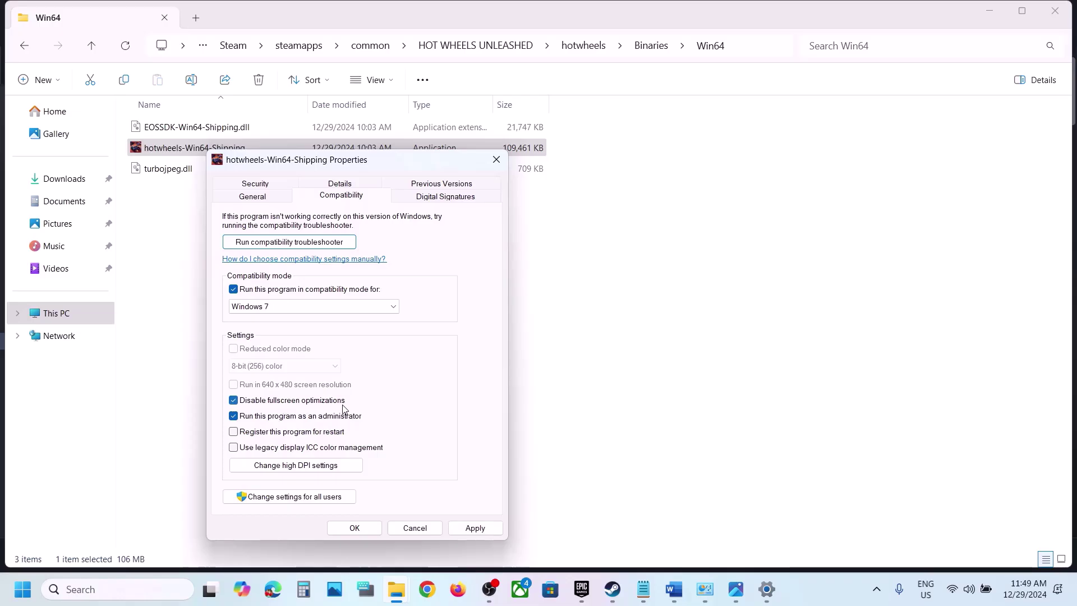
click(357, 528)
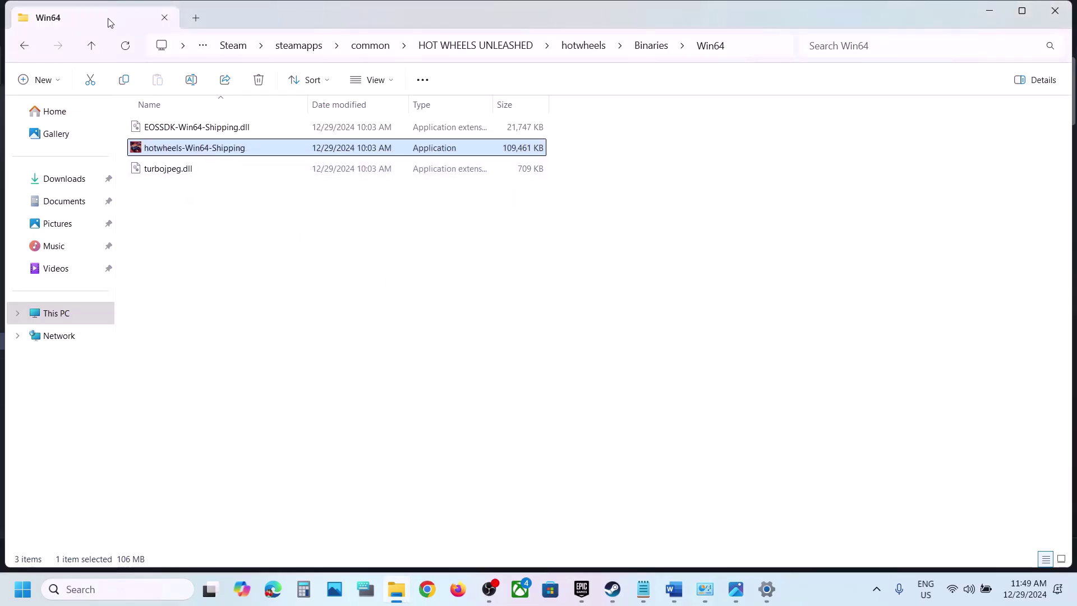
- Go up to the HOT WHEELS UNLEASHED installation folder and select the hotwheels application
click(90, 46)
click(90, 46)
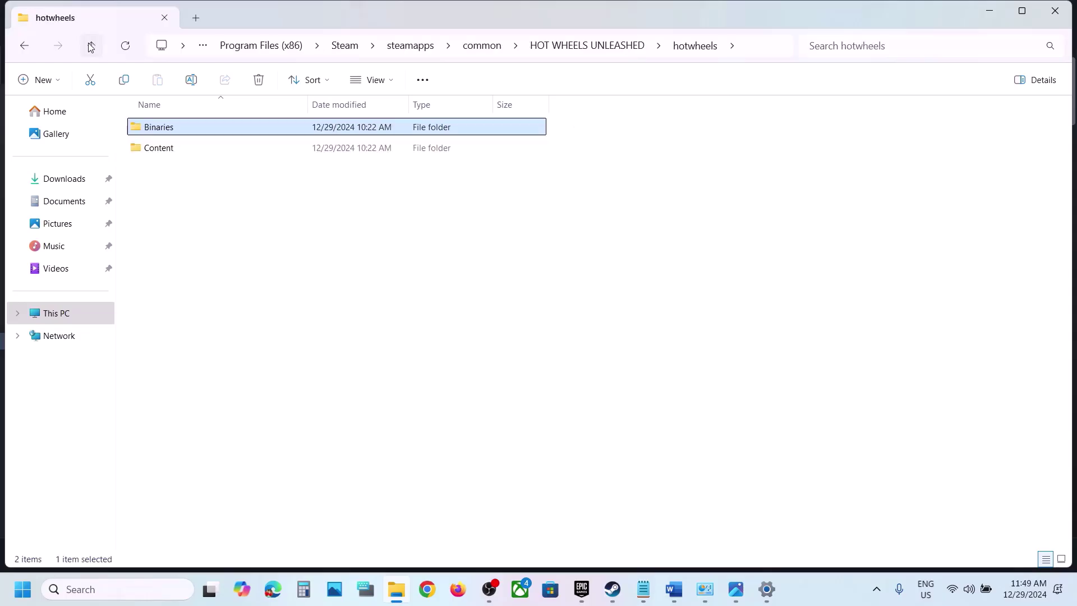
click(91, 46)
click(169, 175)
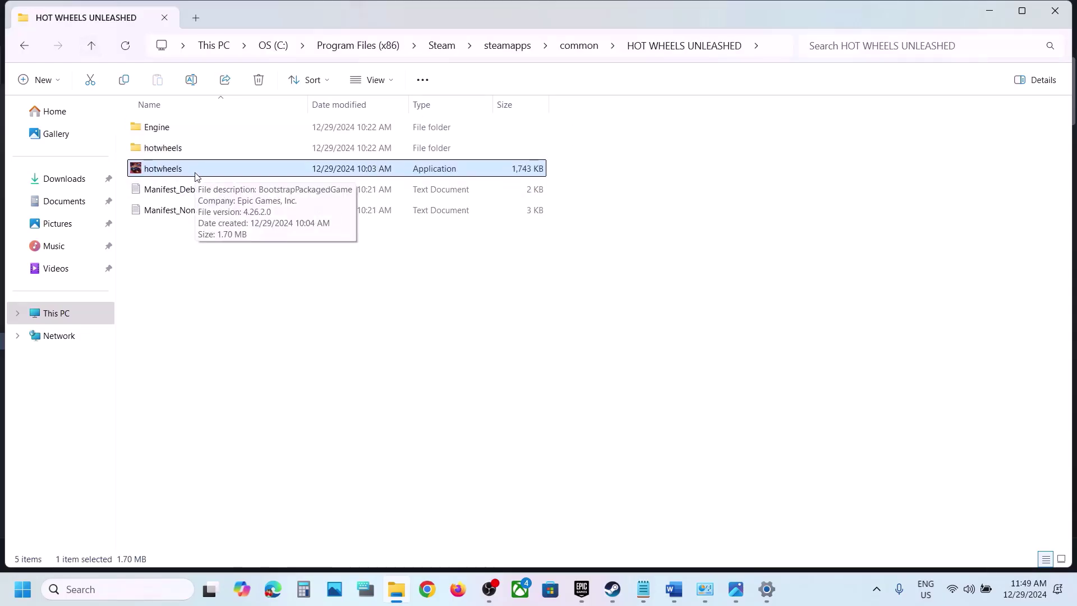
- Reopen the hotwheels\Binaries\Win64 folder and select hotwheels-Win64-Shipping
click(173, 152)
double_click(174, 151)
double_click(176, 127)
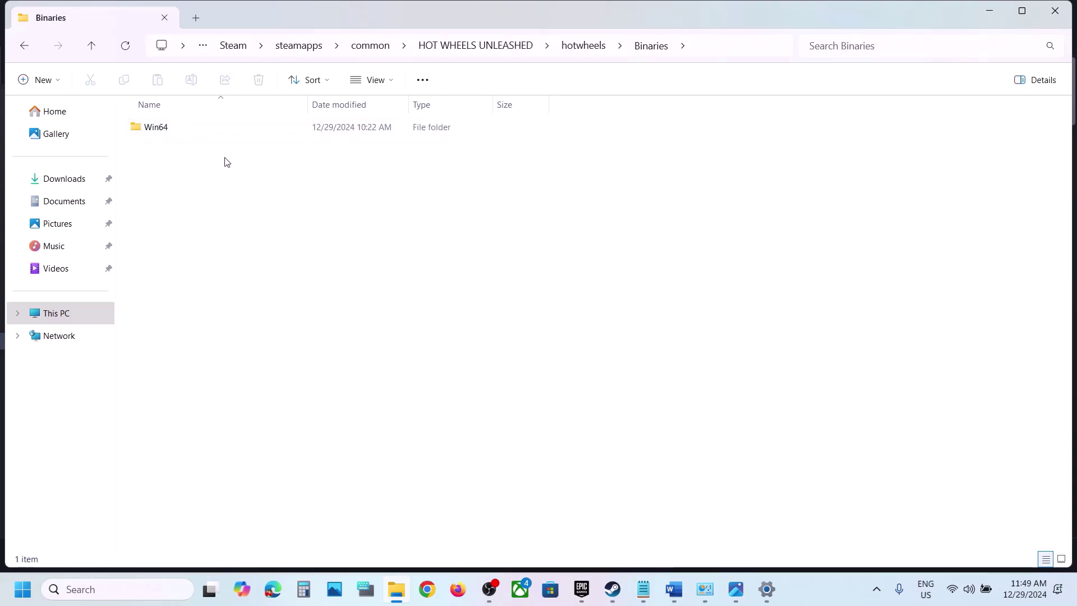
double_click(166, 130)
click(173, 147)
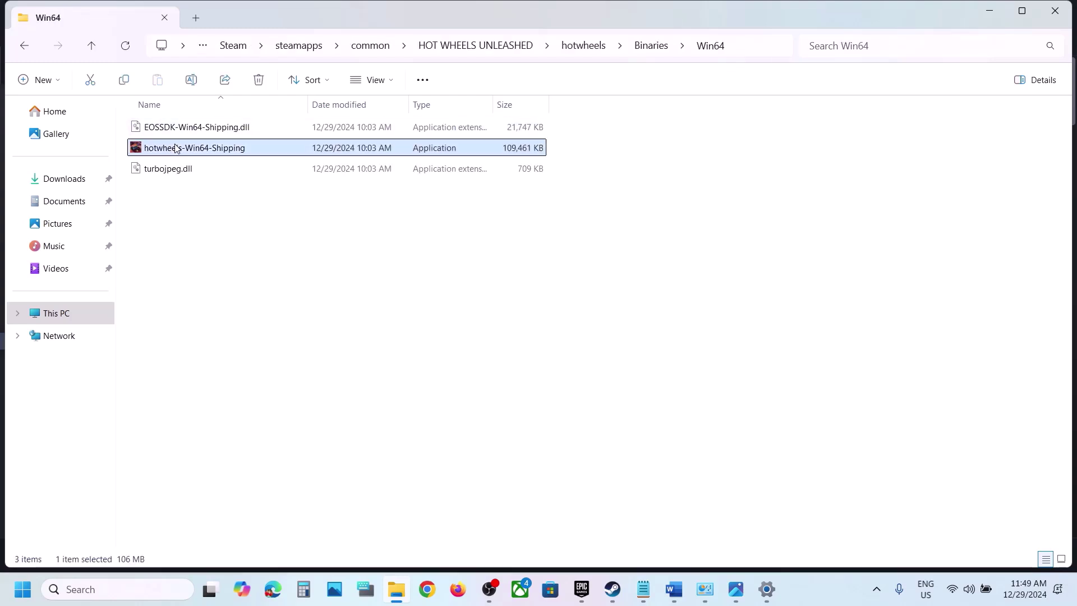
- Turn off compatibility mode, disabled fullscreen optimizations and run as administrator for hotwheels-Win64-Shipping, and apply the change
right_click(175, 147)
click(235, 357)
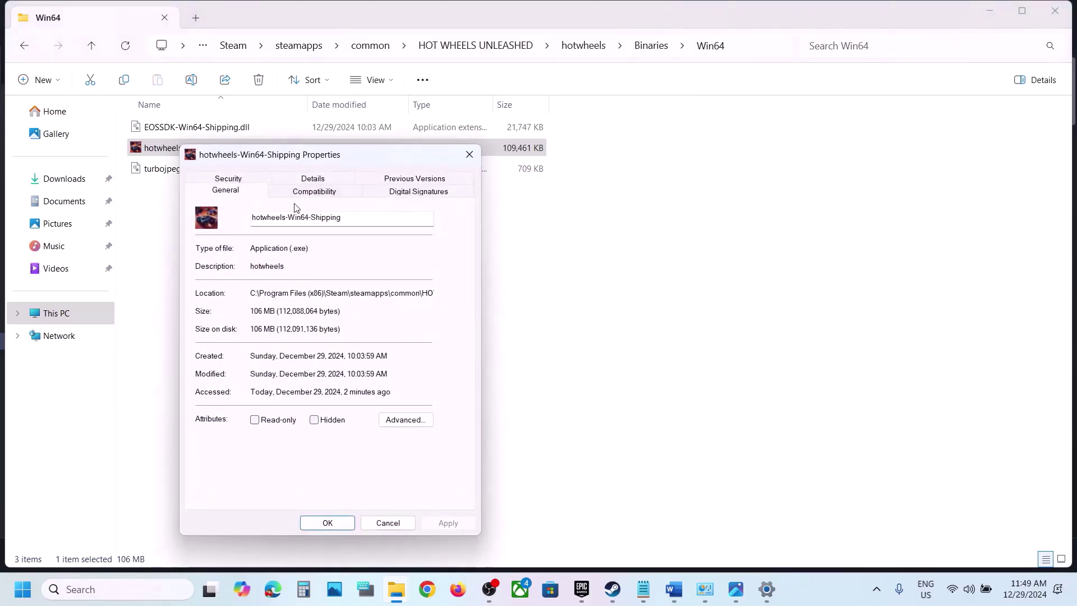
click(298, 194)
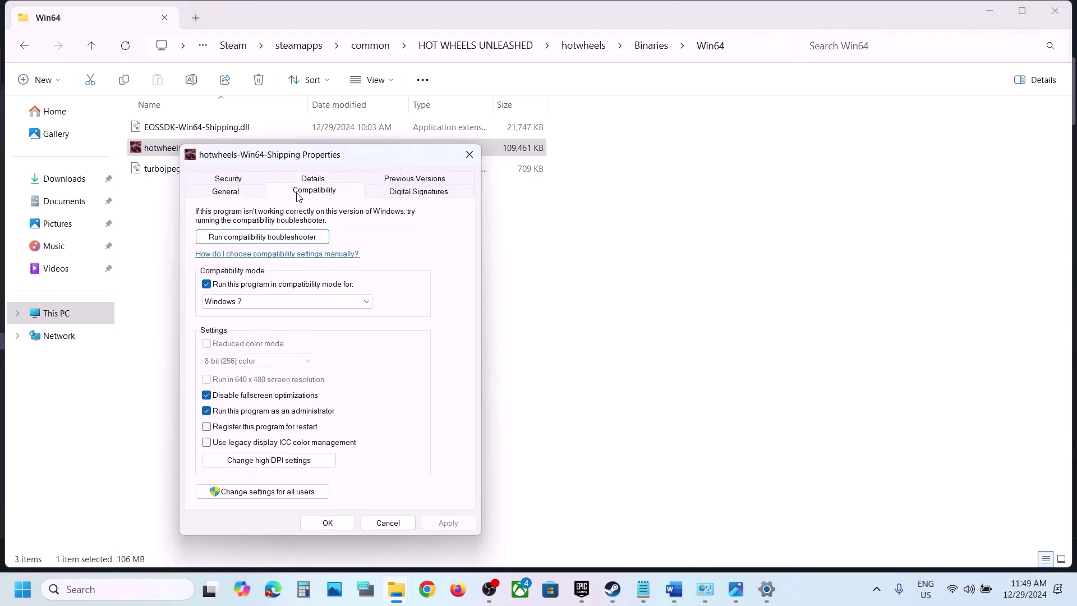
click(207, 285)
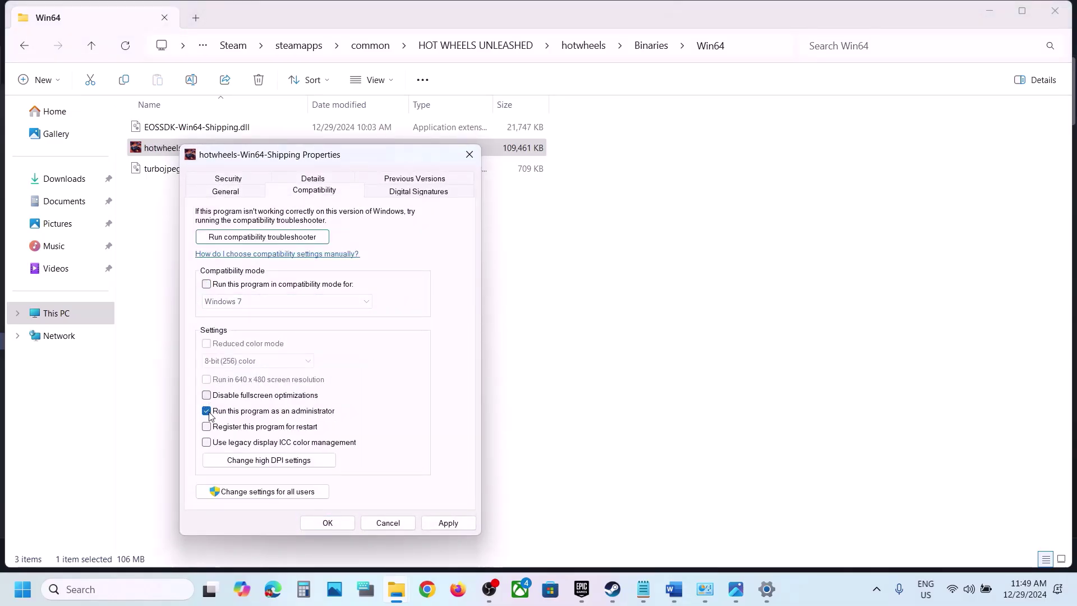
click(446, 523)
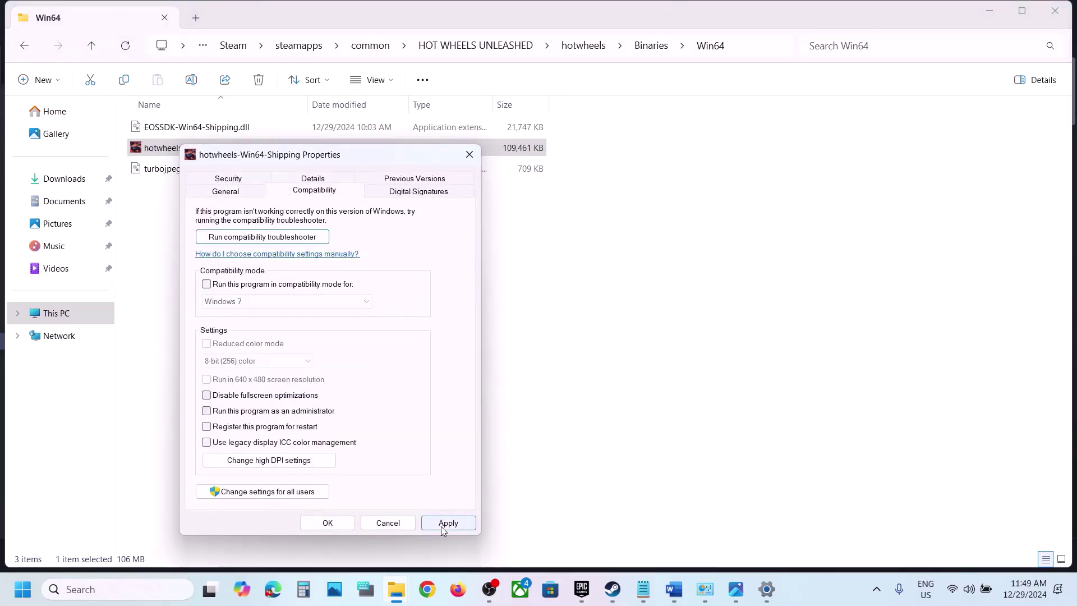
click(329, 523)
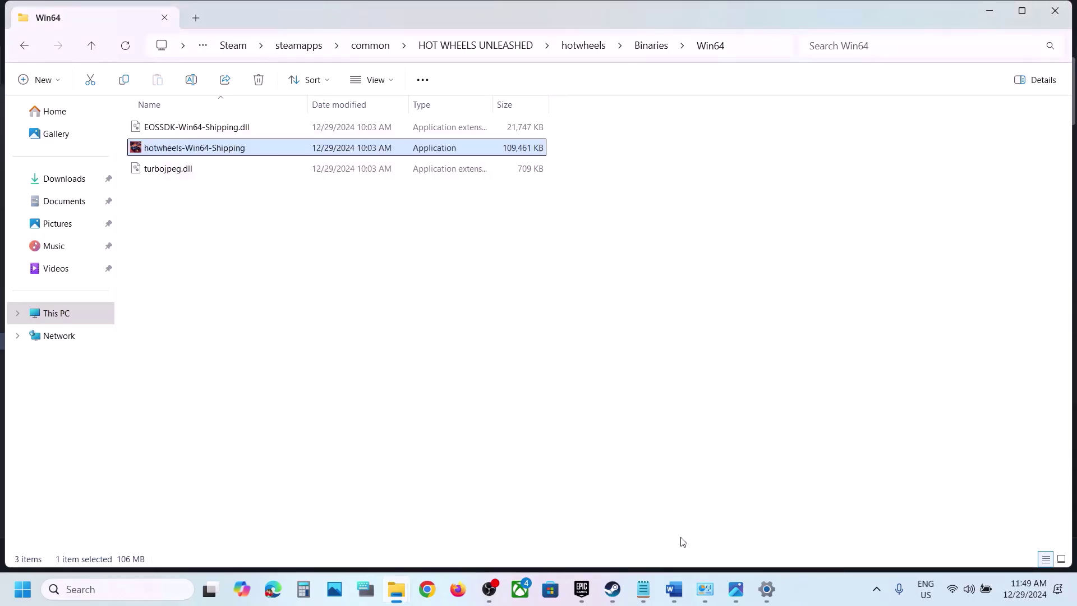
- Switch to the Word notes and highlight "back graphics driver" in the Step 6 heading
click(674, 587)
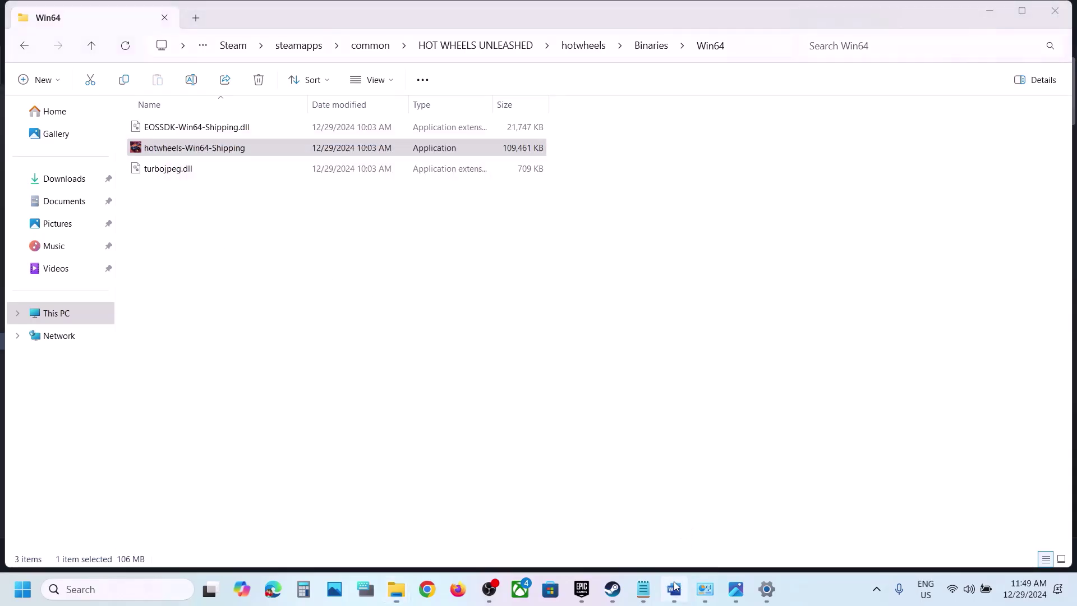
scroll(427, 353, down, 4)
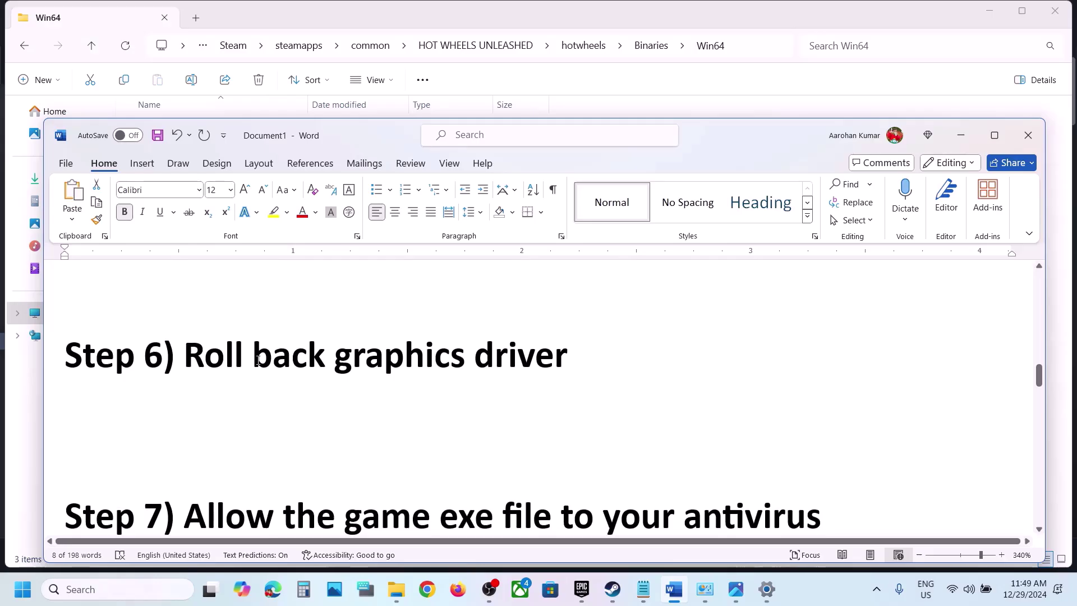
drag(253, 359, 568, 359)
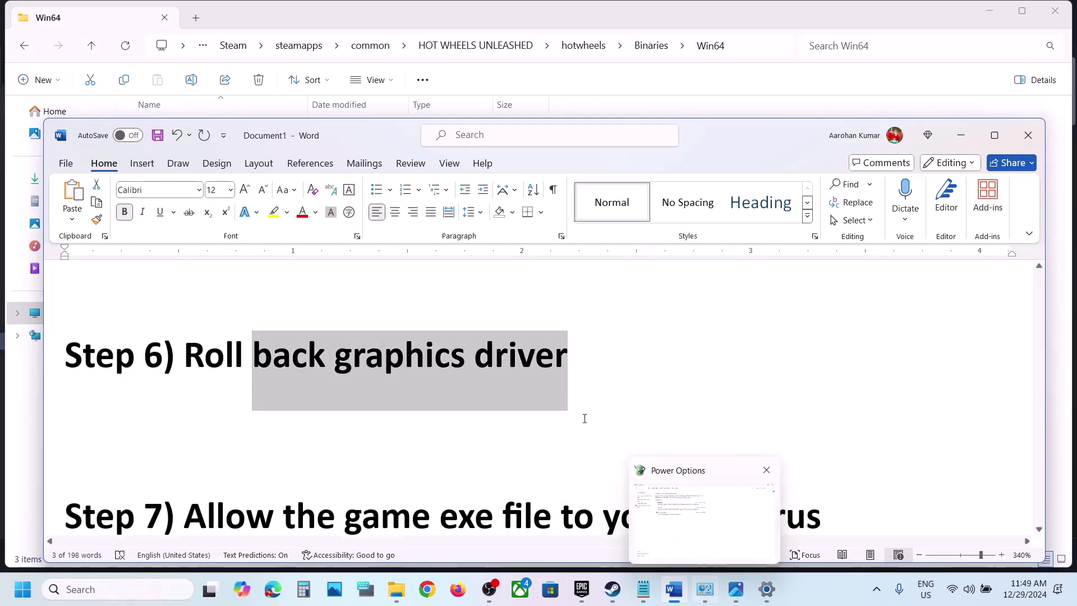
- Copy the NVIDIA download link under Step 4 of the notes and open it in Chrome
scroll(513, 381, up, 10)
scroll(512, 380, down, 5)
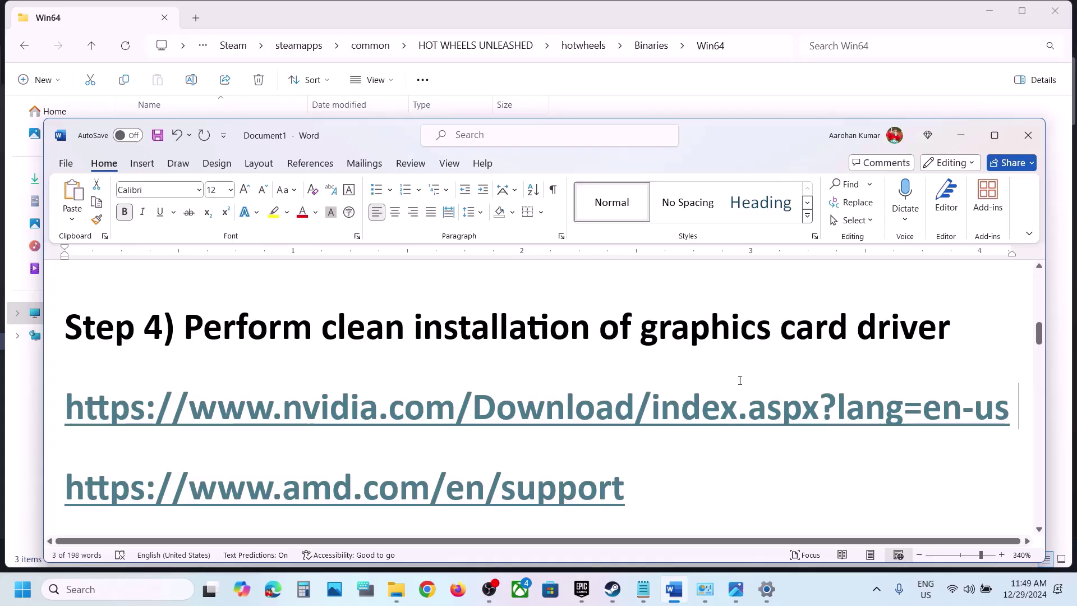
triple_click(738, 378)
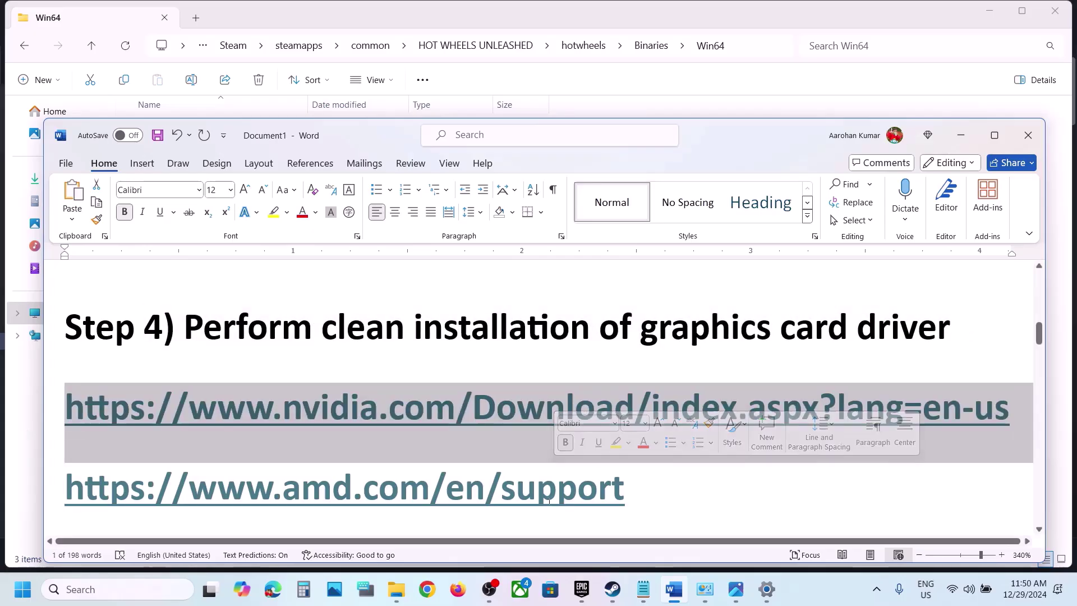
click(426, 590)
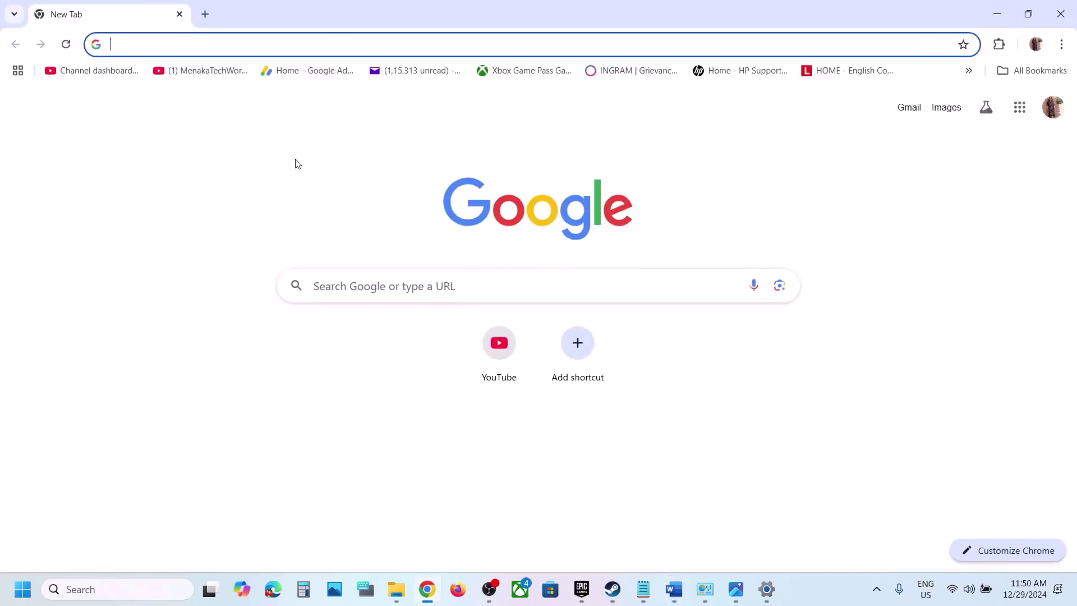
text(https://www.nvidia.com/Download/index.aspx?lang=en-us)
key(Return)
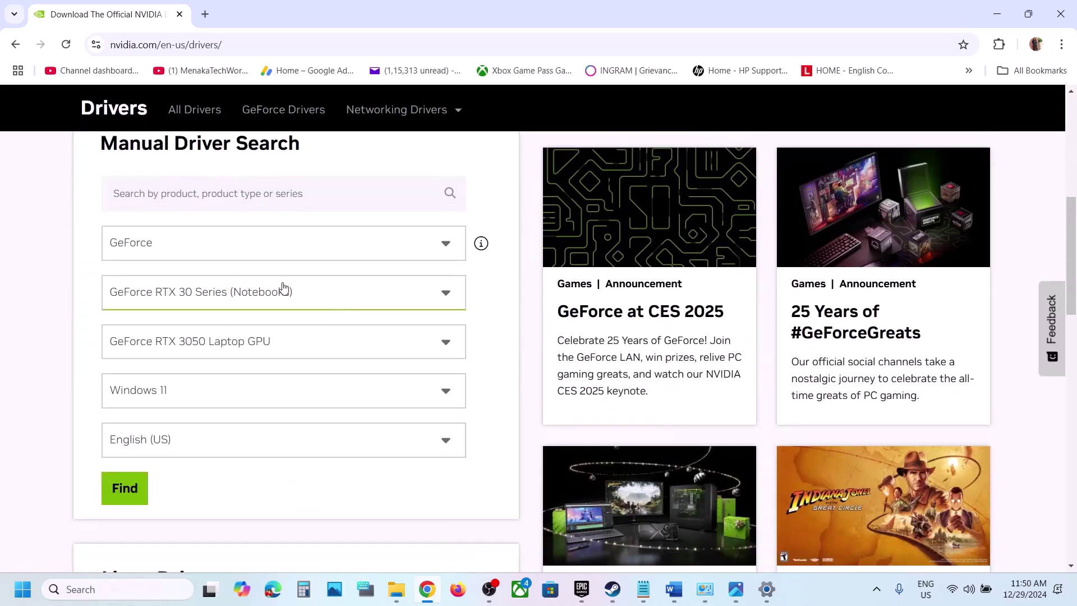
- Find drivers for the GeForce RTX 3050 Laptop GPU on Windows 11 and expand the list of more versions
scroll(188, 394, down, 1)
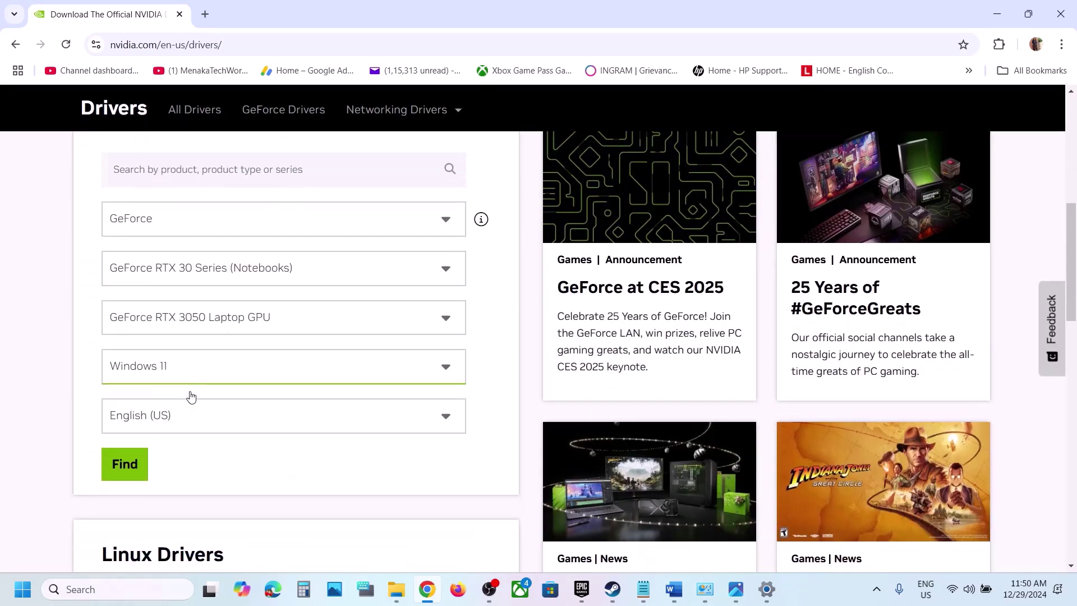
click(115, 435)
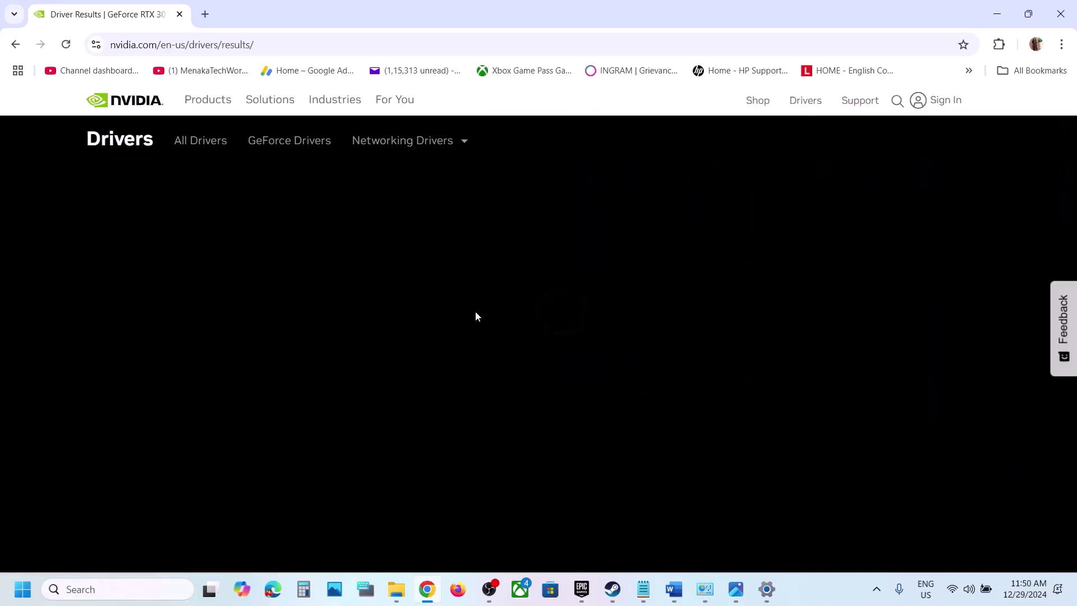
scroll(419, 359, down, 2)
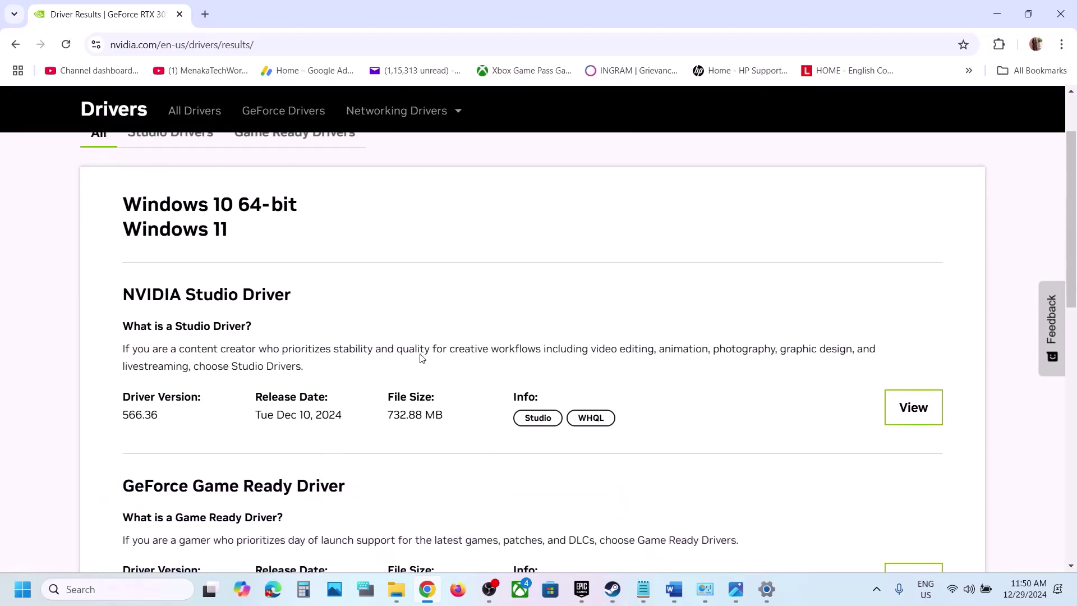
scroll(421, 358, down, 7)
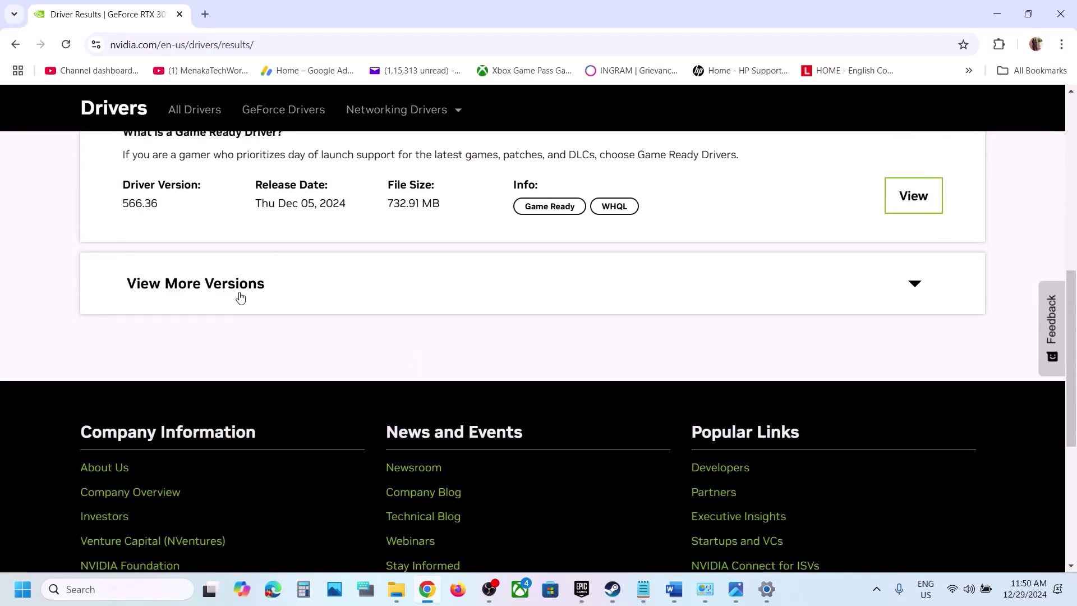
click(223, 283)
scroll(223, 291, down, 2)
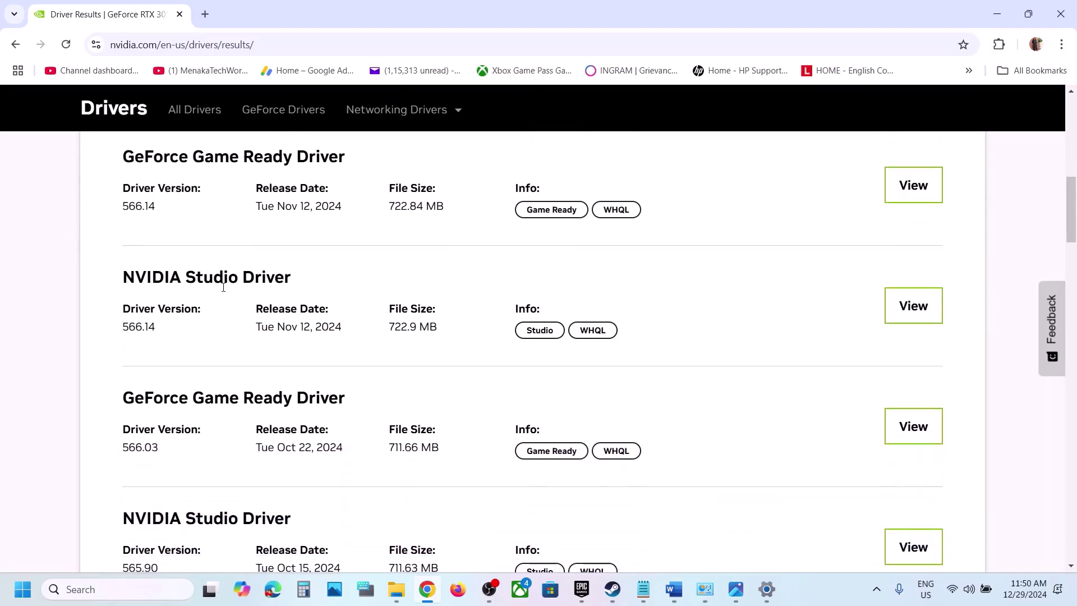
- Compare the listed GeForce Game Ready Driver releases, highlighting versions 566.36, 566.14 and 566.03
scroll(223, 289, up, 9)
scroll(224, 289, down, 4)
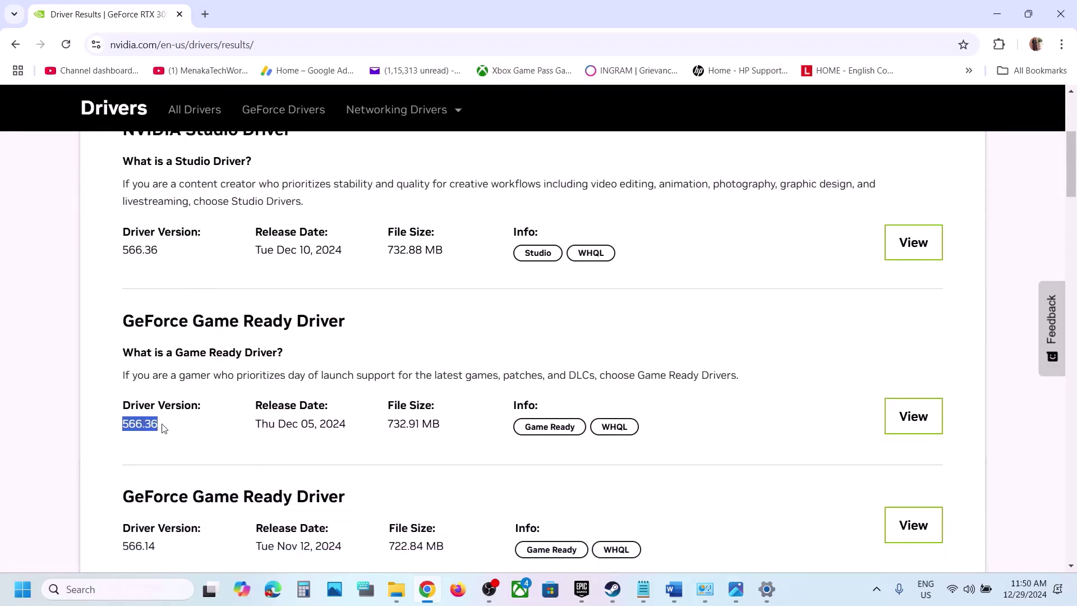
scroll(163, 428, down, 3)
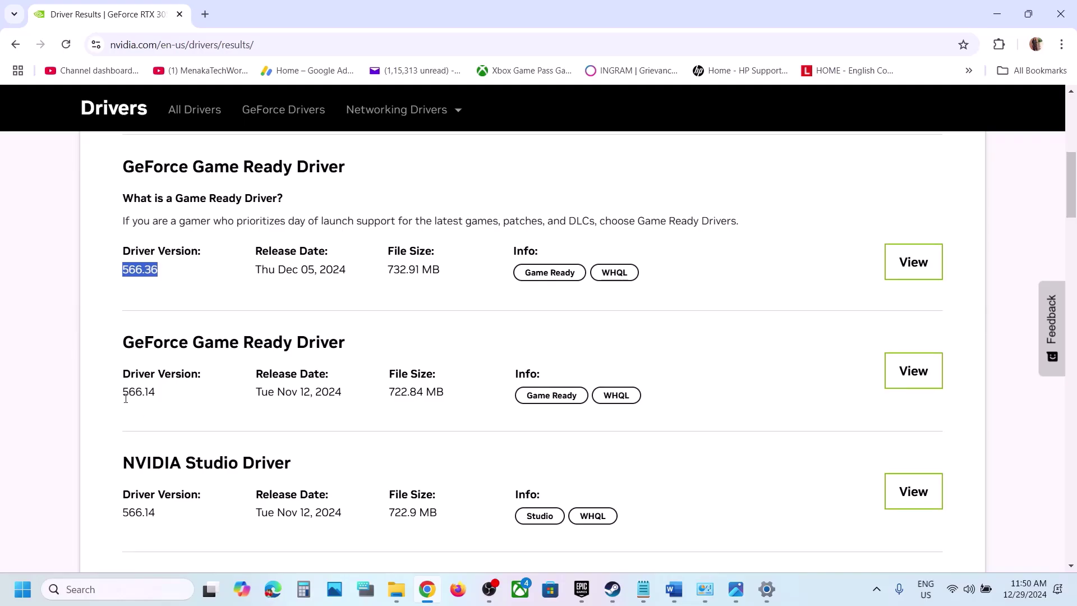
drag(118, 399, 176, 392)
scroll(168, 393, down, 3)
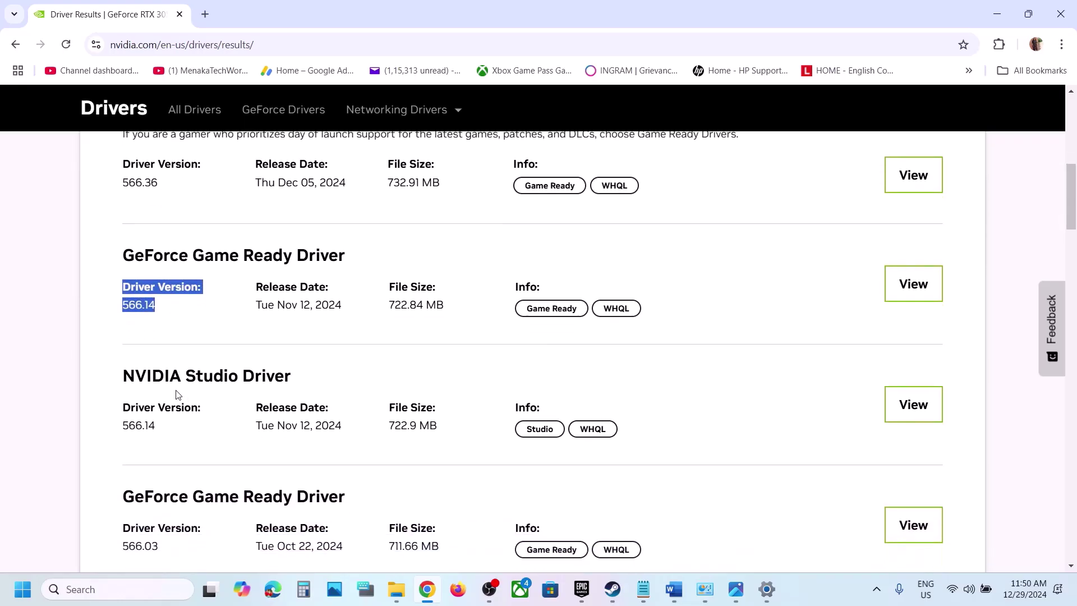
drag(123, 443, 176, 443)
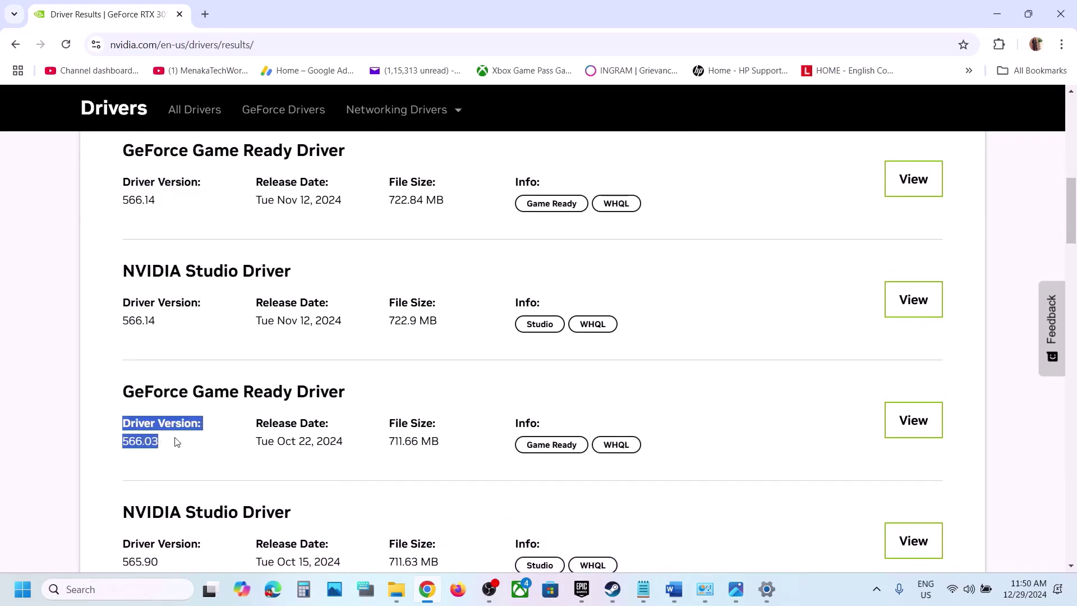
click(176, 442)
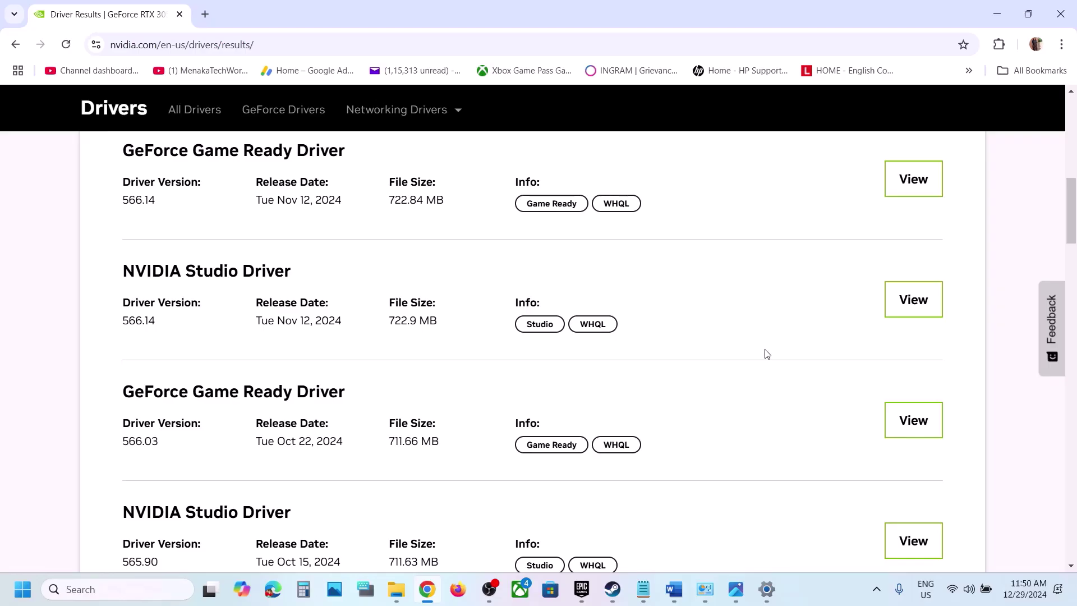
- Switch to Steam and back to the Word notes, and highlight the Step 7 text about allowing the game exe file through antivirus and firewall
click(612, 589)
click(673, 589)
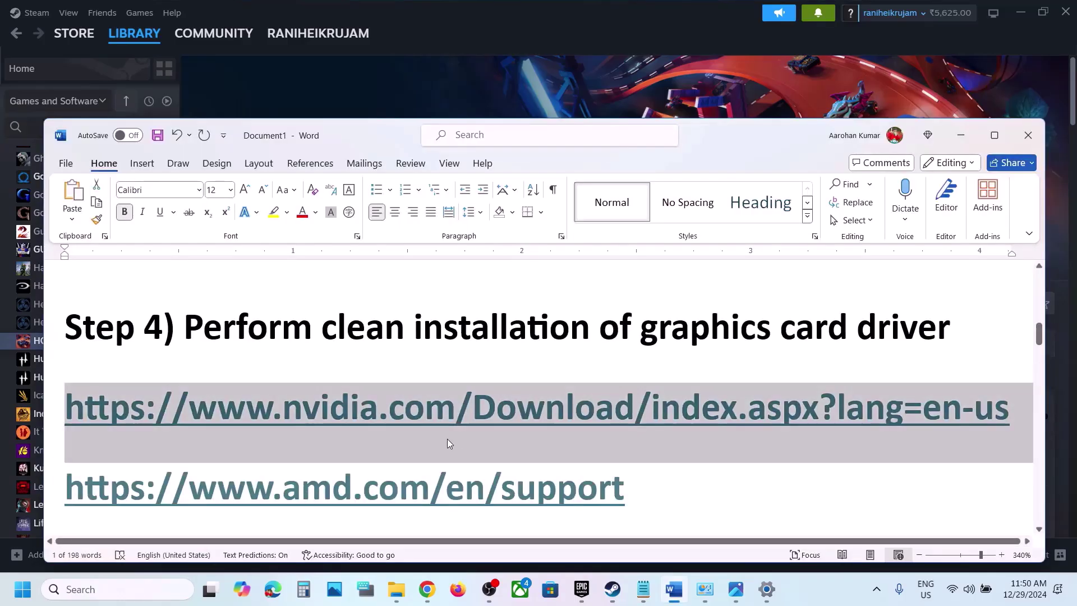
scroll(447, 439, down, 10)
scroll(448, 440, up, 2)
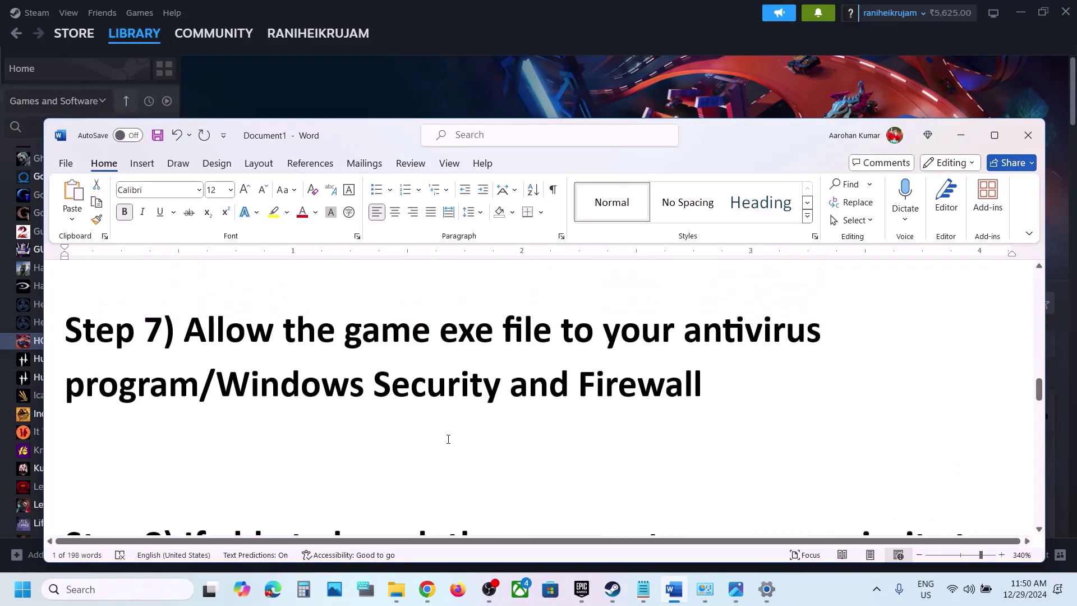
drag(184, 359, 705, 408)
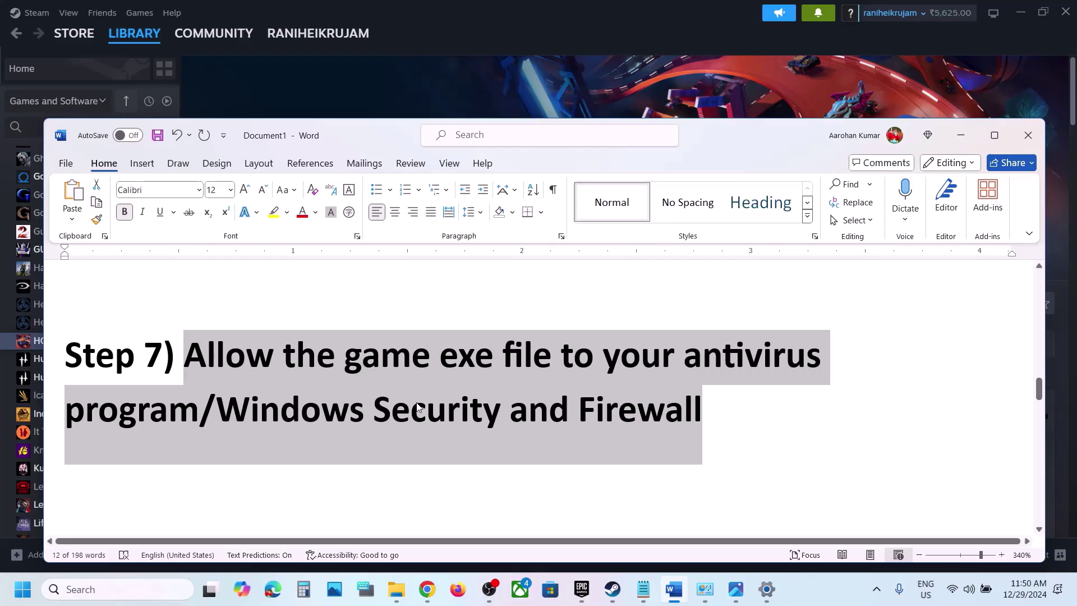
- Maximize the Word notes, switch to Settings, and open Windows Security's ransomware protection page for allowing apps through Controlled folder access
click(997, 136)
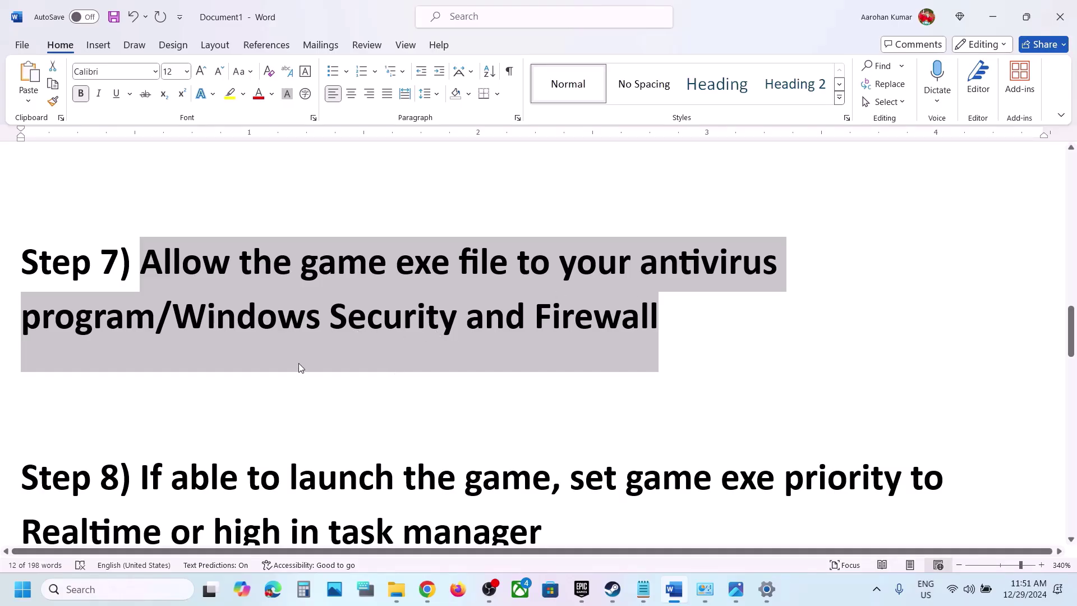
key(alt+Tab)
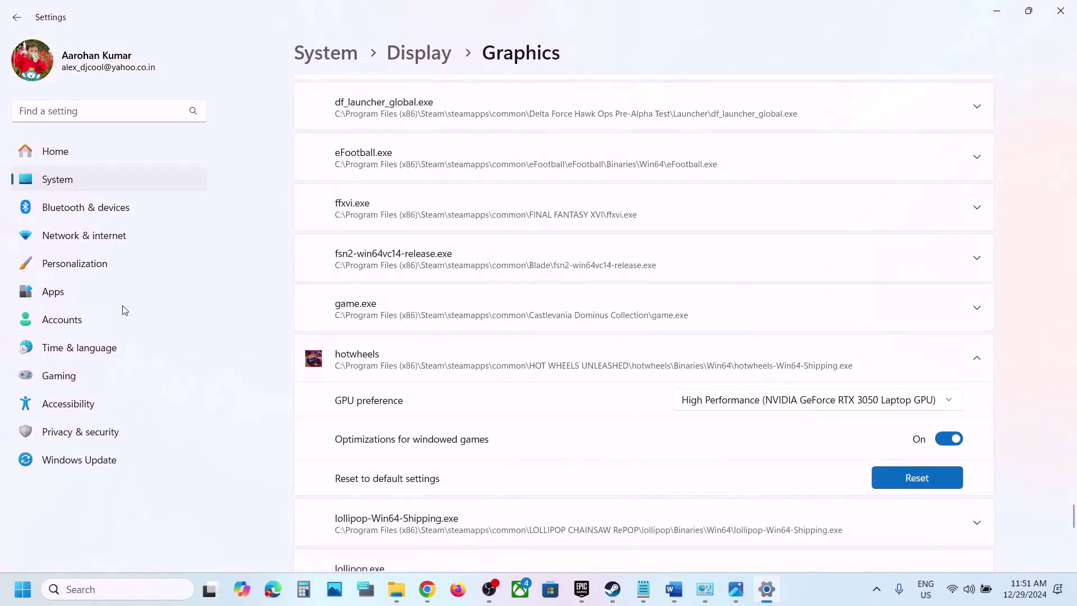
click(98, 437)
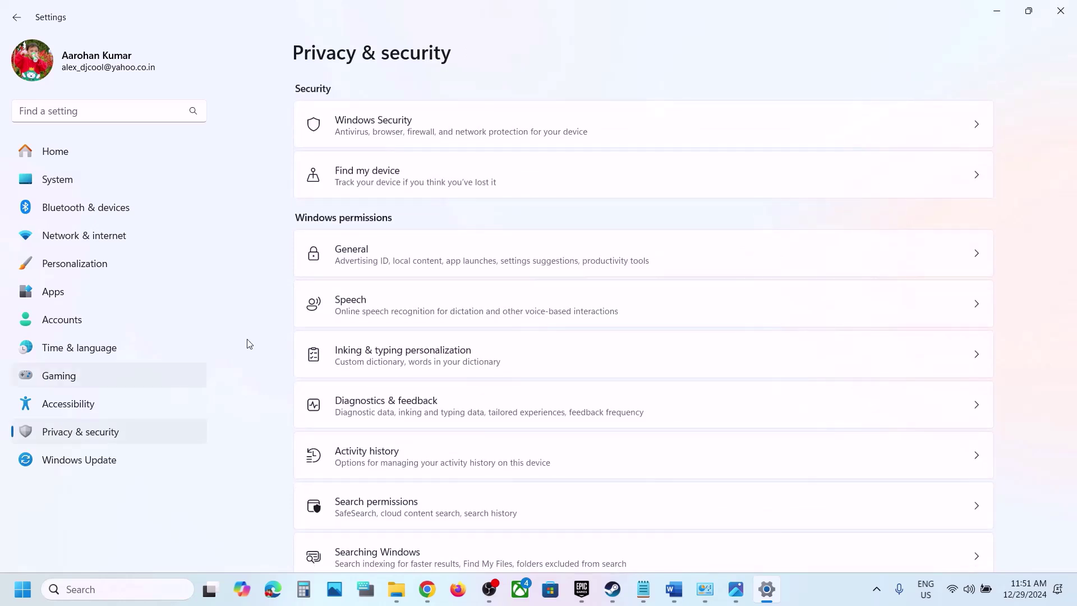
click(407, 130)
click(379, 208)
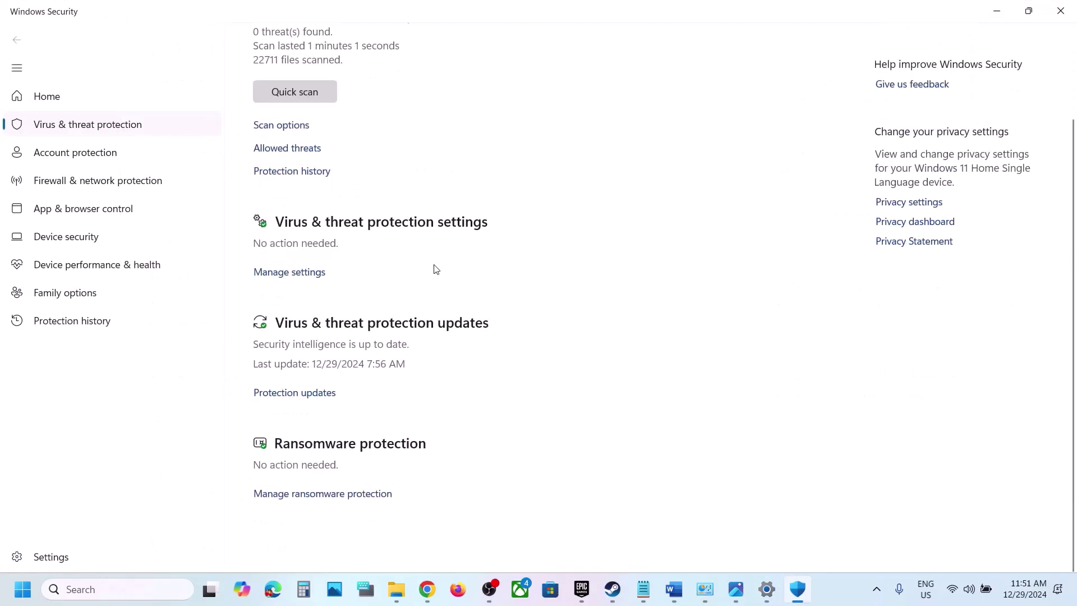
click(310, 525)
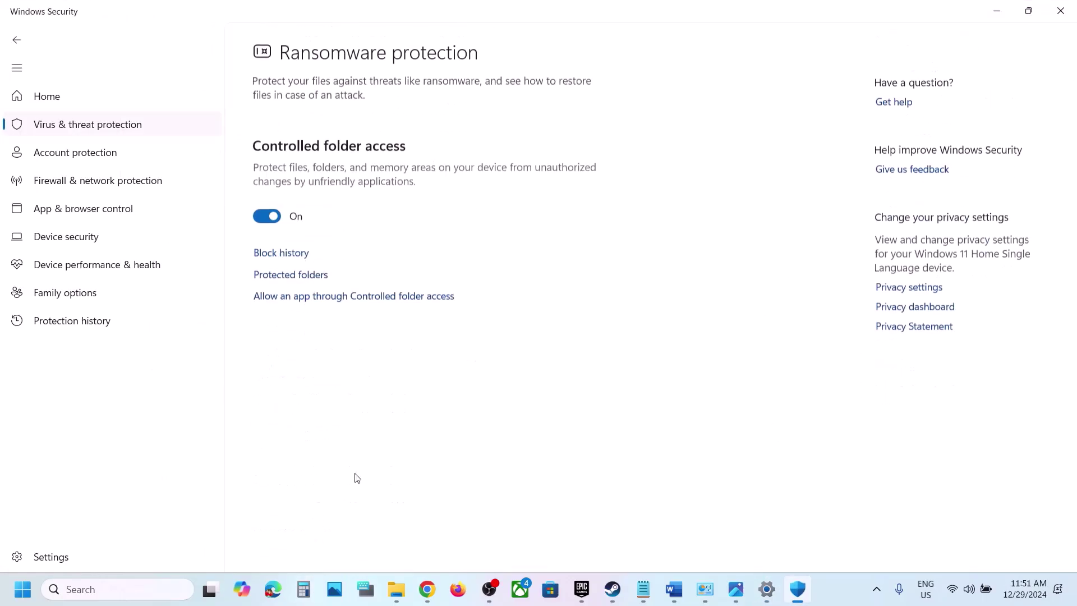
click(345, 297)
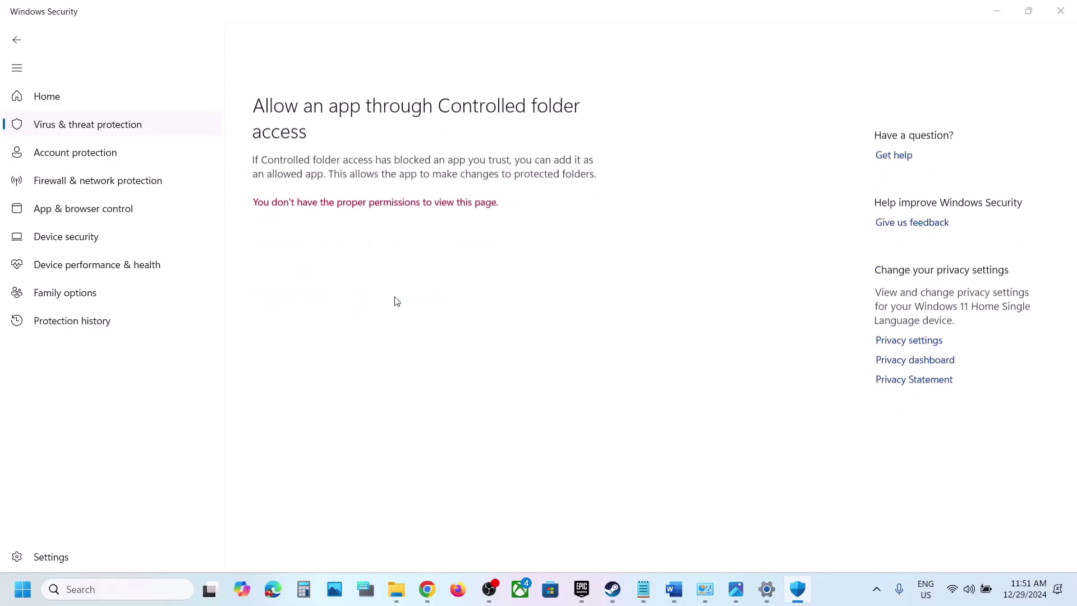
- Start adding an allowed app to Controlled folder access and browse to C:\Program Files (x86)\Steam
scroll(467, 303, down, 3)
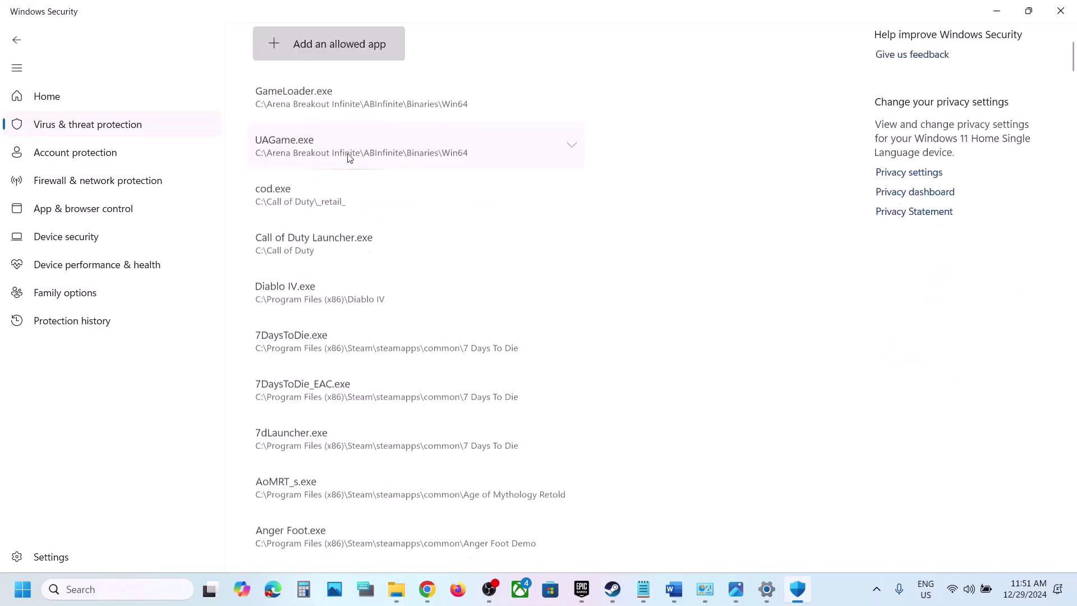
click(335, 49)
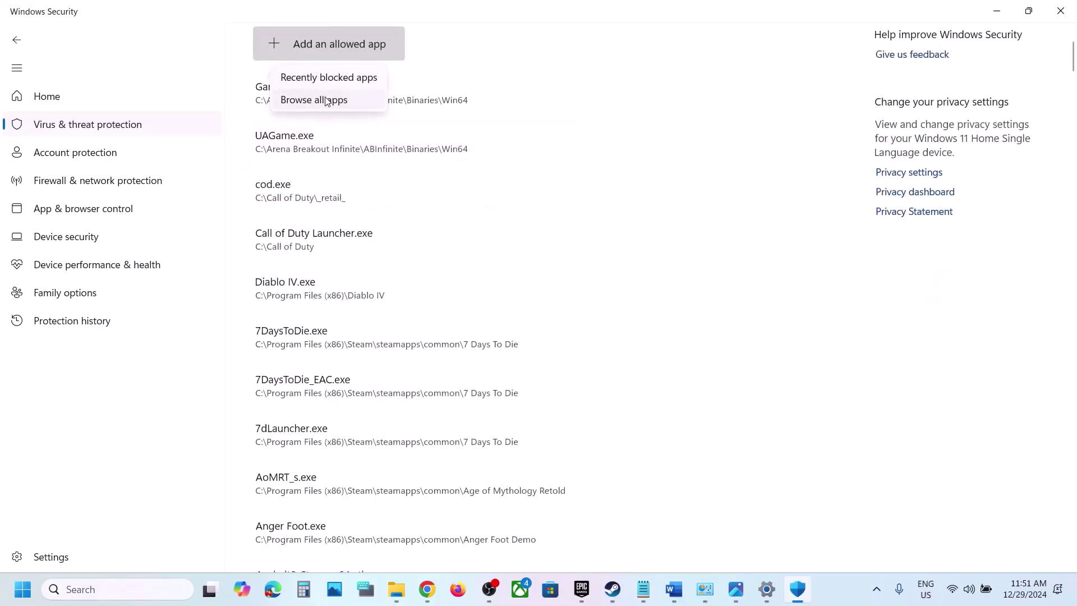
click(329, 100)
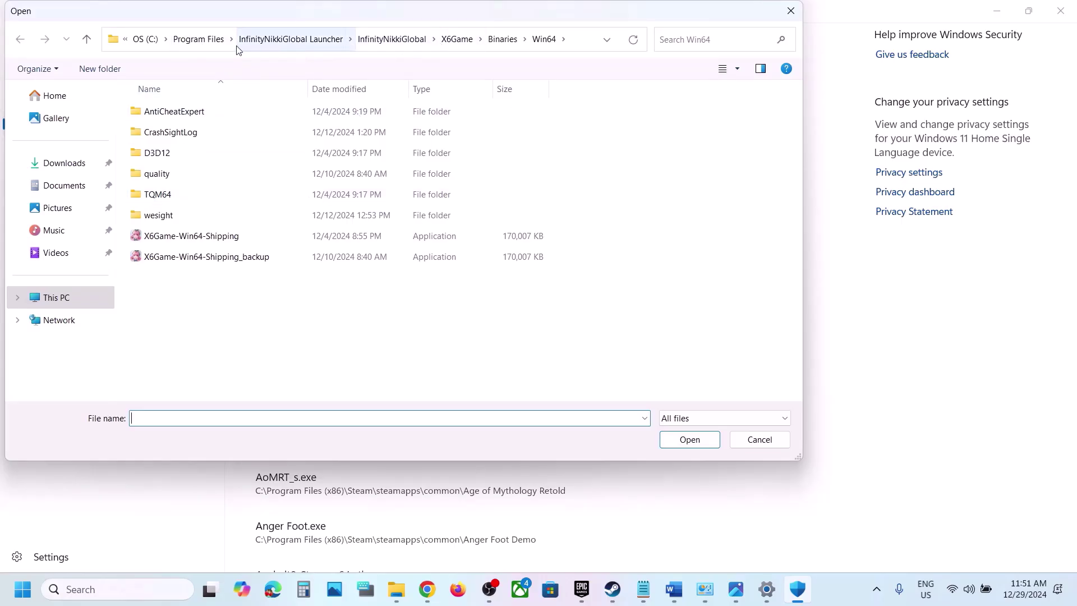
click(210, 46)
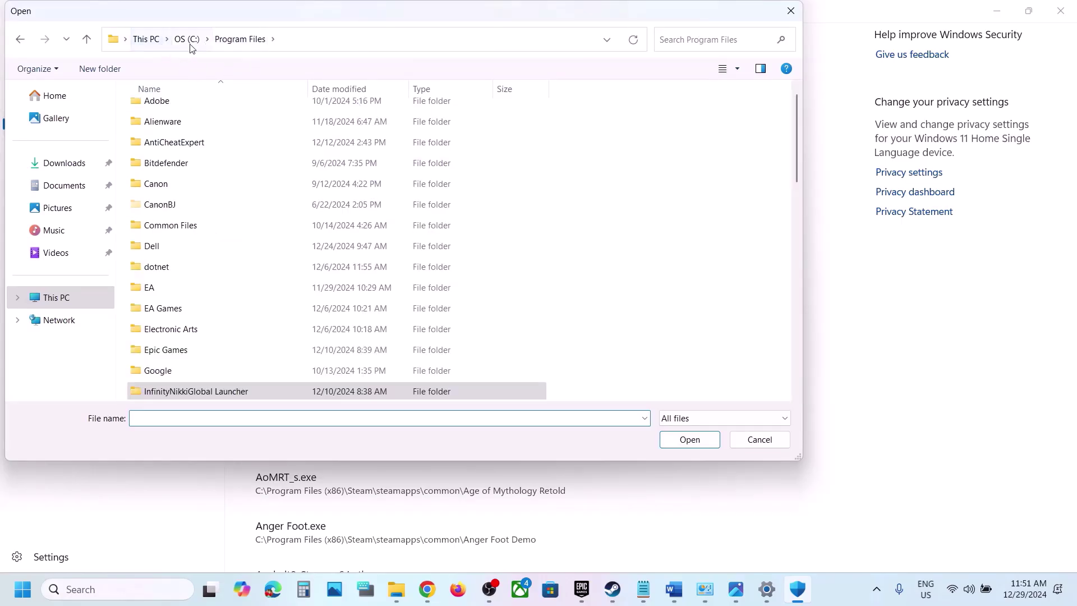
click(191, 46)
click(214, 251)
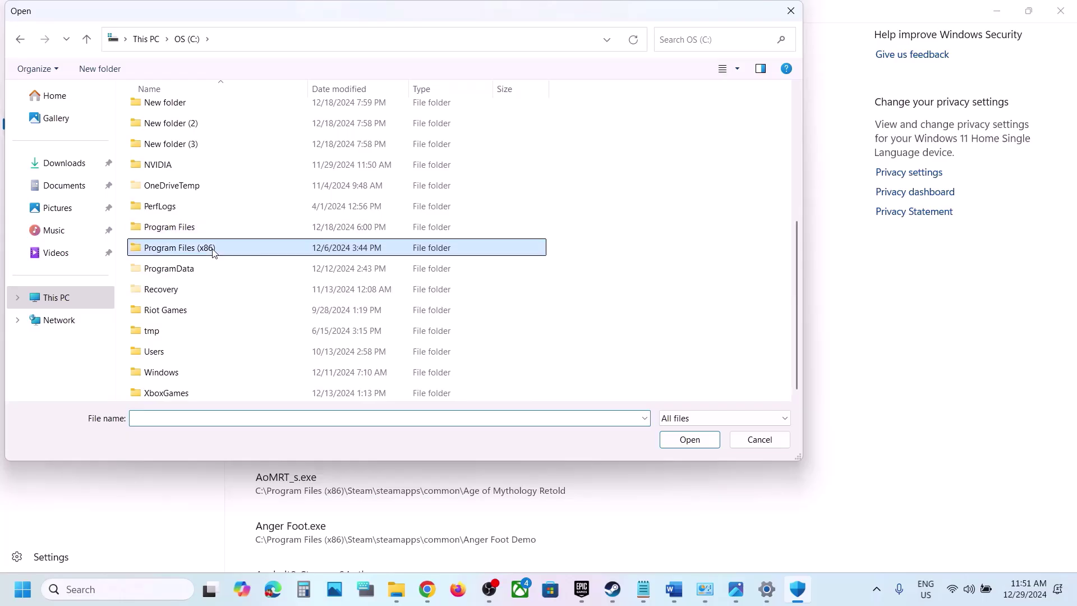
double_click(214, 251)
click(166, 351)
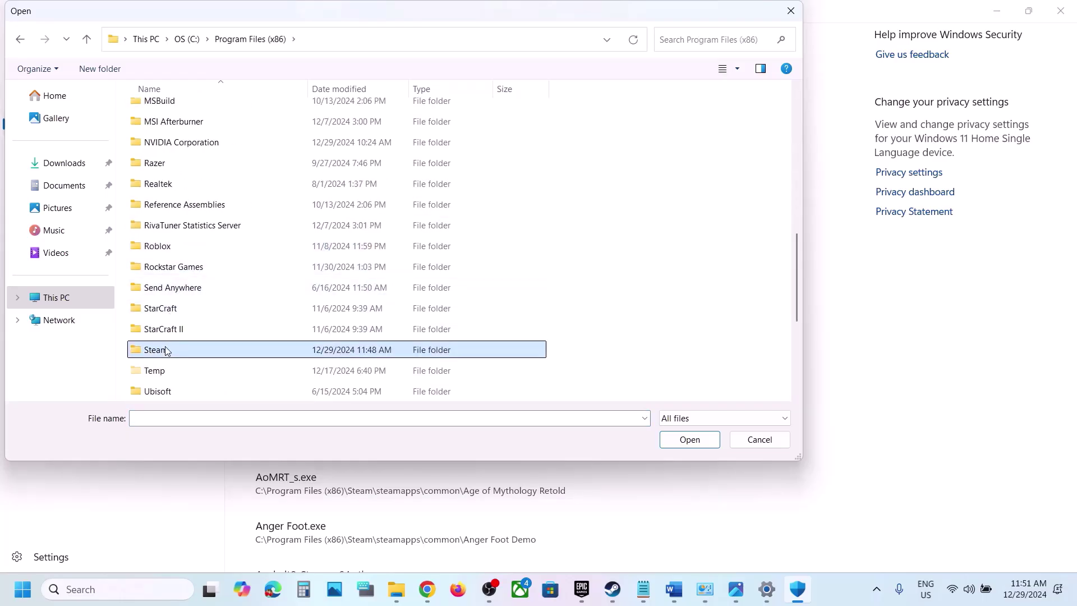
double_click(166, 351)
- Add the hotwheels application from steamapps\common\HOT WHEELS UNLEASHED to the allowed apps
double_click(177, 182)
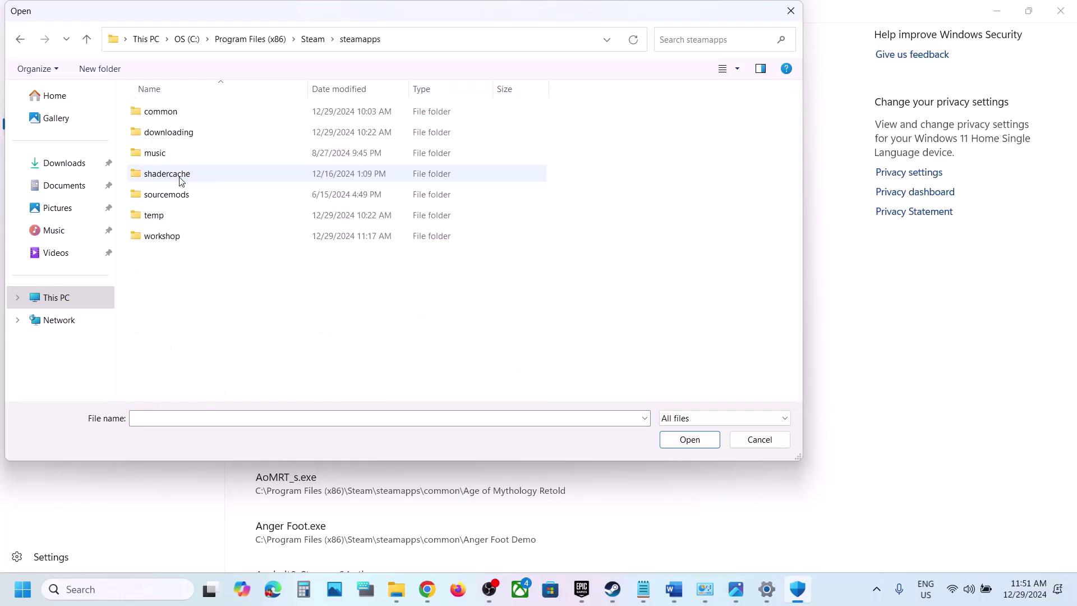
click(168, 114)
double_click(168, 114)
click(185, 130)
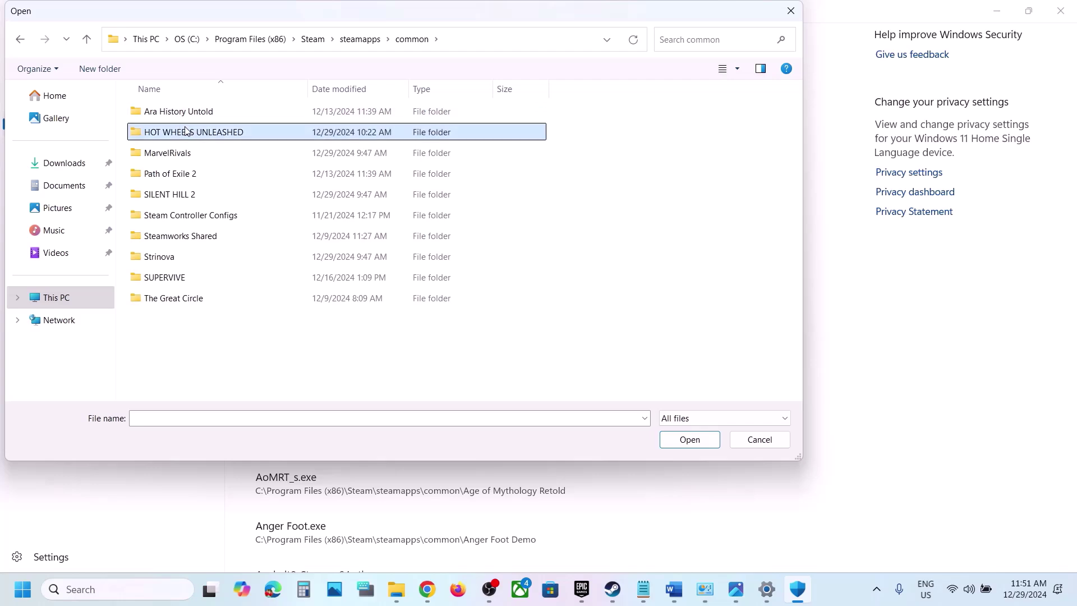
double_click(185, 130)
click(181, 157)
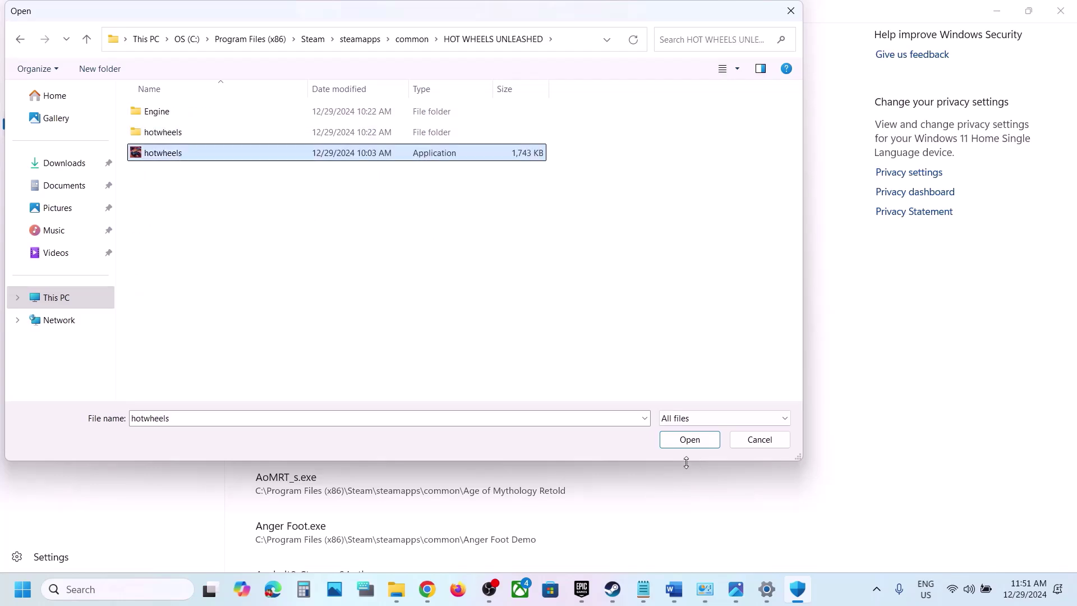
click(690, 439)
- Add hotwheels-Win64-Shipping from the game's hotwheels\Binaries\Win64 folder as another allowed app
click(328, 42)
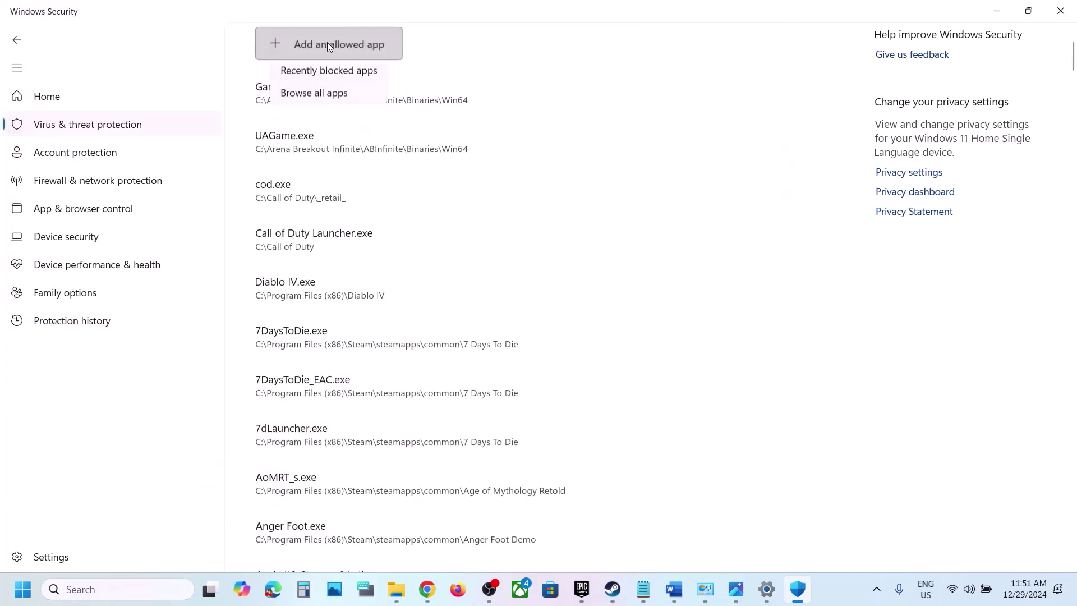
click(342, 97)
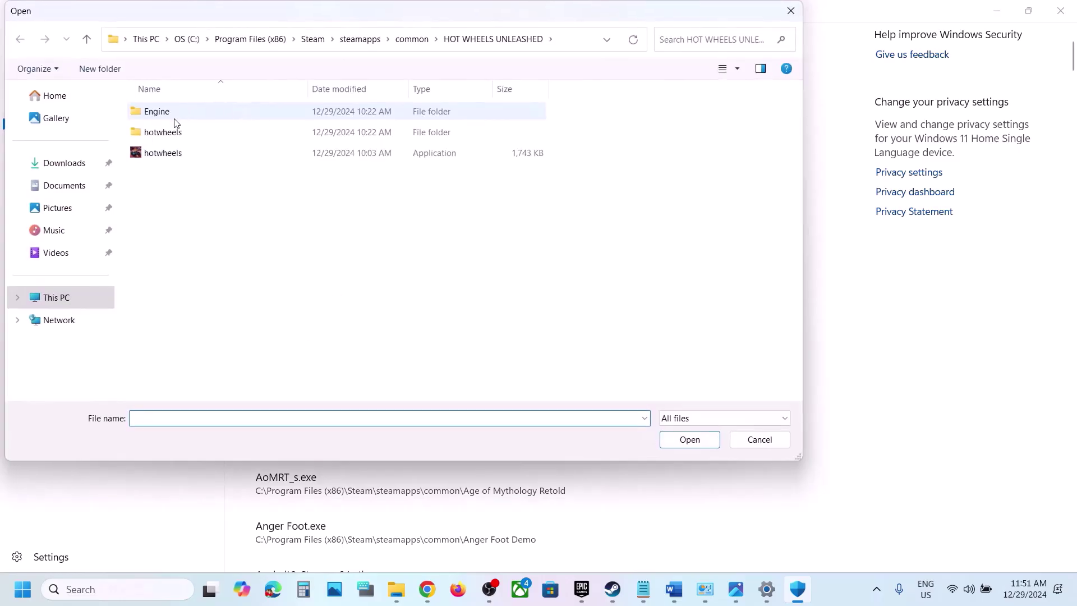
double_click(162, 133)
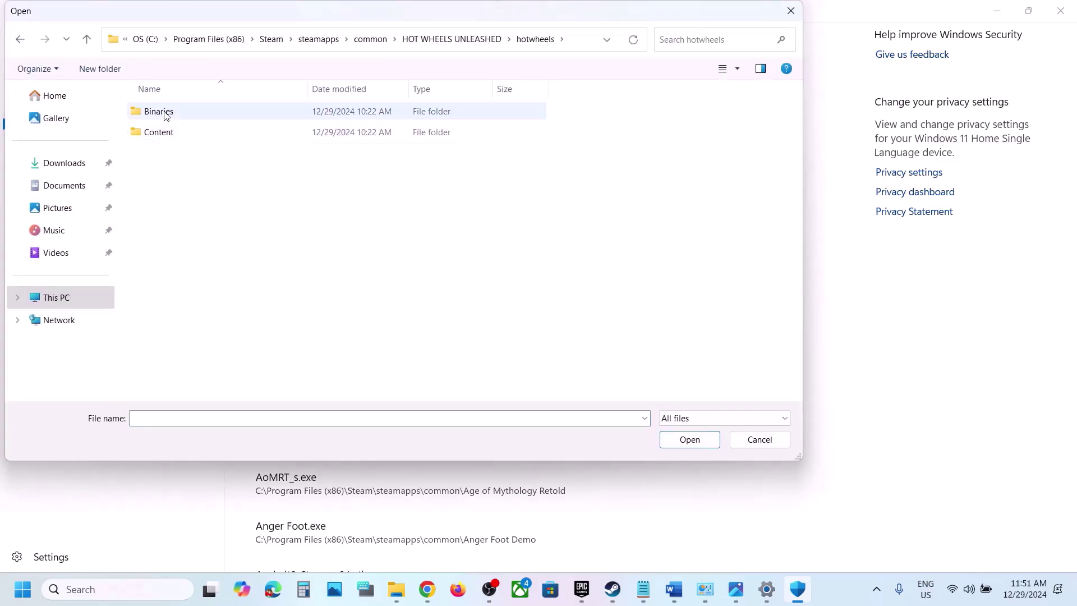
double_click(164, 114)
double_click(164, 112)
click(209, 115)
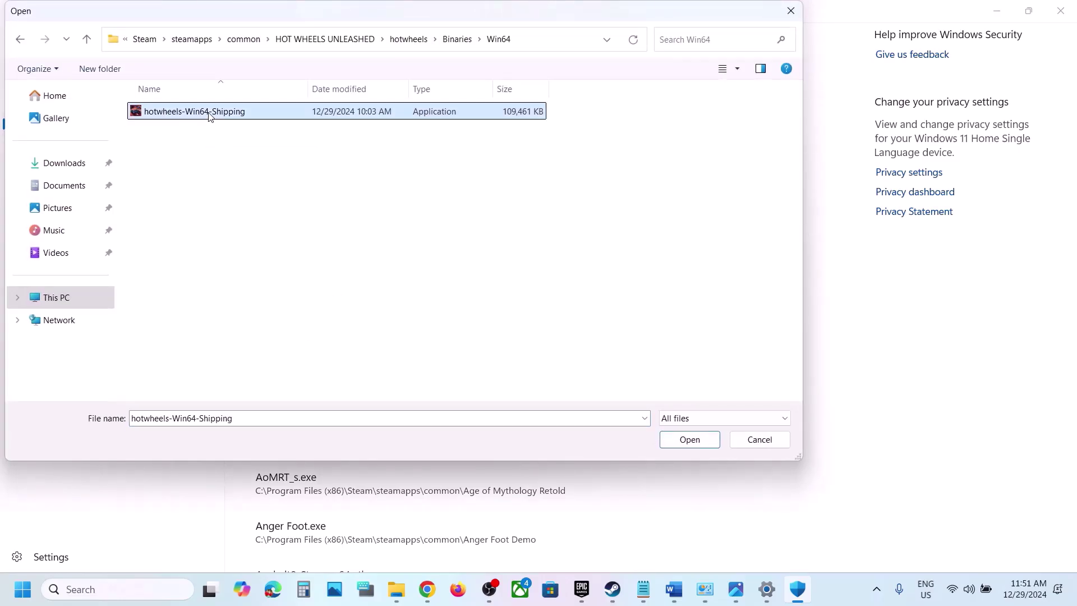
click(662, 444)
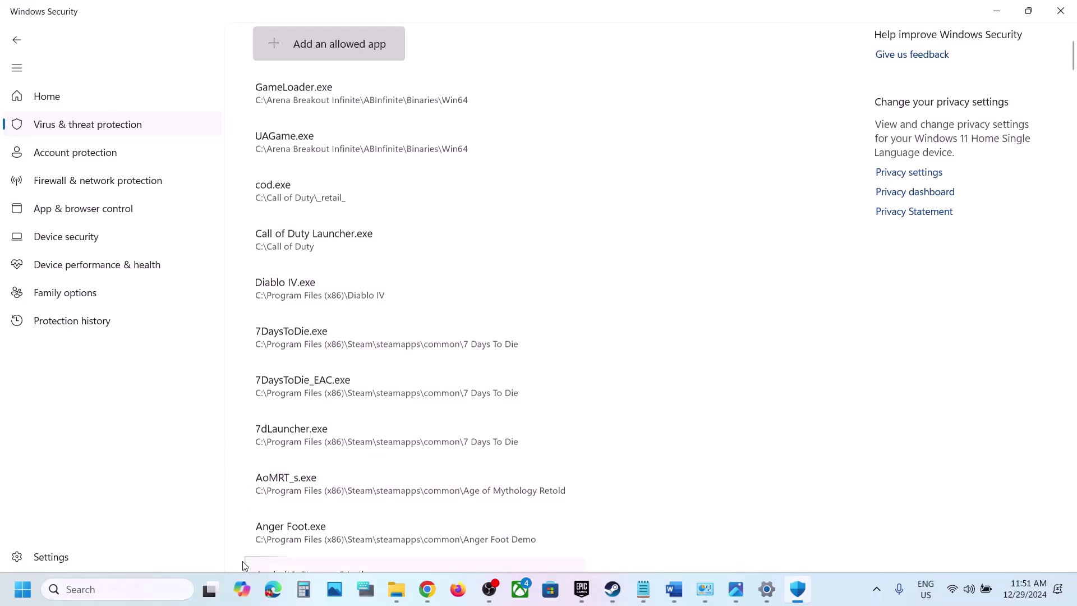
- Open Control Panel and bring up the list of apps allowed through Windows Defender Firewall
click(85, 589)
text(control)
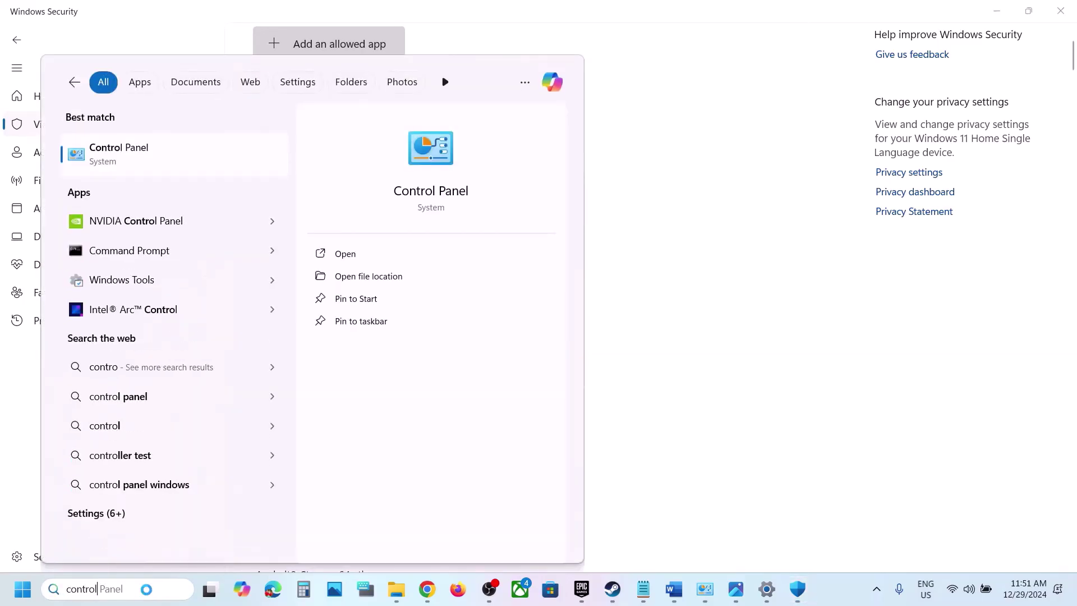
key(Return)
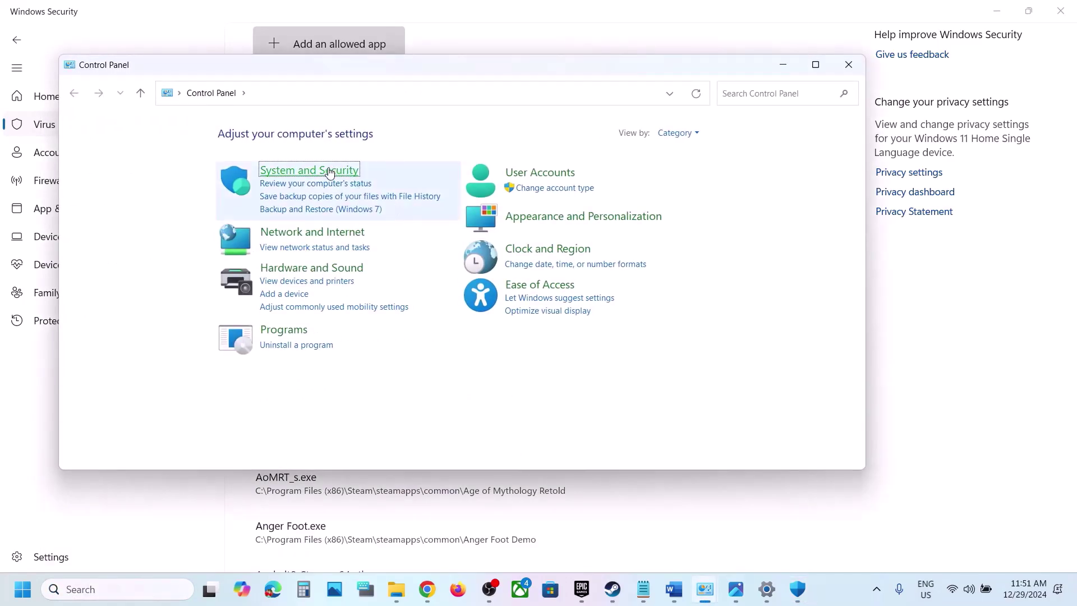
click(330, 171)
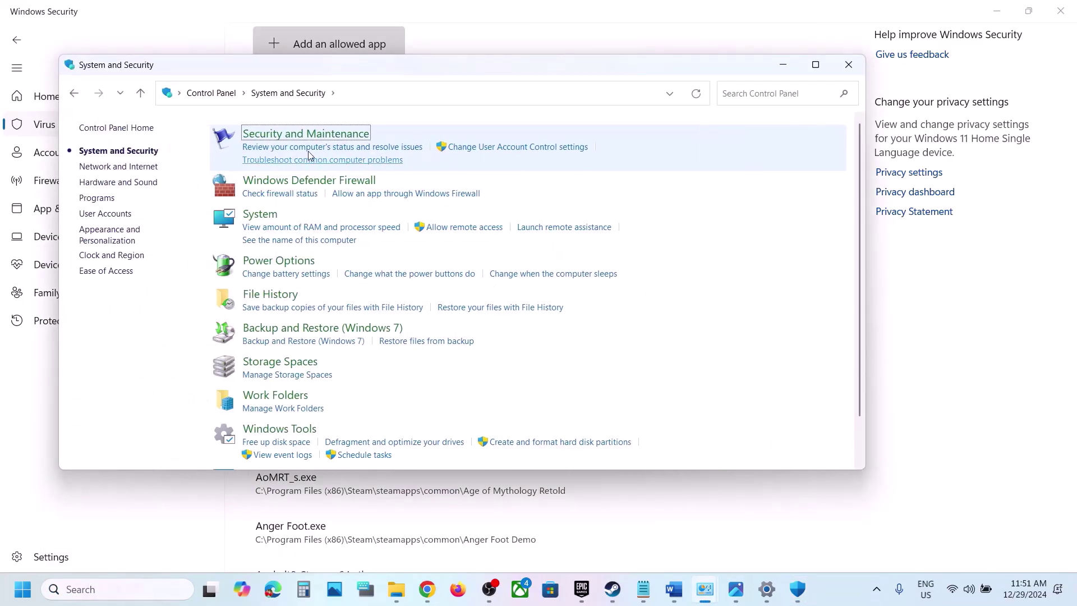
click(299, 182)
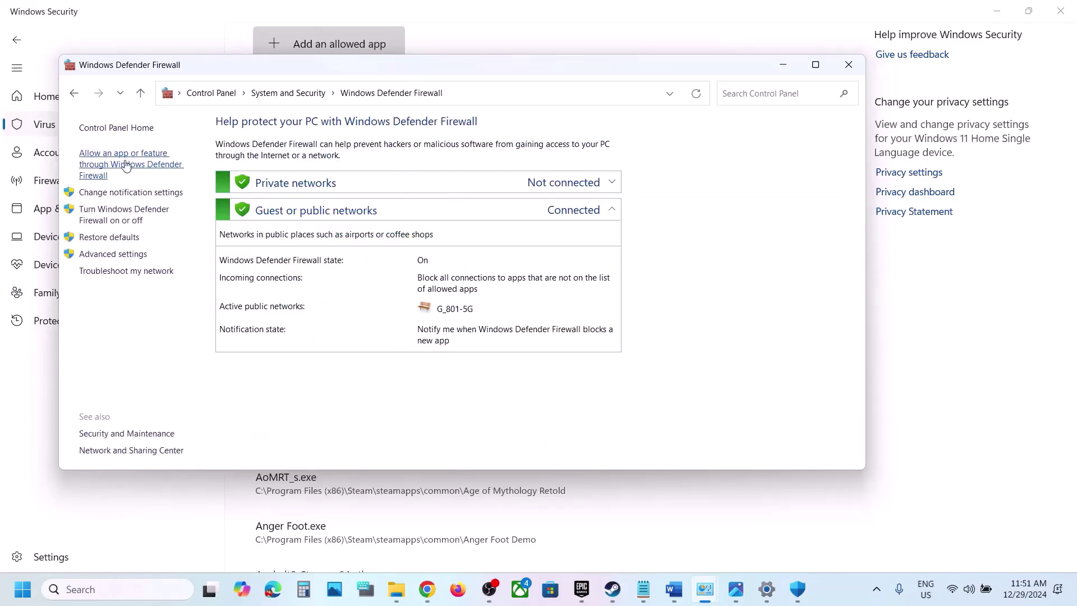
click(126, 165)
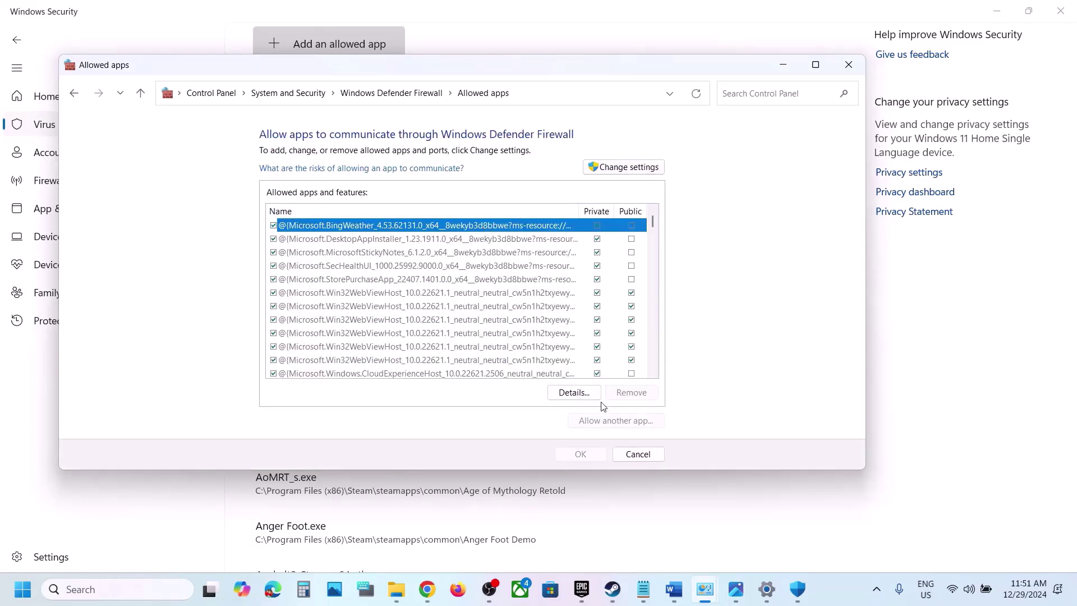
- Unlock the allowed apps settings, start adding another app, and browse to the root of the C: drive
click(619, 168)
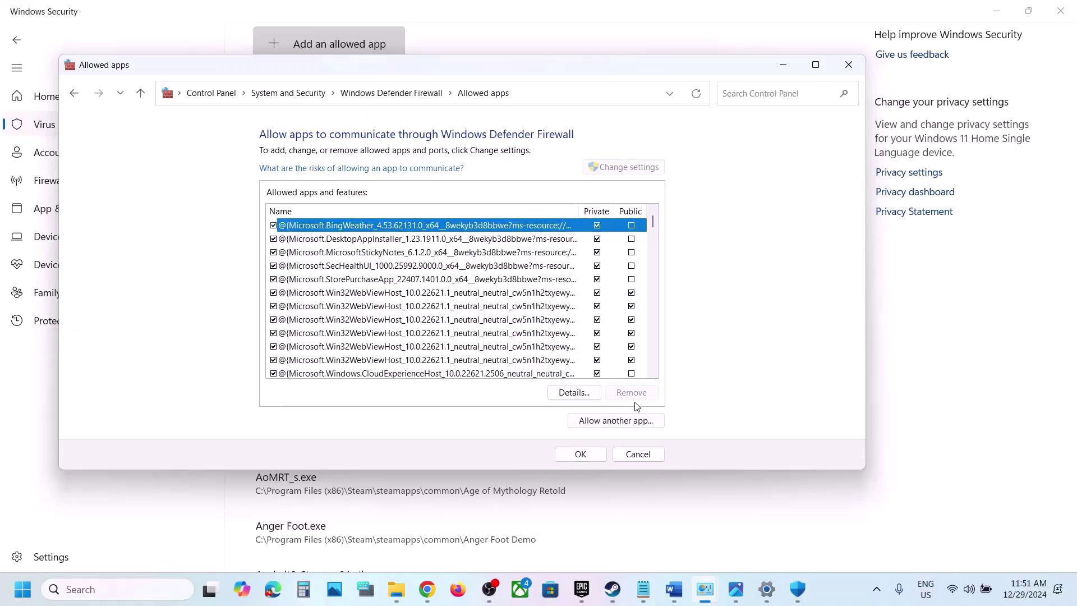
click(616, 422)
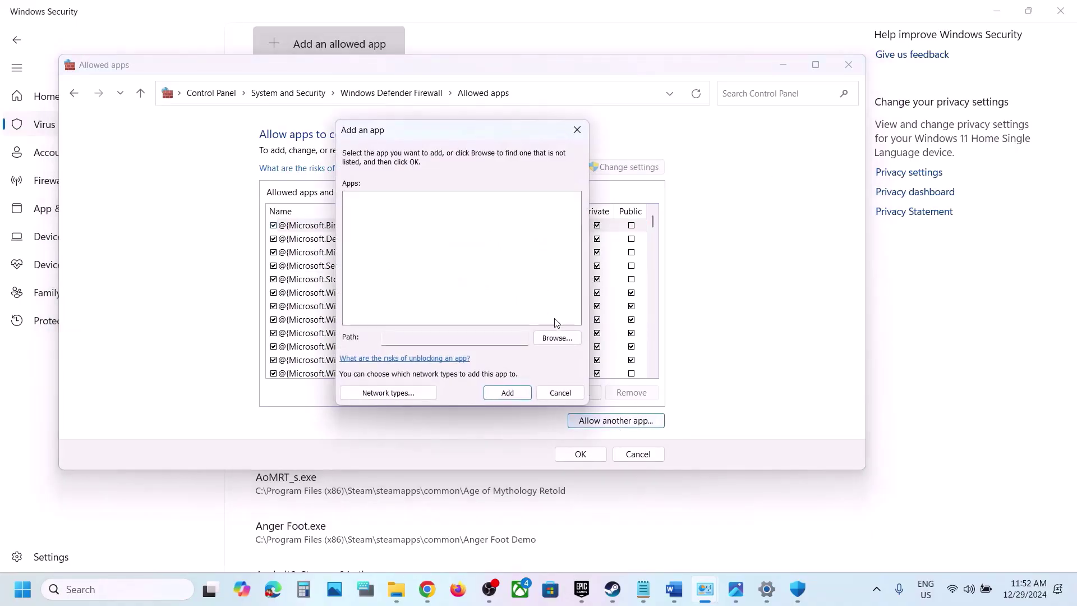
click(552, 338)
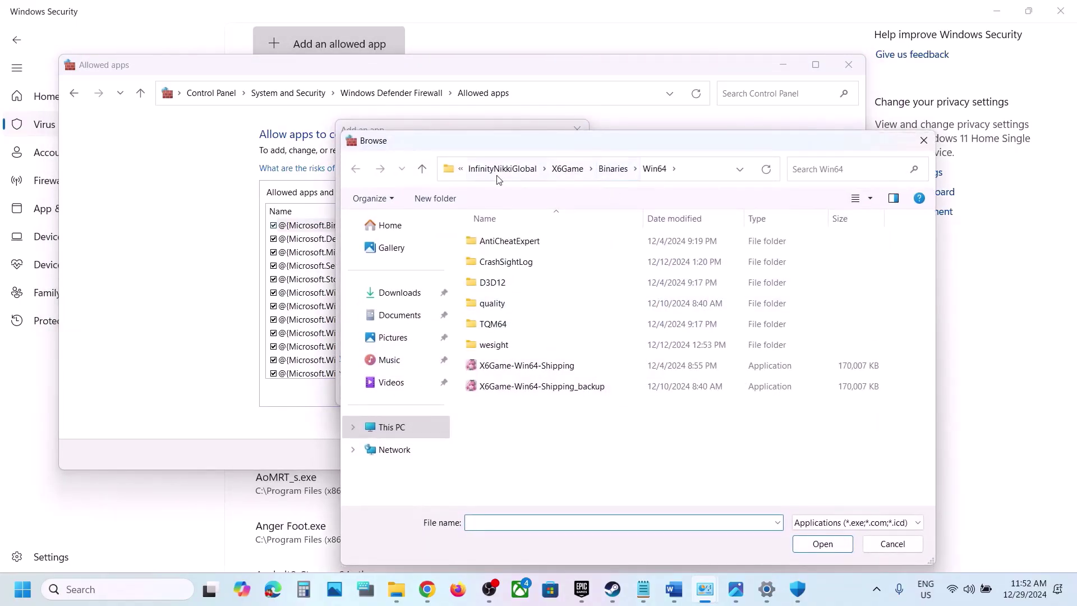
click(483, 176)
click(523, 176)
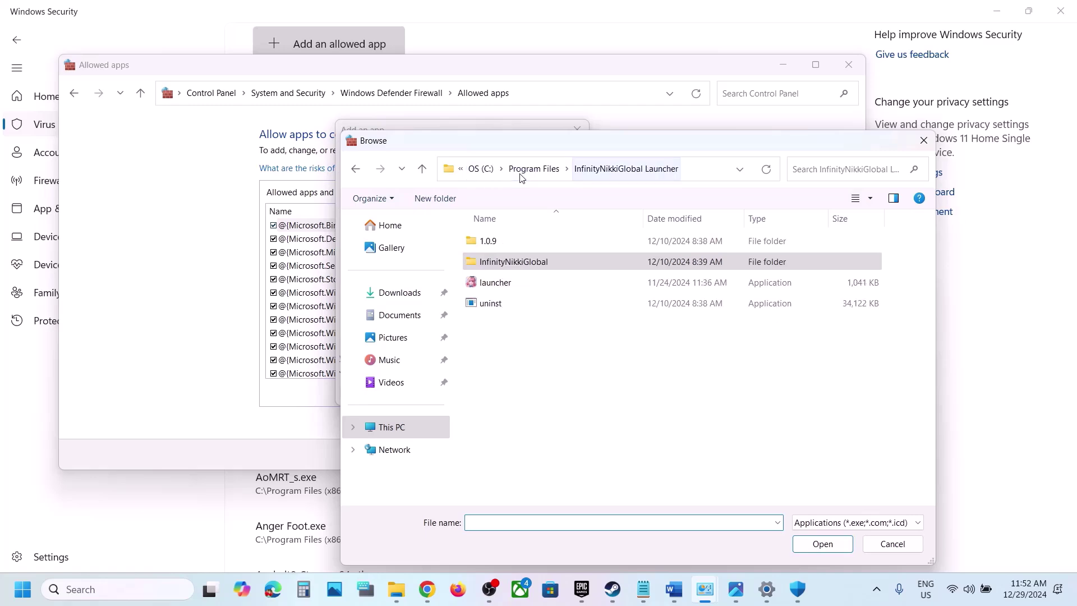
click(527, 175)
scroll(529, 336, down, 3)
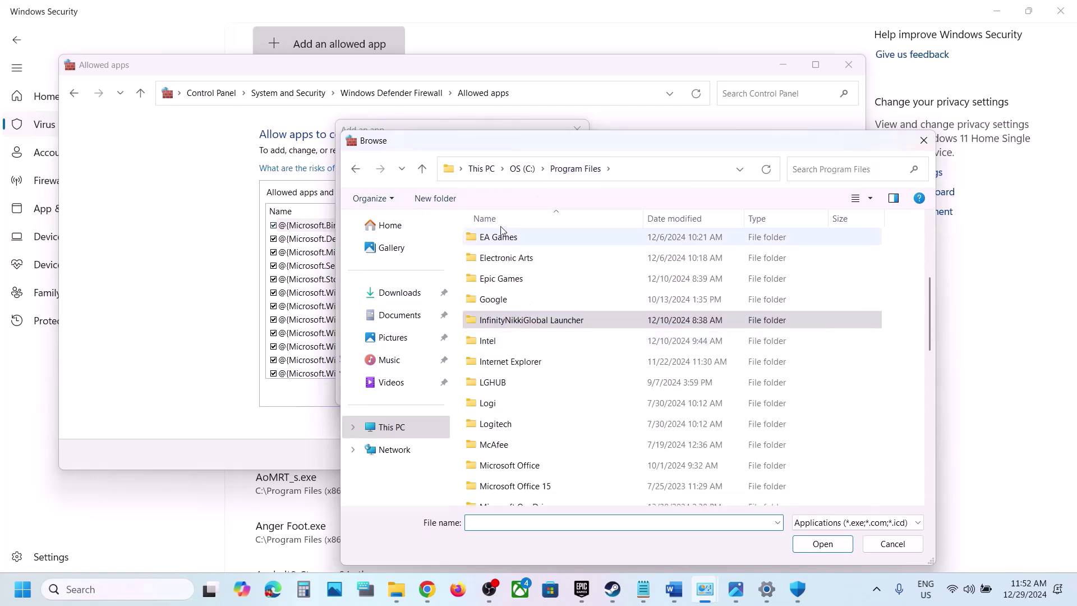
click(515, 178)
- Browse to the HOT WHEELS UNLEASHED folder under Program Files (x86)\Steam\steamapps\common
scroll(540, 365, down, 2)
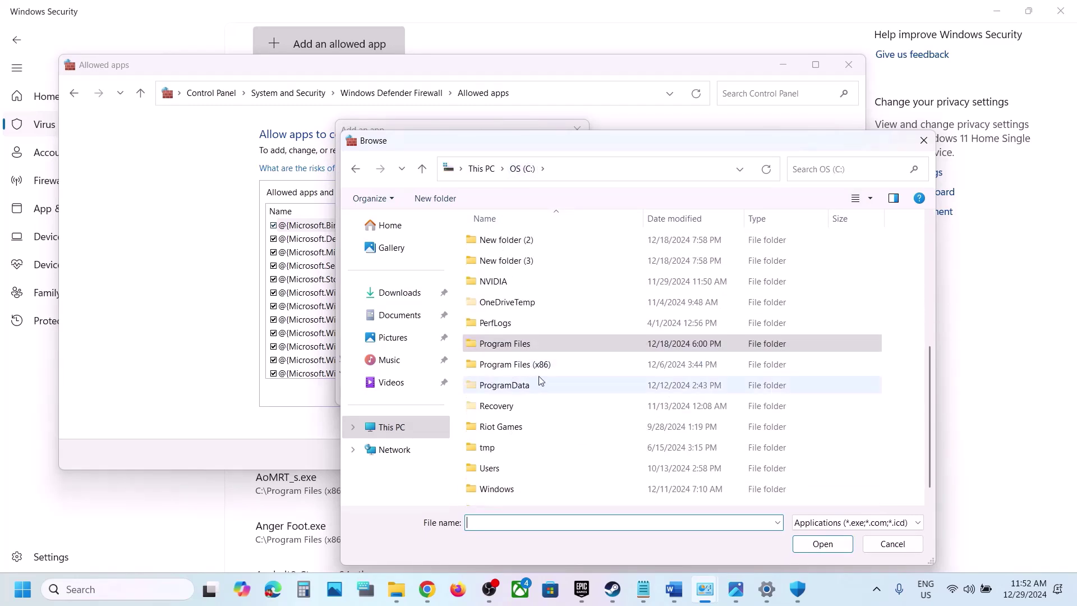
double_click(540, 364)
scroll(540, 365, down, 2)
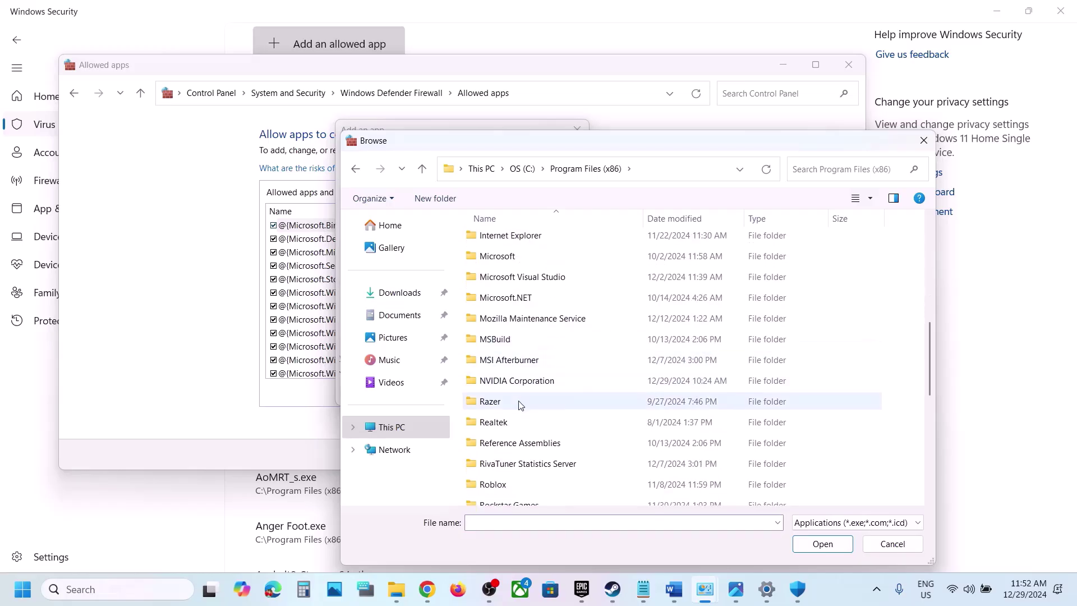
scroll(505, 420, down, 2)
scroll(507, 438, down, 3)
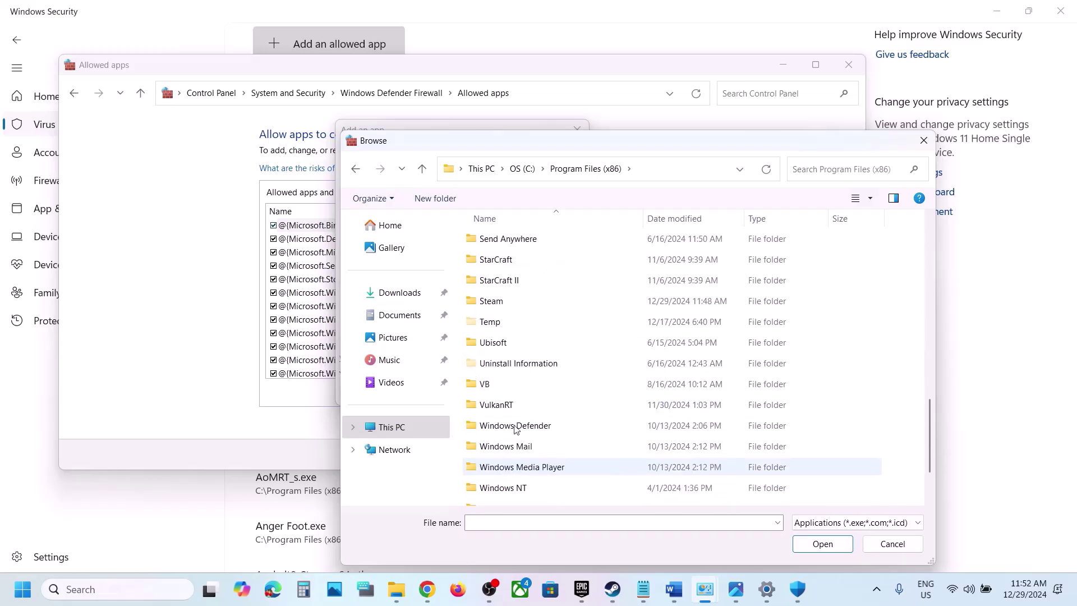
double_click(501, 312)
scroll(505, 393, down, 1)
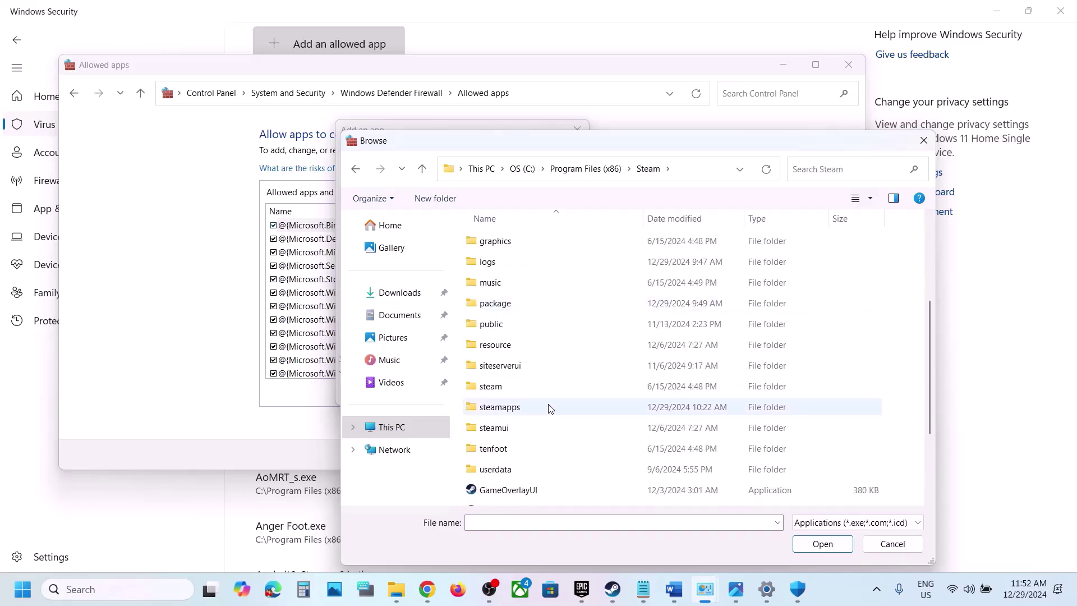
double_click(507, 409)
double_click(527, 242)
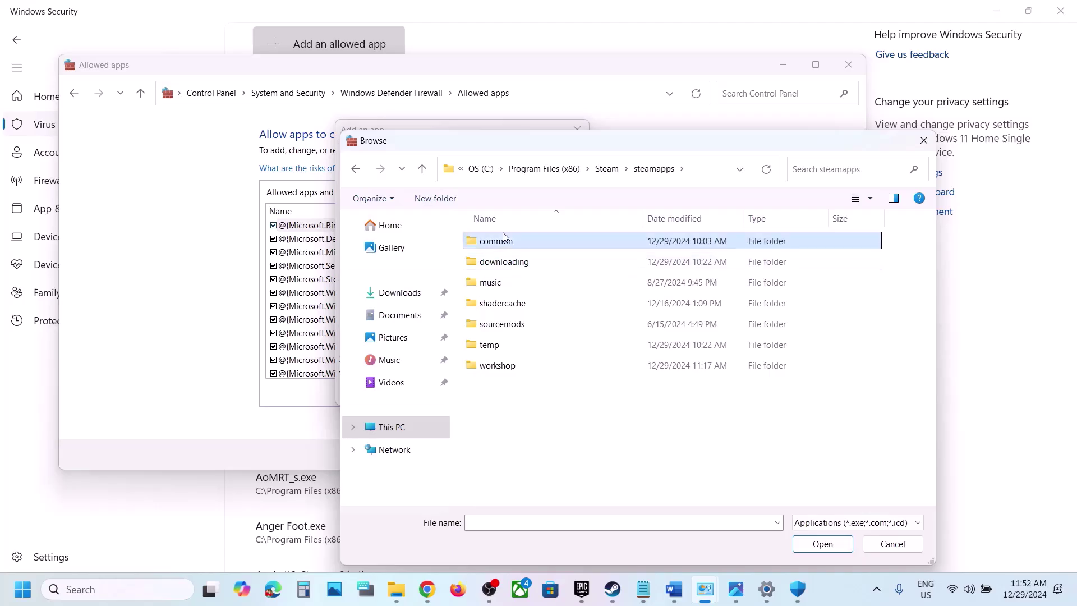
double_click(513, 262)
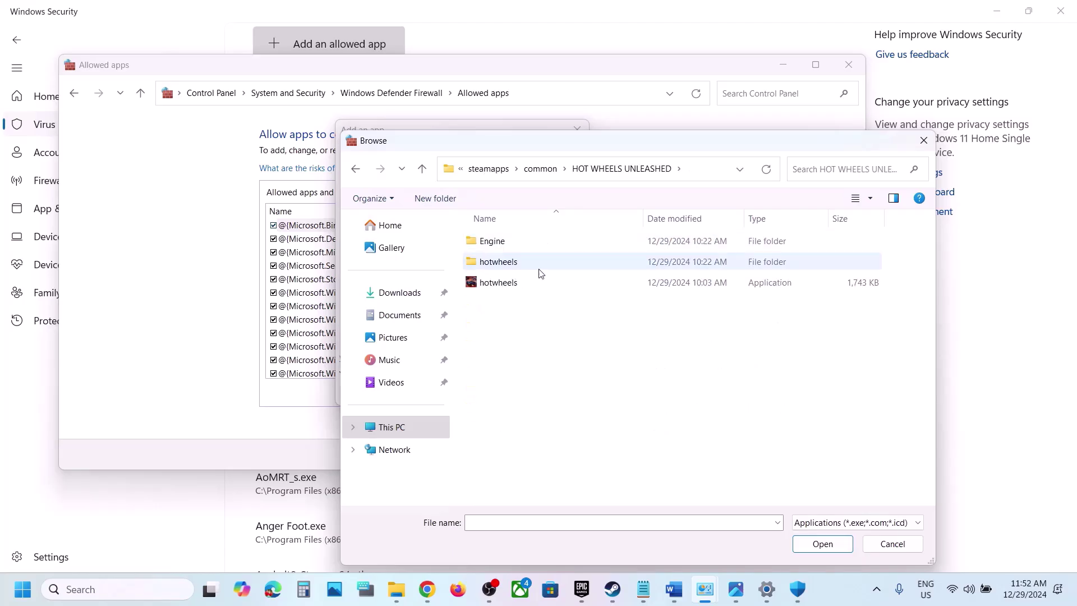
- Try to add the hotwheels application from the game folder to the firewall's allowed apps
click(505, 283)
click(835, 549)
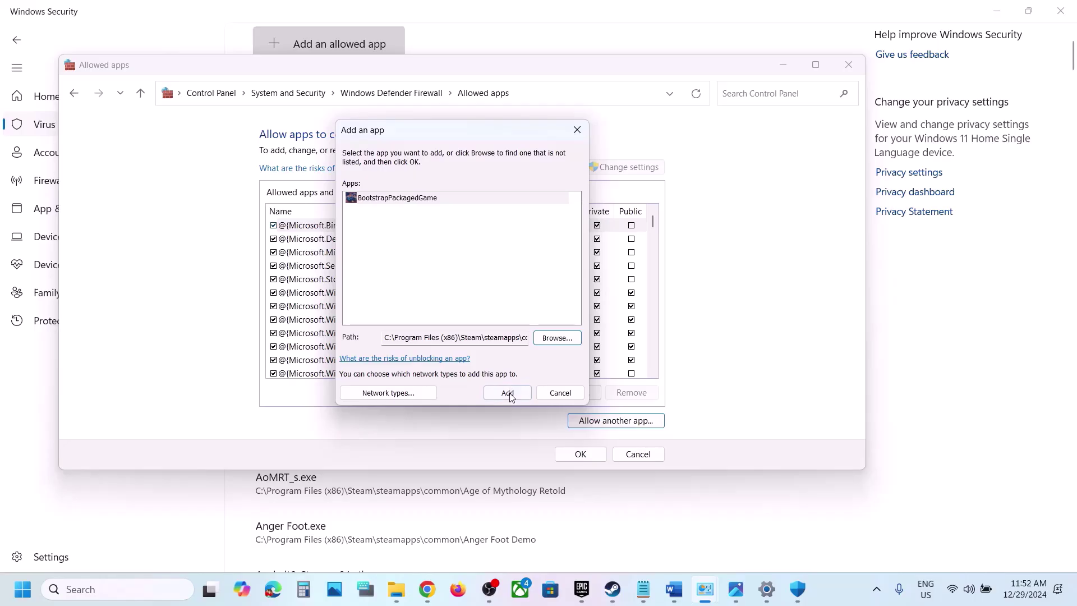
click(509, 394)
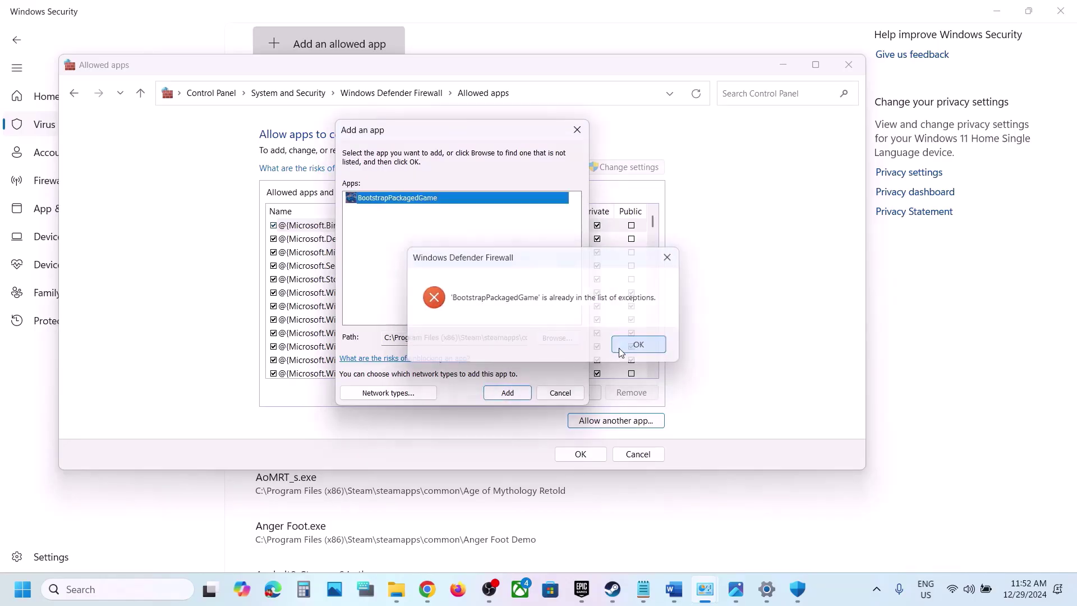
click(622, 351)
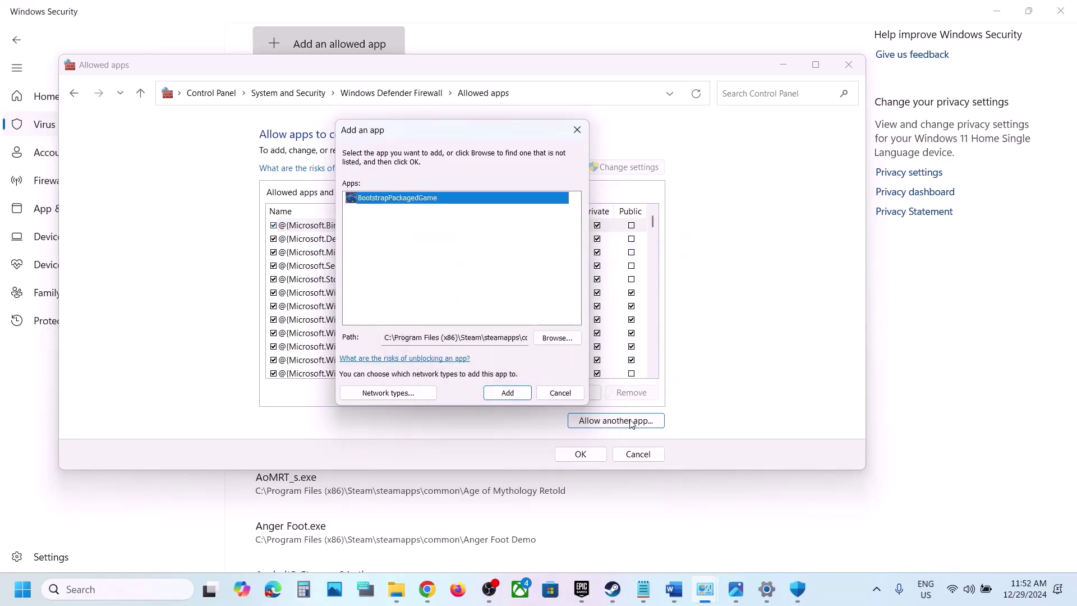
- Add hotwheels-Win64-Shipping from the game's hotwheels\Binaries\Win64 folder to the firewall's allowed apps
click(557, 338)
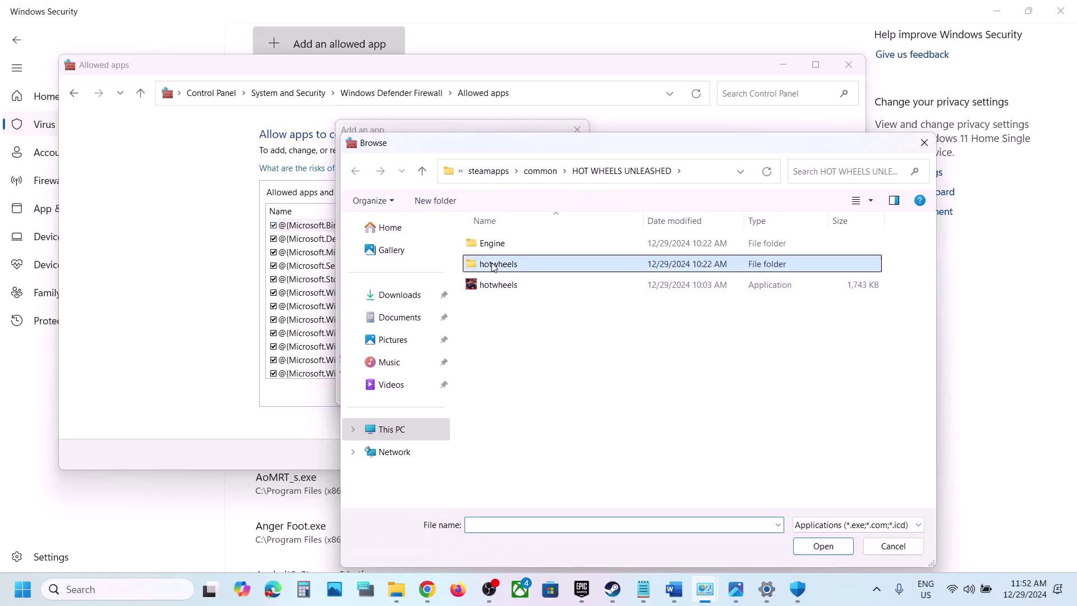
double_click(496, 262)
double_click(496, 247)
double_click(496, 247)
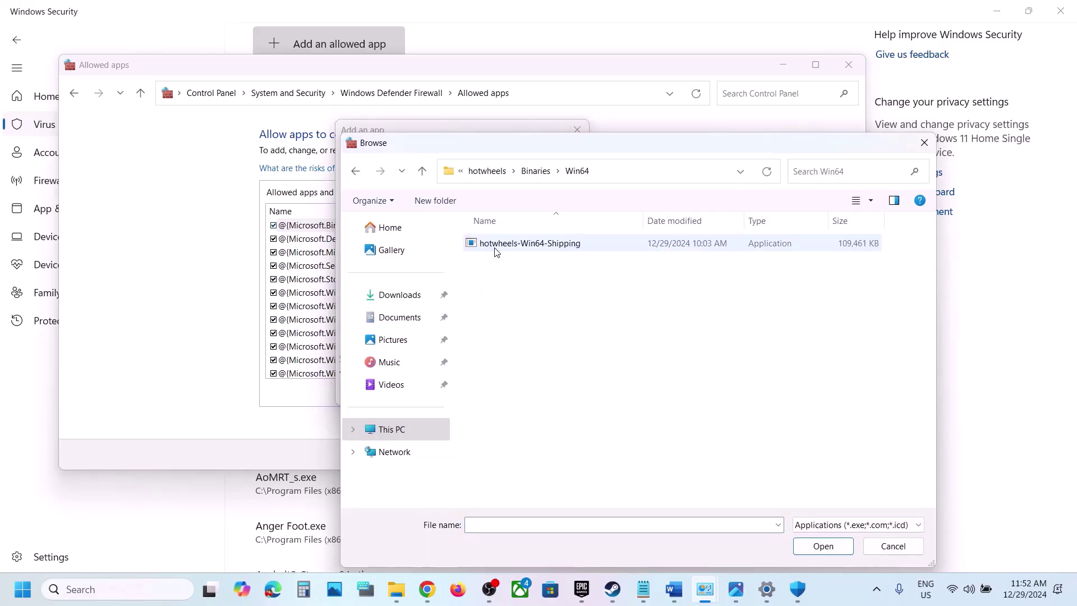
click(527, 253)
click(820, 548)
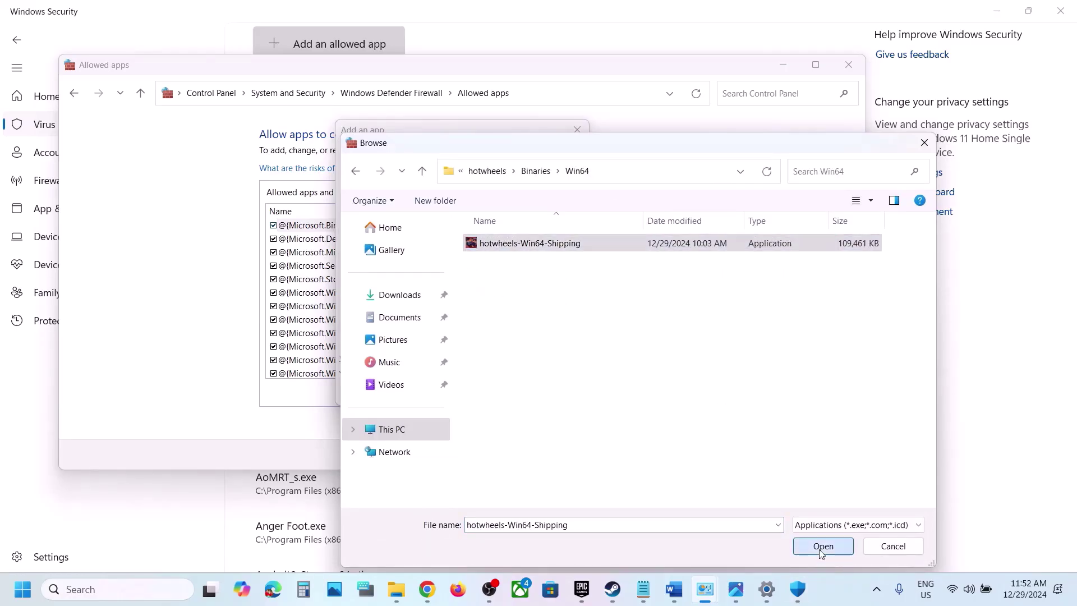
click(492, 392)
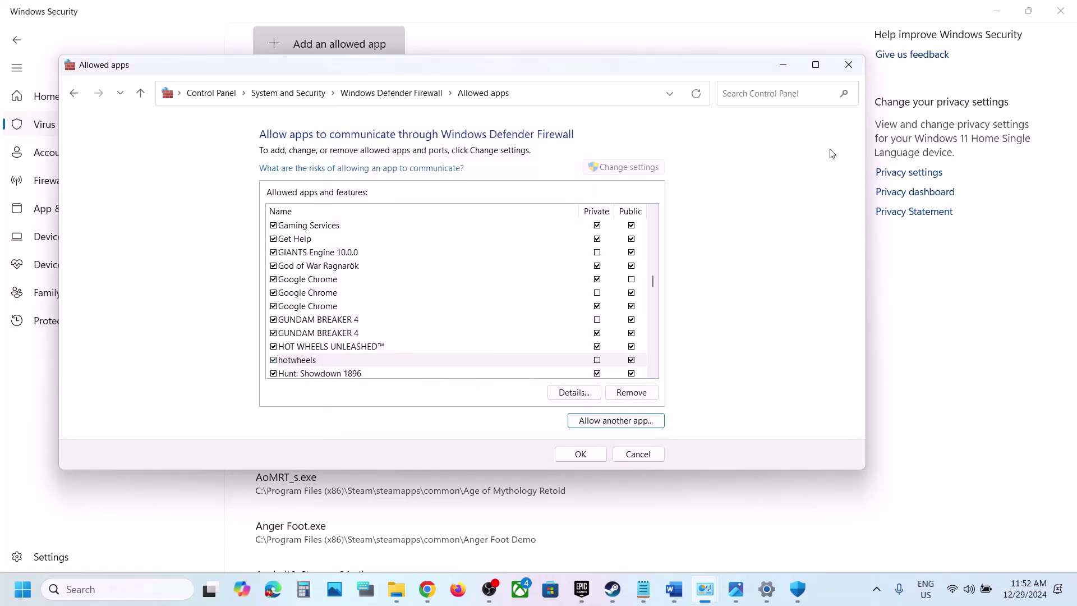
- Close the firewall's allowed apps, Windows Security and Settings windows
click(849, 65)
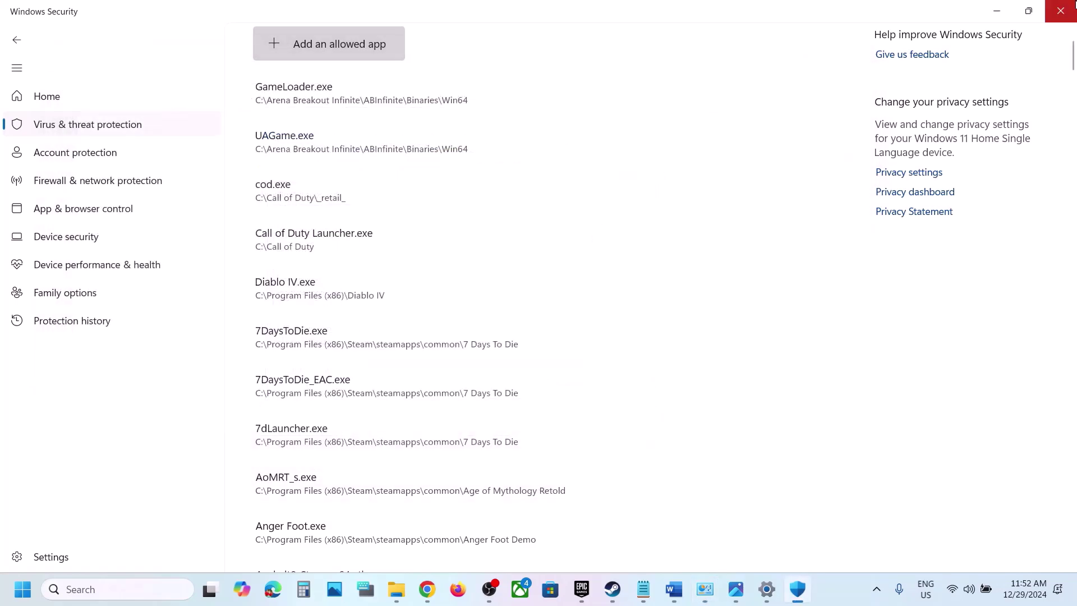
click(1062, 11)
click(1070, 11)
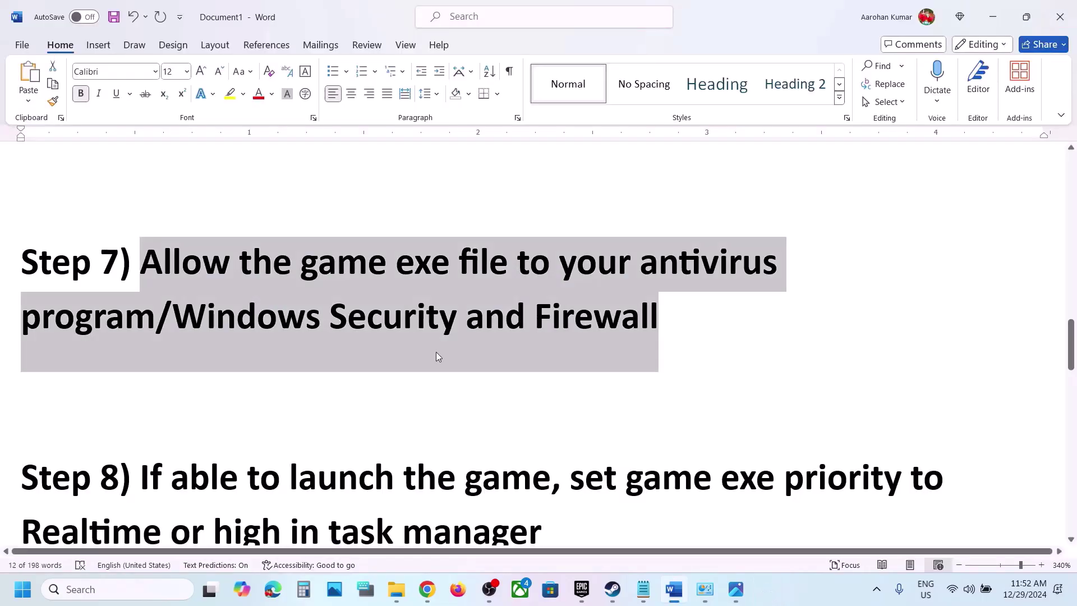
- Highlight the Step 8 instruction about setting the game exe priority in the Word document
scroll(433, 356, down, 3)
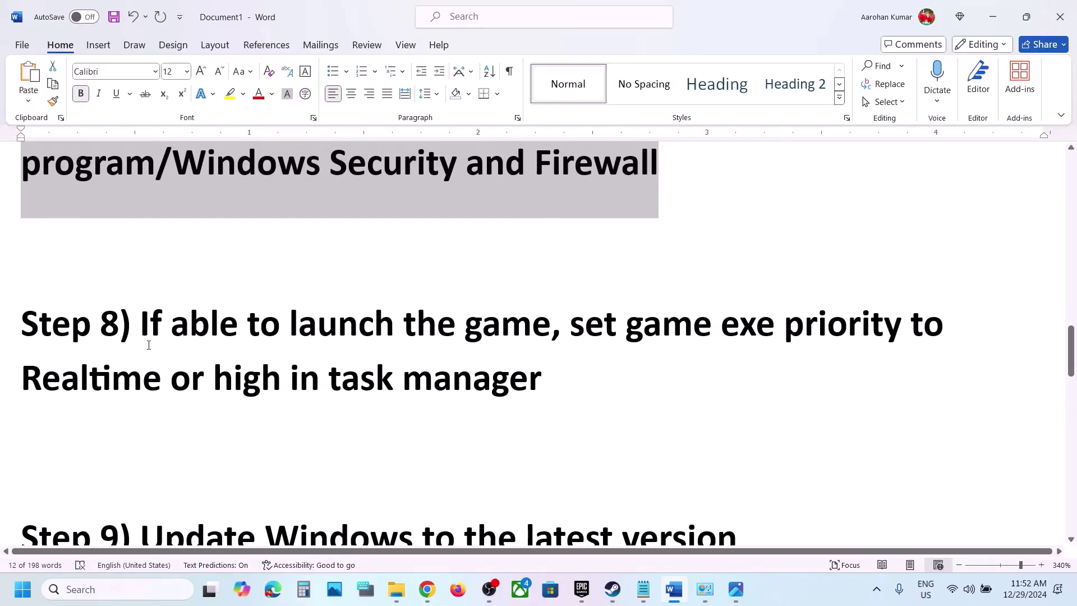
mouse_move(147, 339)
mouse_down()
mouse_move(642, 363)
mouse_move(863, 330)
mouse_move(288, 390)
mouse_move(170, 390)
mouse_move(536, 390)
mouse_move(251, 391)
mouse_move(150, 332)
mouse_up()
click(535, 390)
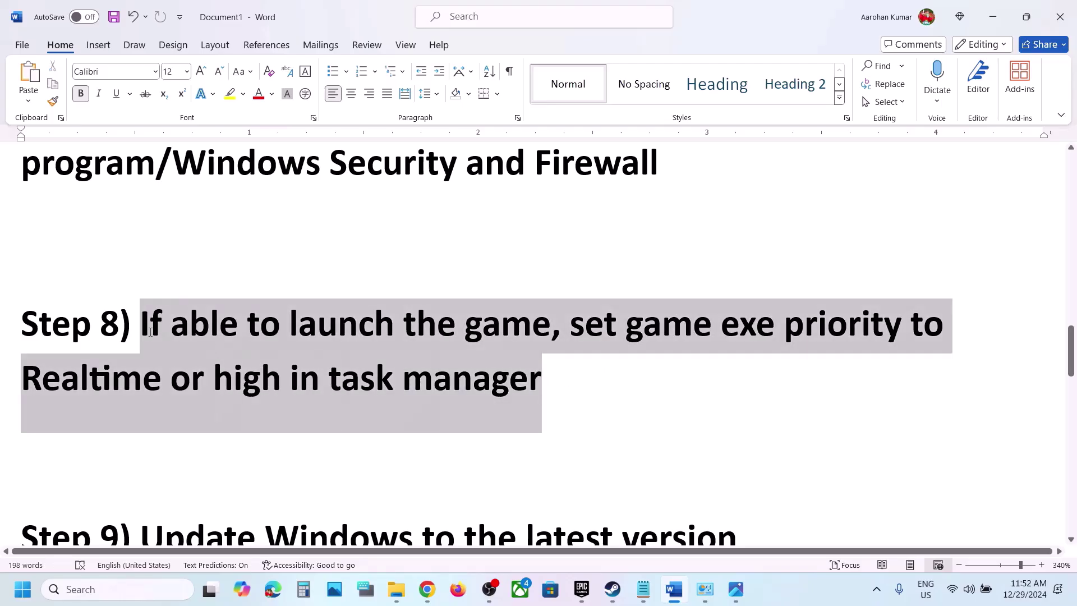
- Switch to Steam and launch HOT WHEELS UNLEASHED, accepting the controller notice
click(613, 589)
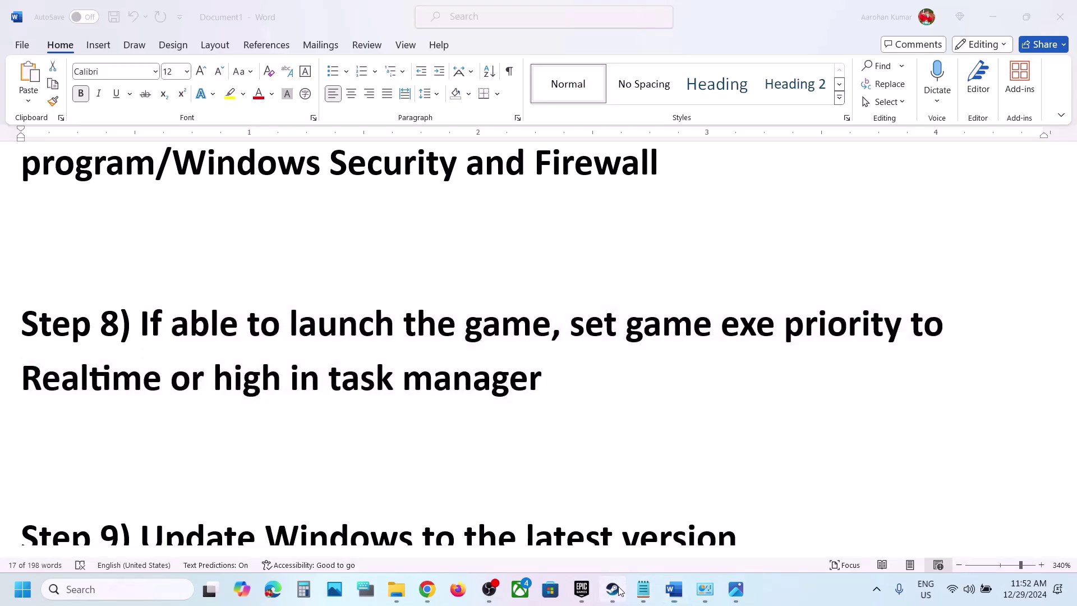
click(252, 304)
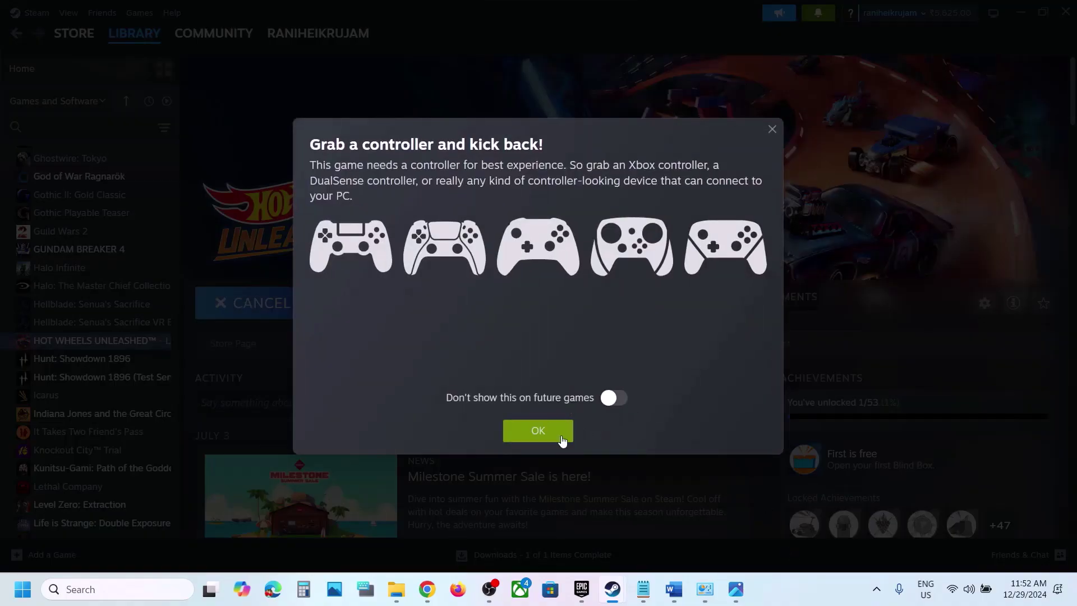
click(562, 440)
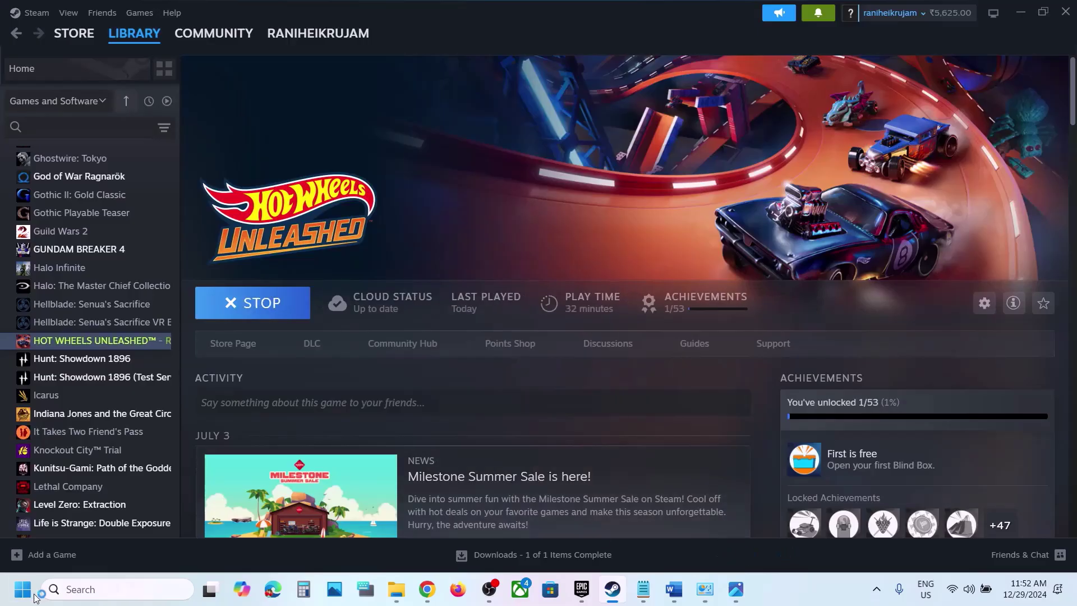
- Open Task Manager and show the running hotwheels app's process in the detailed process list
right_click(25, 597)
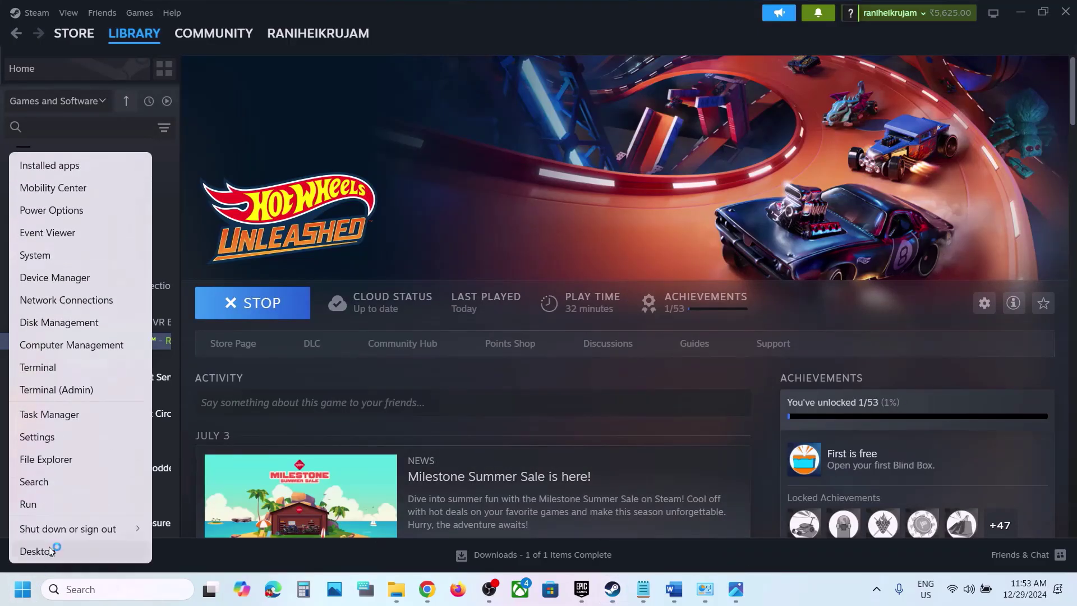
click(76, 415)
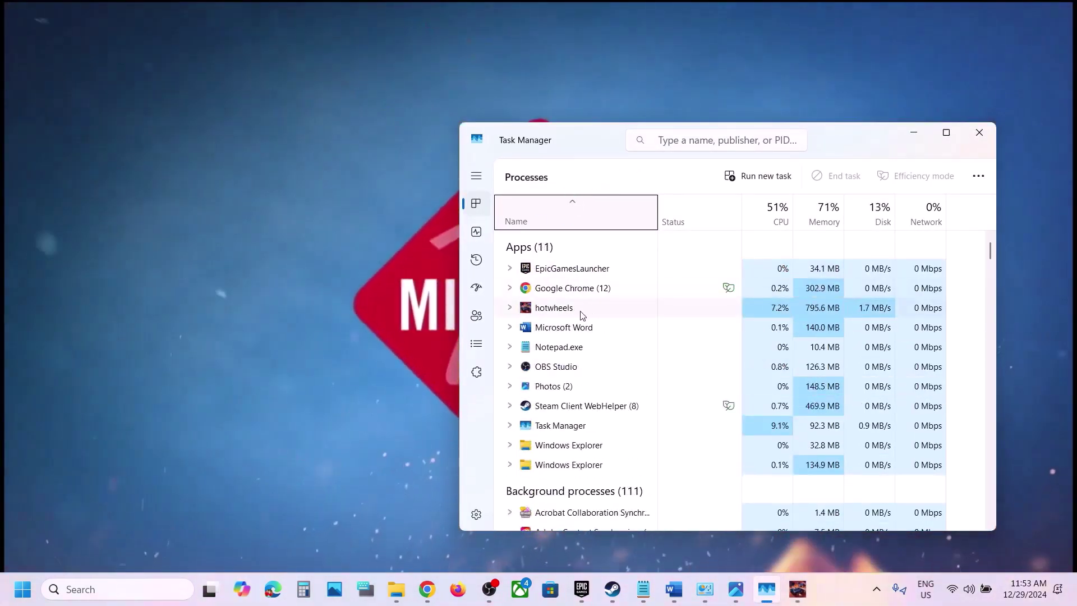
click(570, 315)
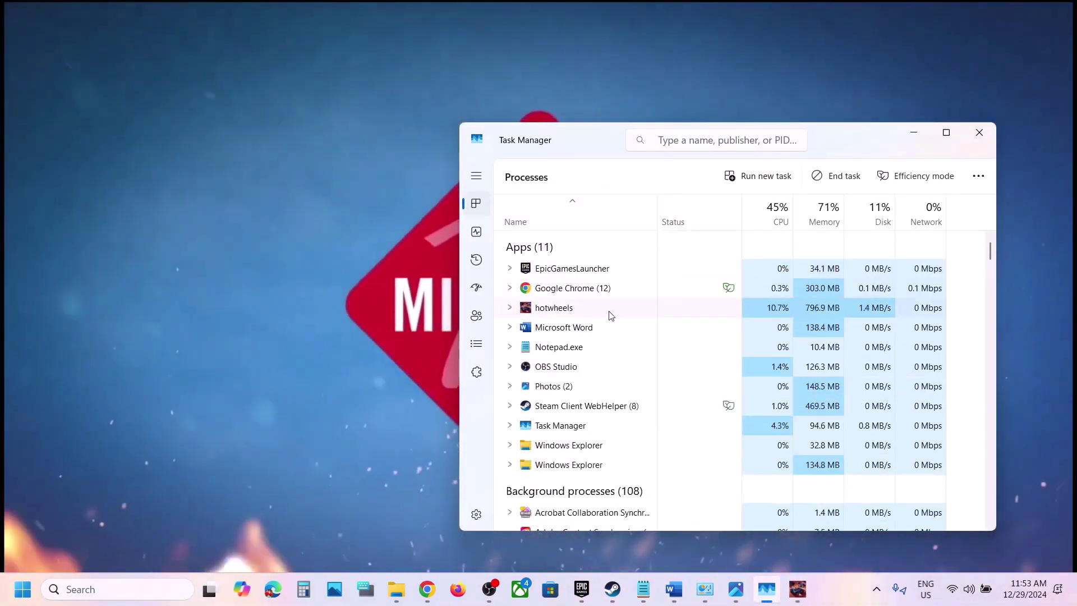
right_click(578, 313)
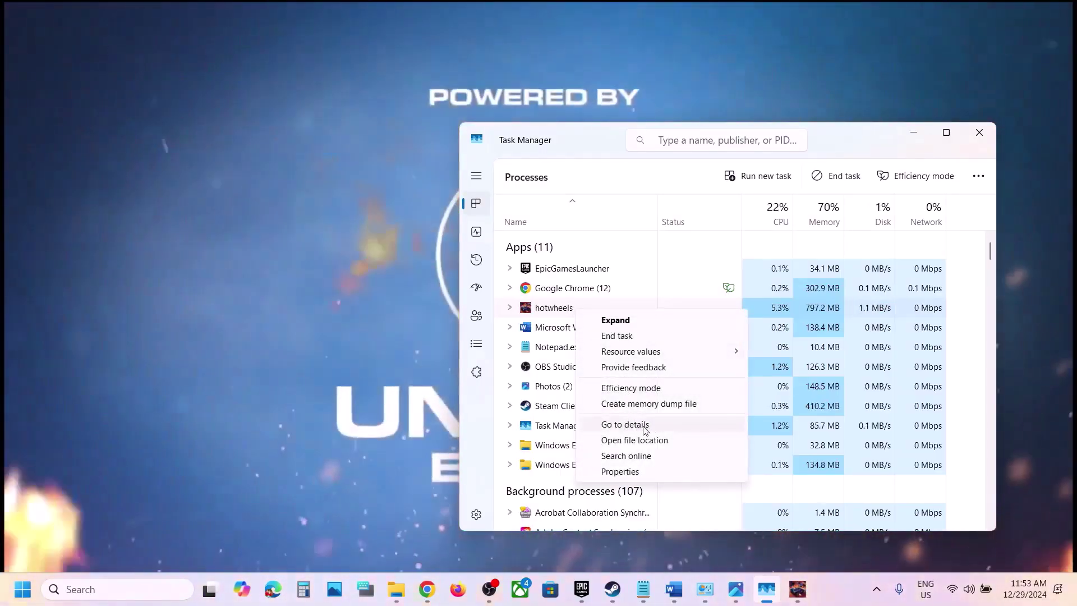
click(626, 425)
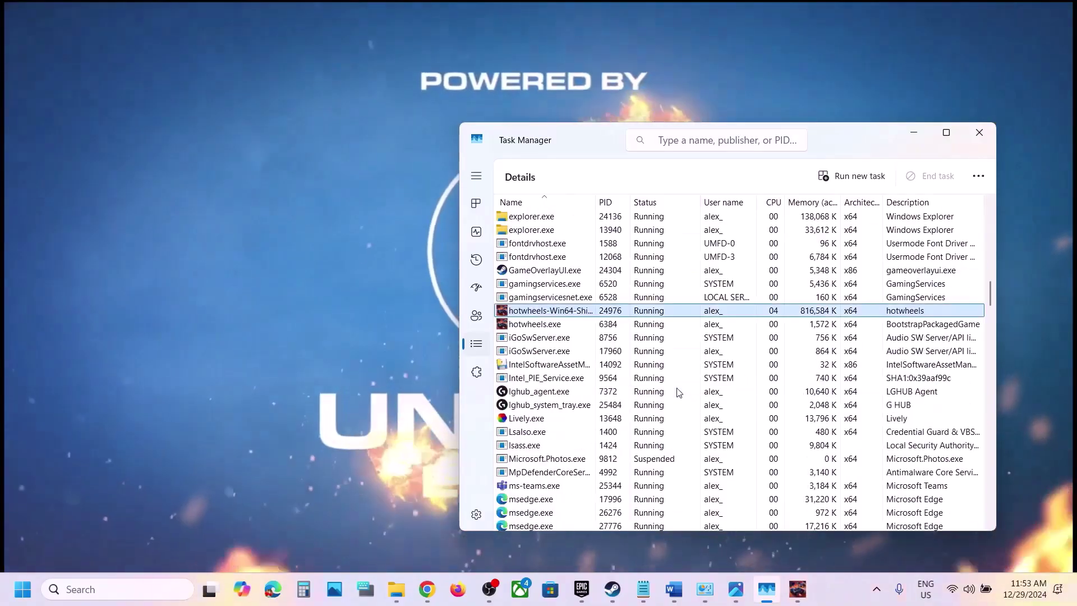
- Set the priority of the hotwheels-Win64-Shipping.exe process to Realtime and confirm the change
right_click(548, 315)
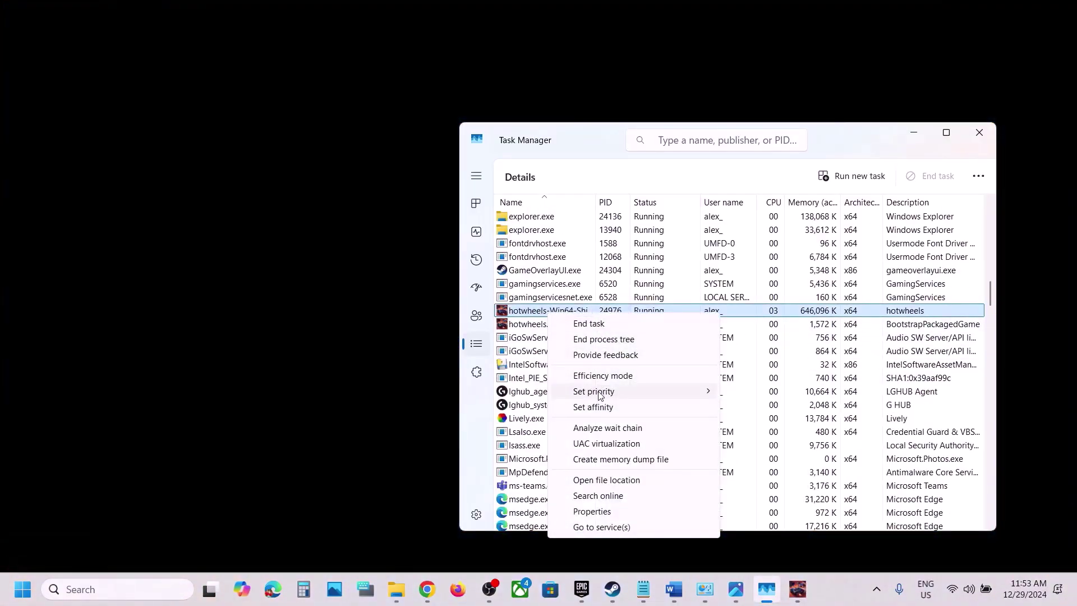
mouse_move(599, 396)
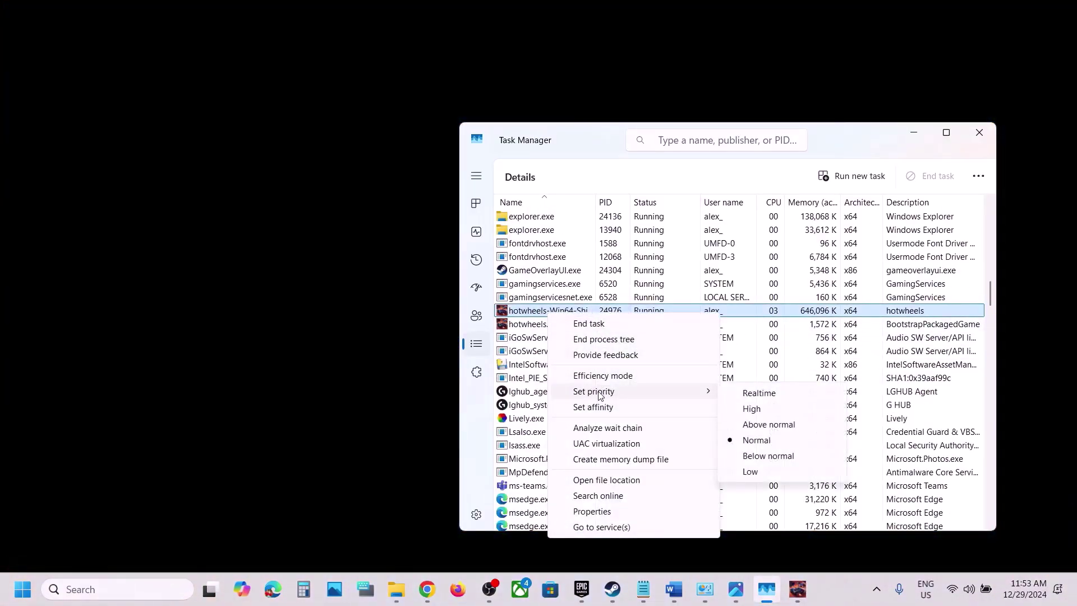
click(762, 395)
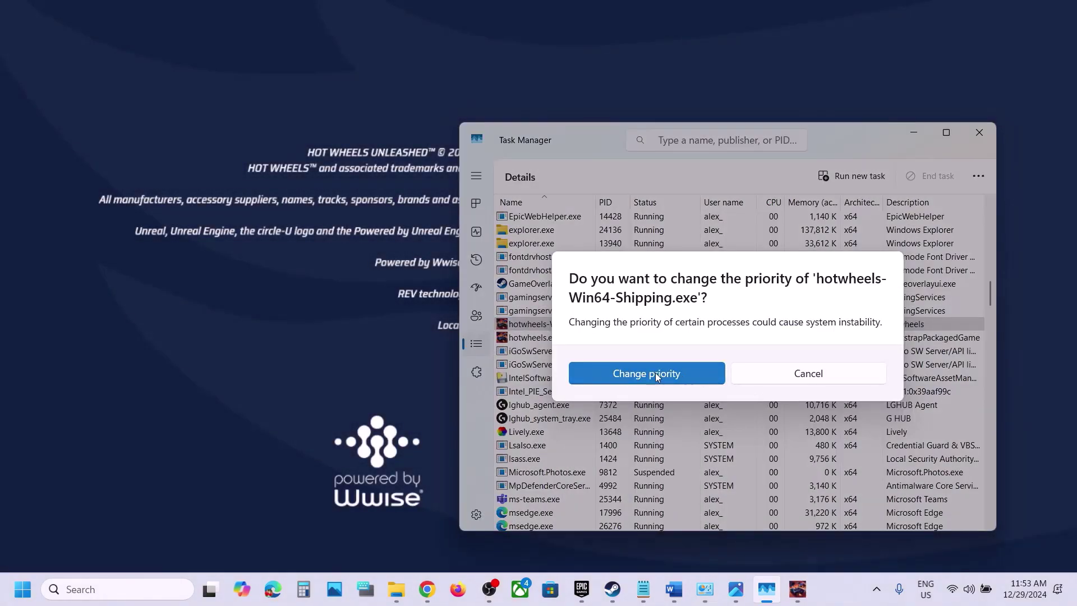
click(655, 372)
- Change the priority of the hotwheels-Win64-Shipping.exe process to High and confirm the change
right_click(568, 325)
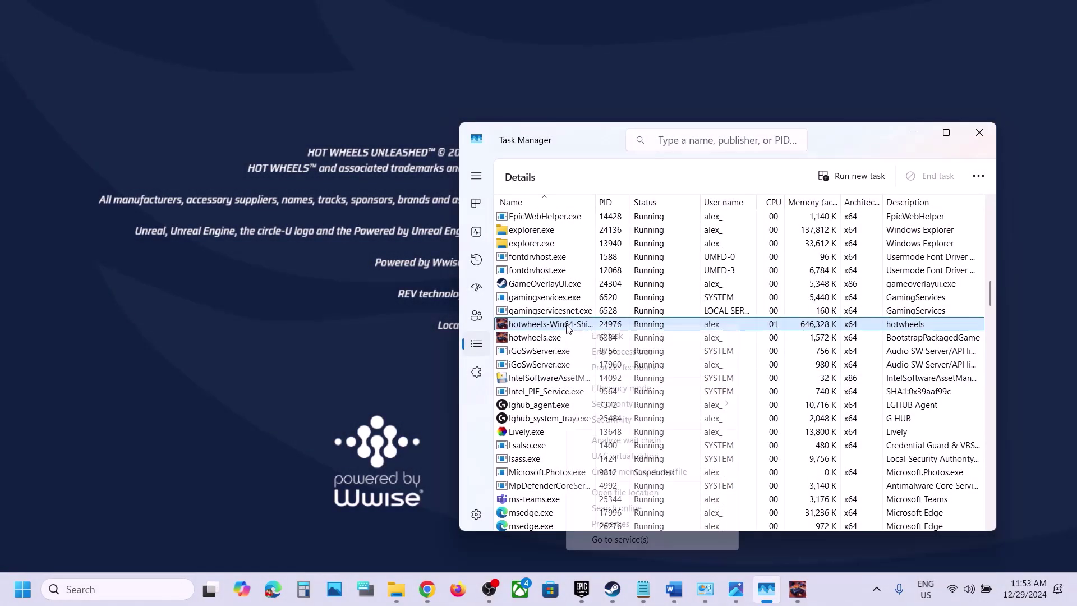
mouse_move(631, 405)
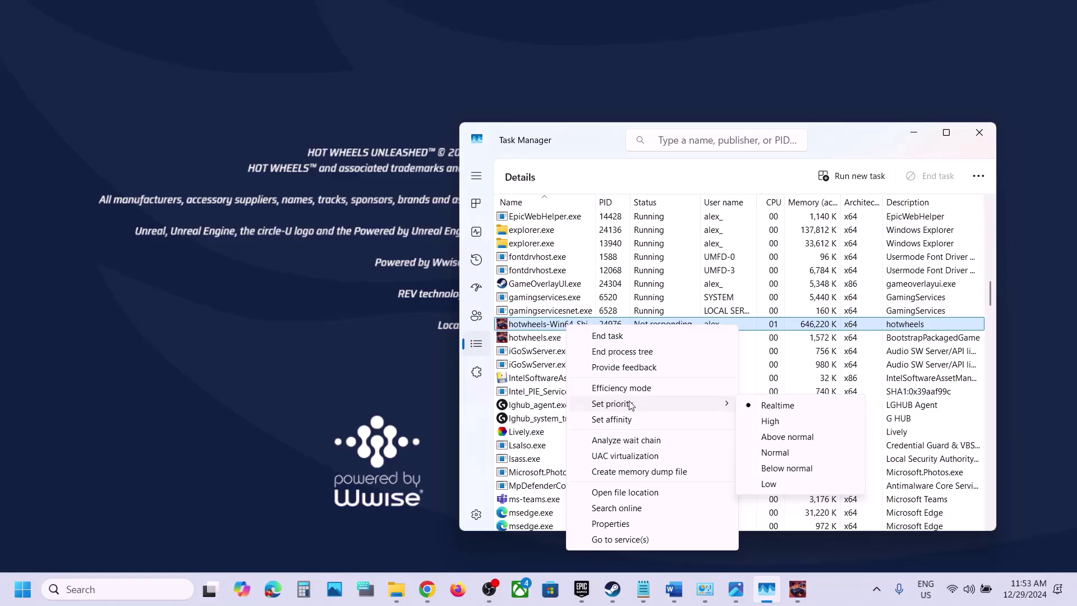
click(779, 430)
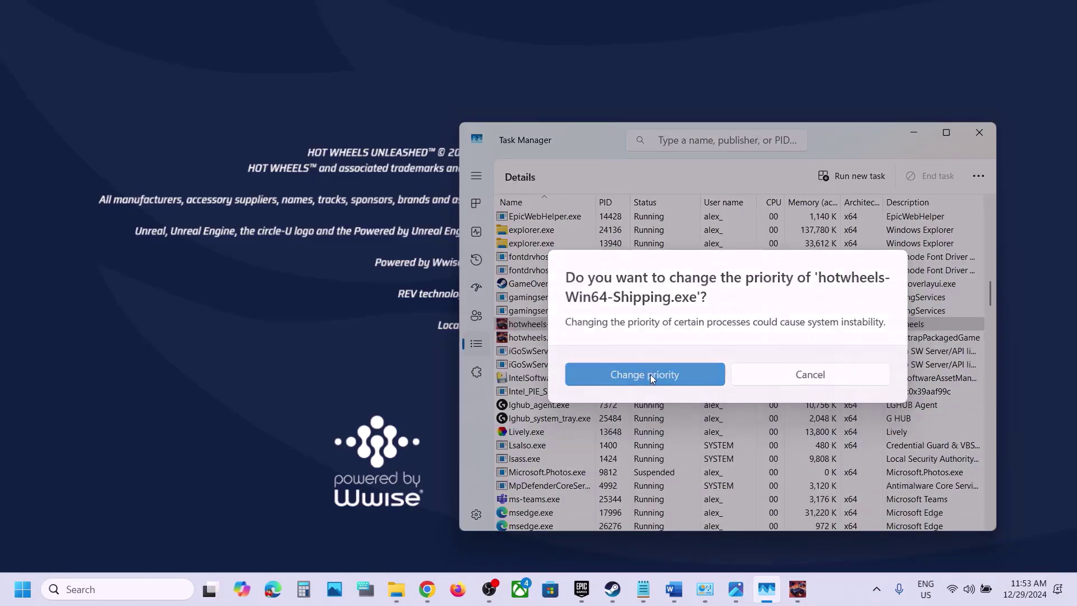
click(652, 377)
- Set the priority of the hotwheels.exe process to Realtime and confirm the change
click(543, 339)
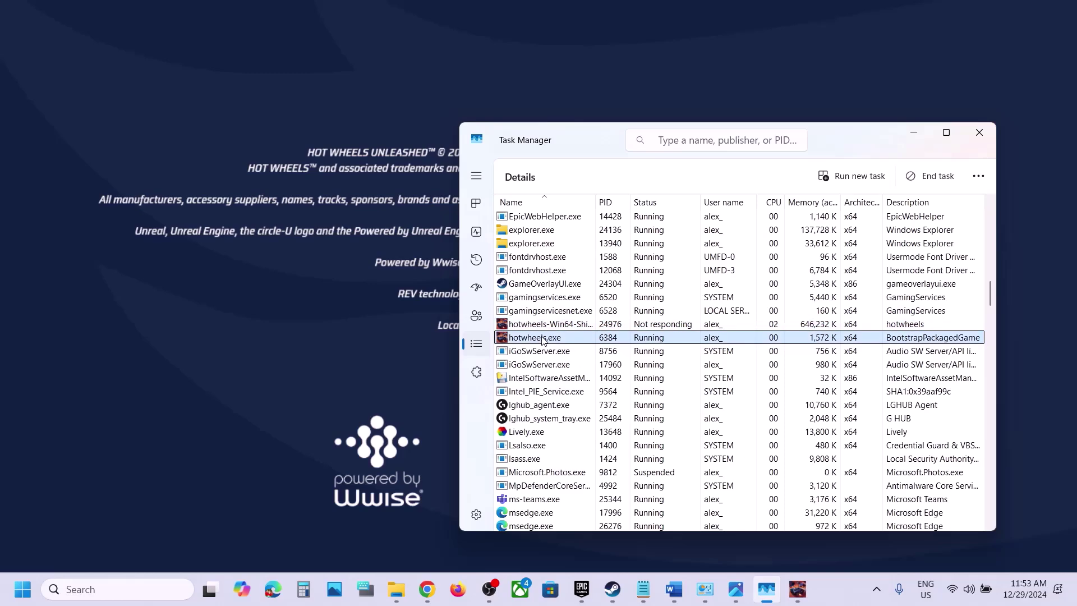
right_click(542, 339)
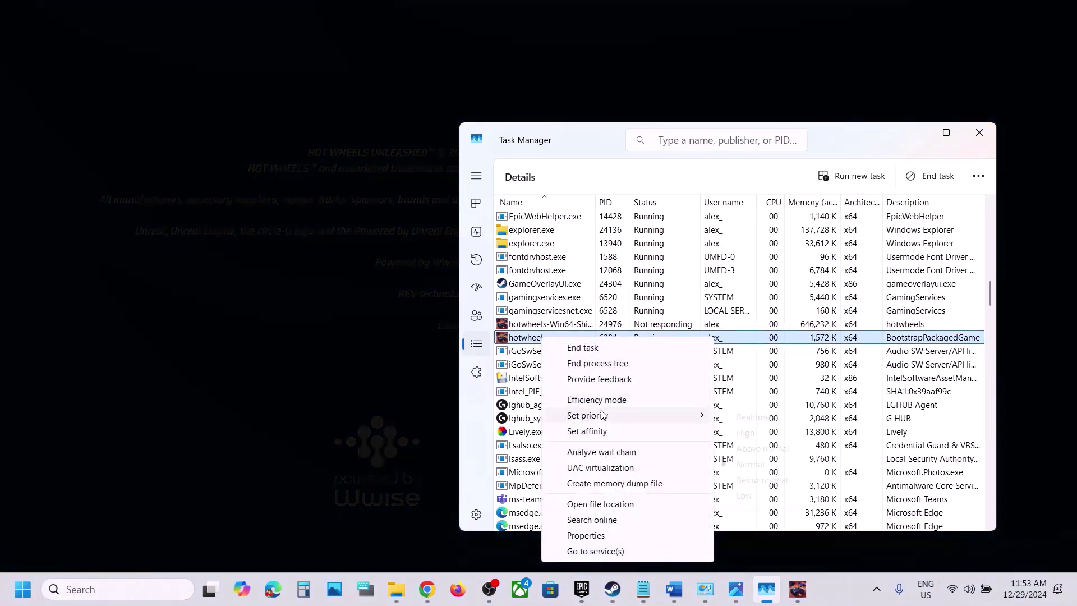
mouse_move(600, 416)
click(750, 421)
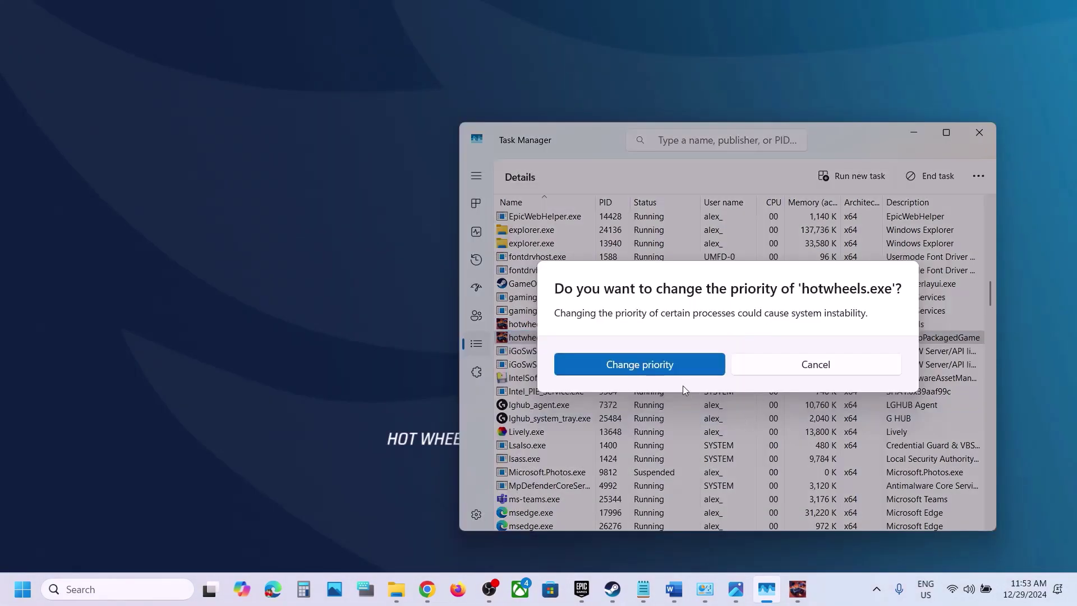
click(651, 365)
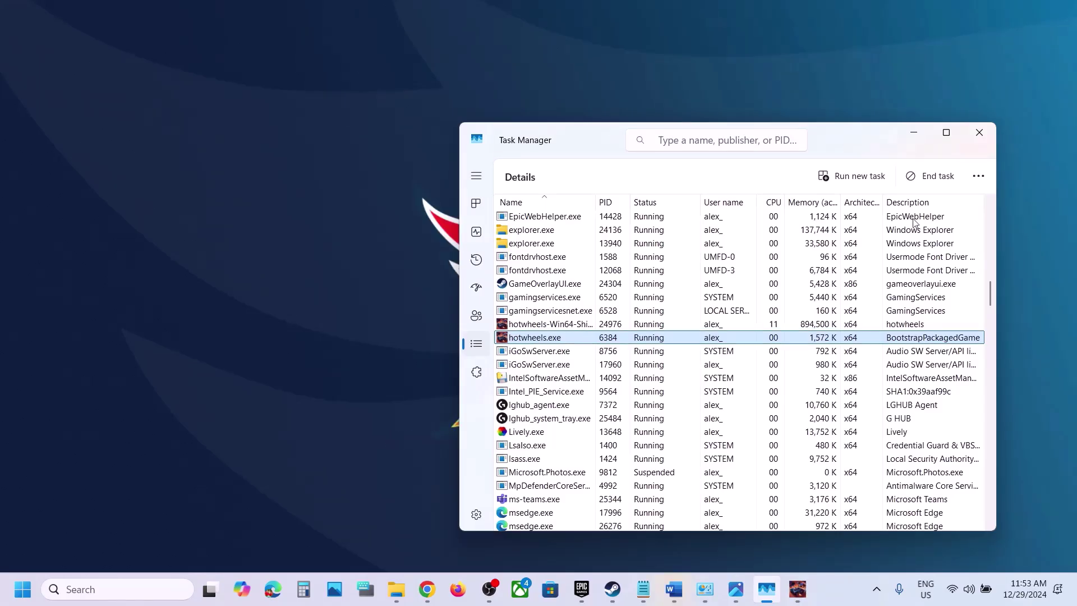
- Close Task Manager and quit HOT WHEELS UNLEASHED, confirming the exit
click(981, 134)
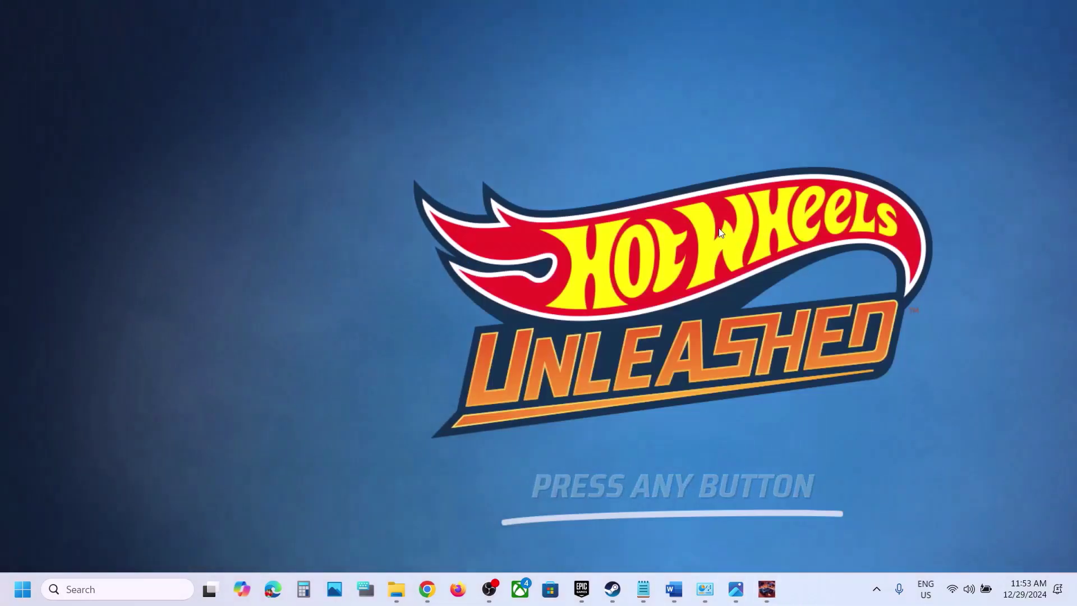
click(799, 184)
key(Escape)
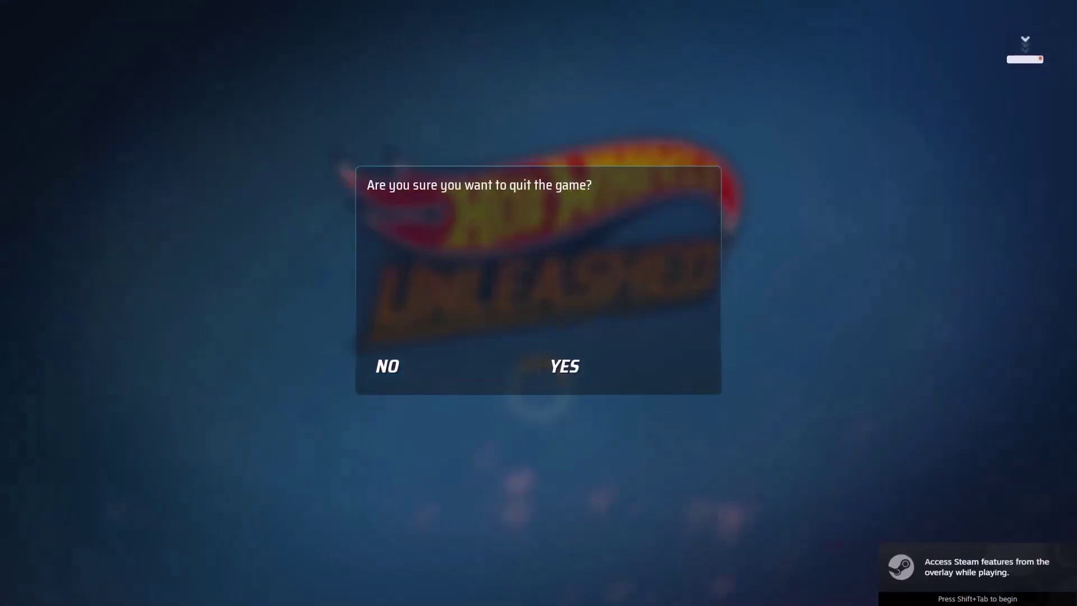
click(579, 361)
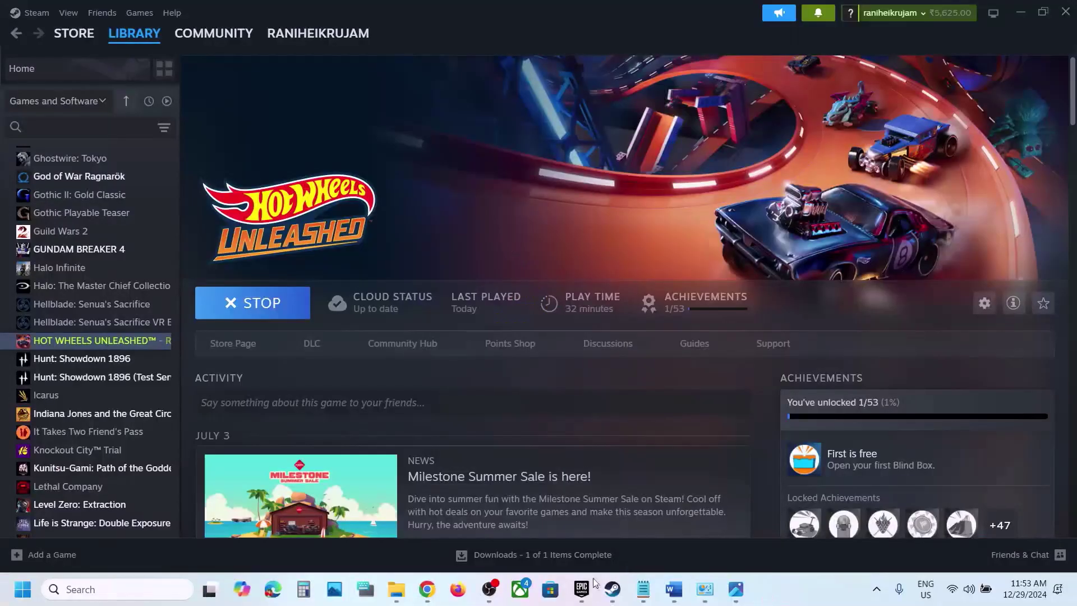
- Switch to the Word notes and highlight the Step 9 text "Update Windows to the latest version"
click(674, 589)
scroll(494, 387, down, 3)
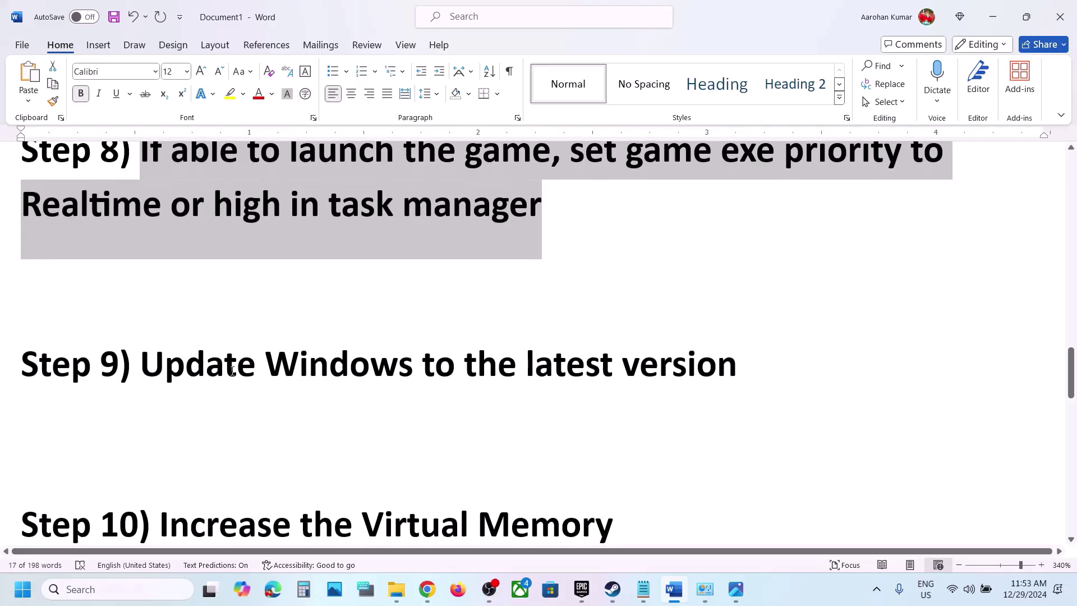
drag(141, 365, 737, 393)
- Open the Windows Update page in Windows Settings and check for updates
key(super+i)
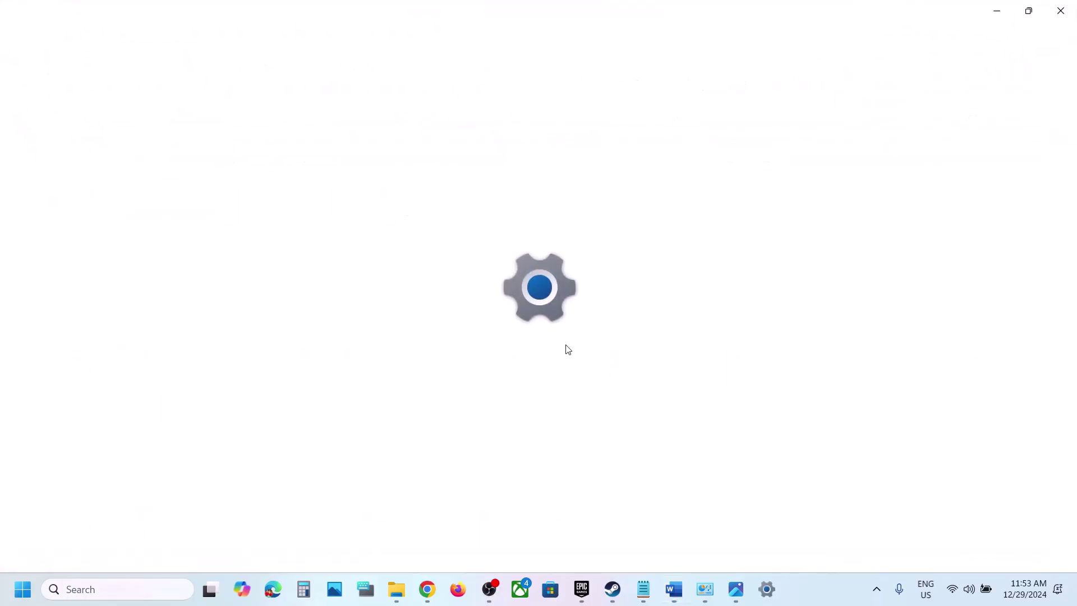
click(97, 466)
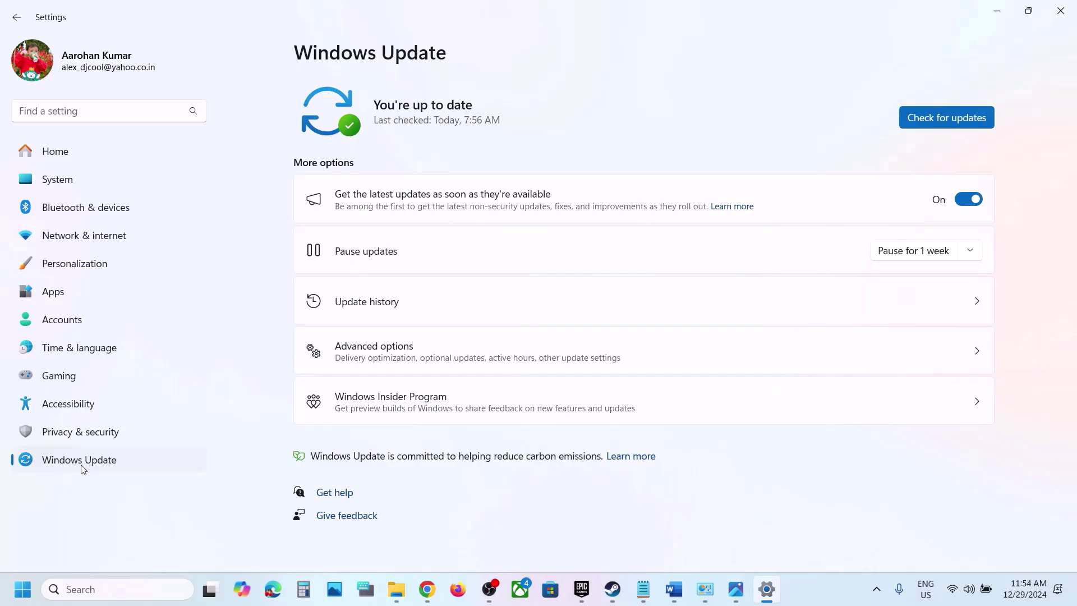
click(934, 119)
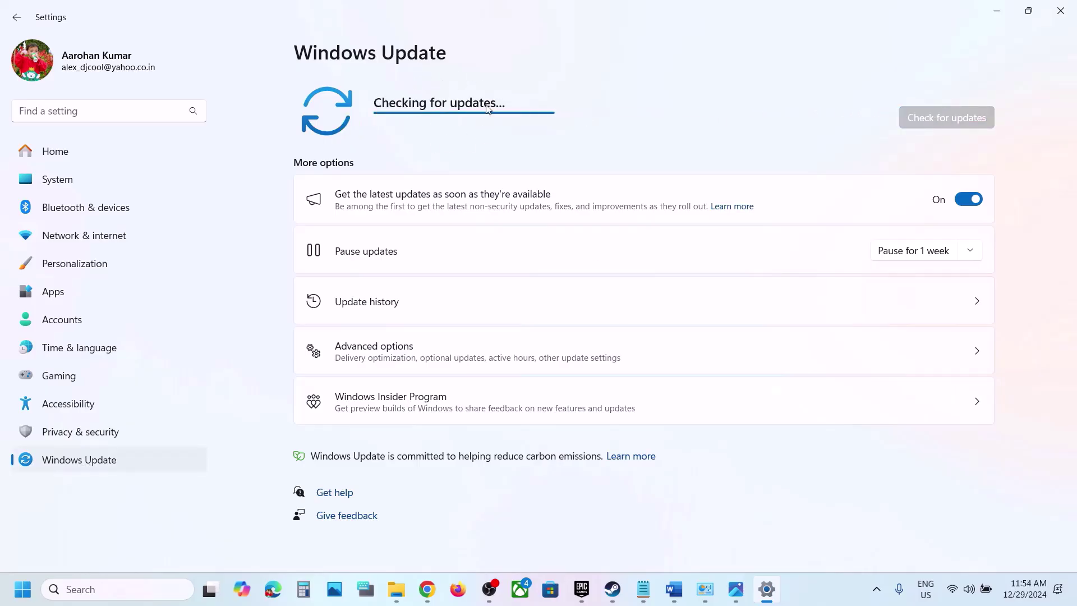
- Show the computer's power options, including Restart, and return to the Word notes to view Step 10 on virtual memory
click(23, 589)
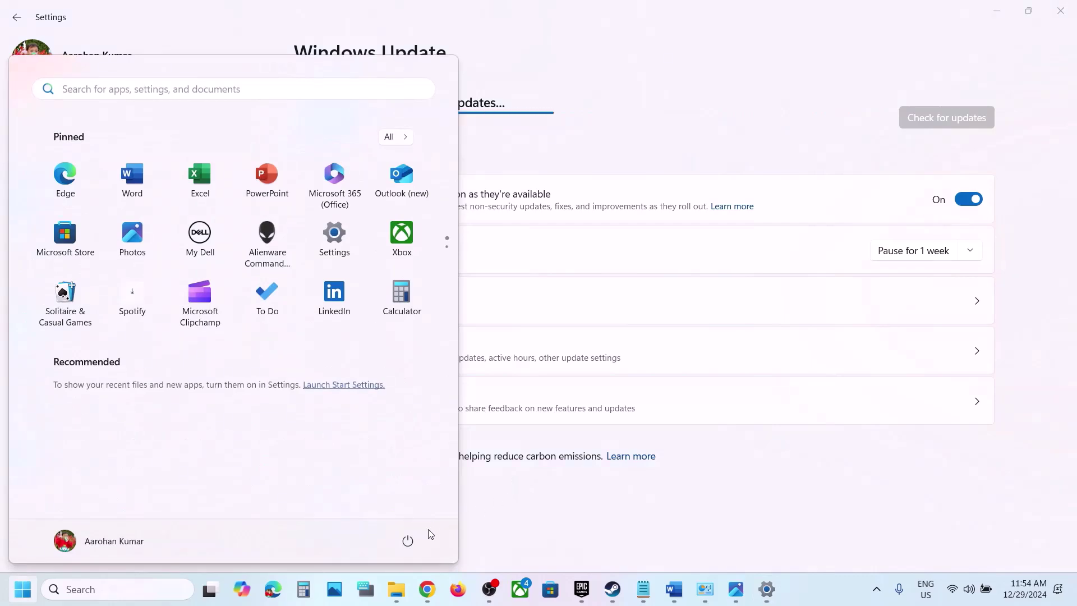
click(408, 540)
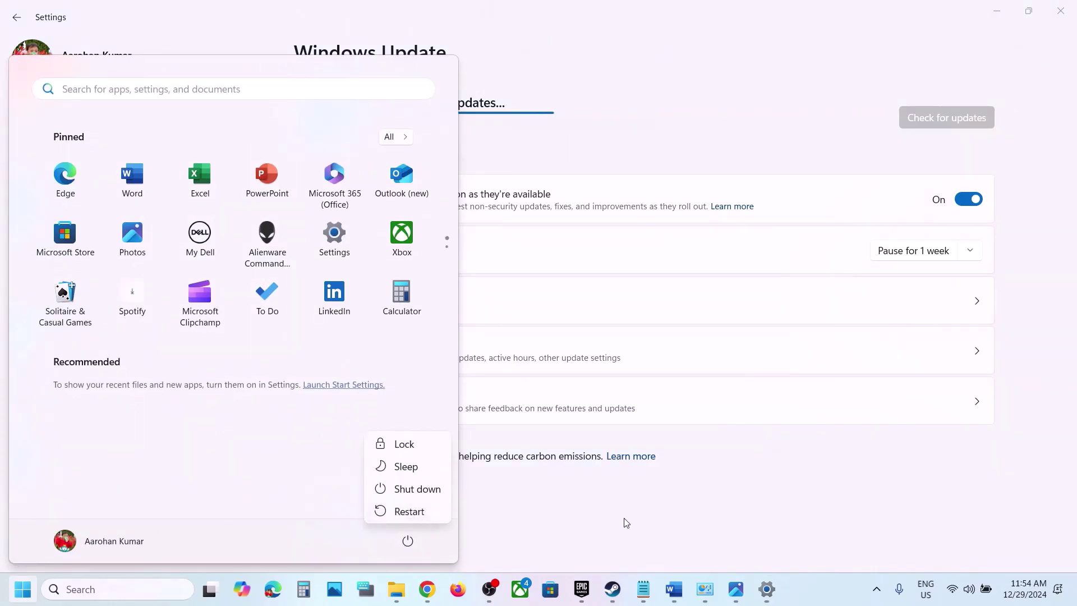
click(673, 589)
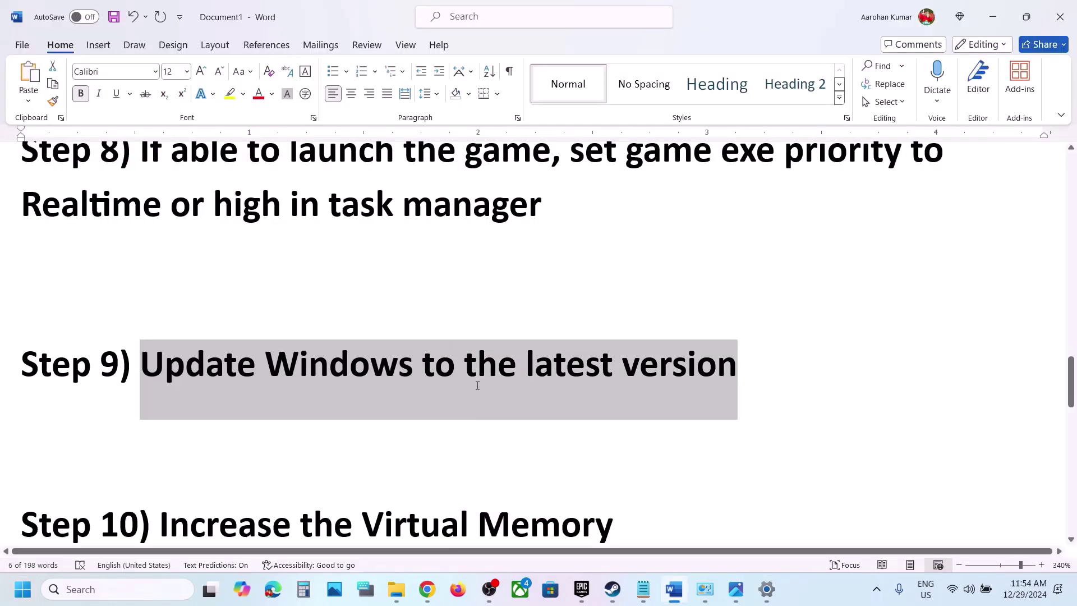
scroll(662, 447, down, 5)
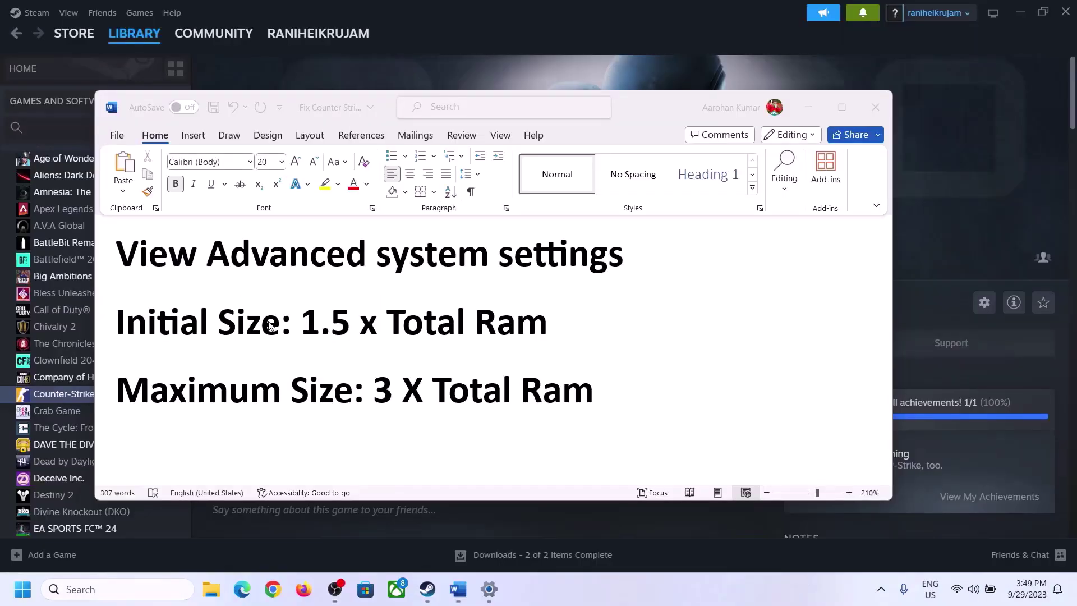
- Copy "View Advanced system settings" from the Word notes, search Windows for it and open the matching Control Panel item
click(151, 261)
drag(128, 259, 582, 280)
key(ctrl+c)
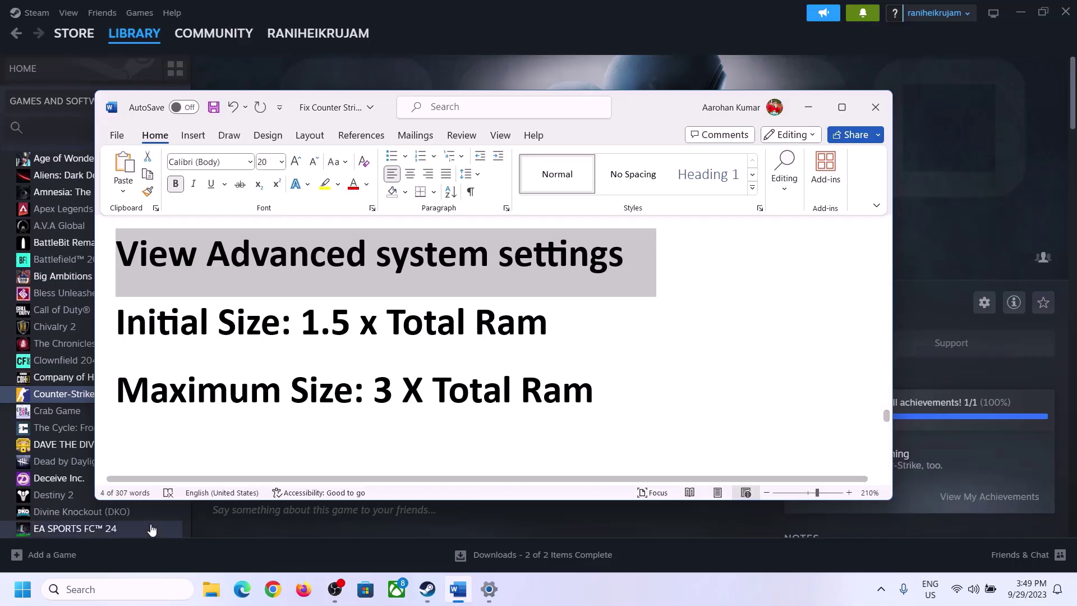
click(127, 586)
key(ctrl+v)
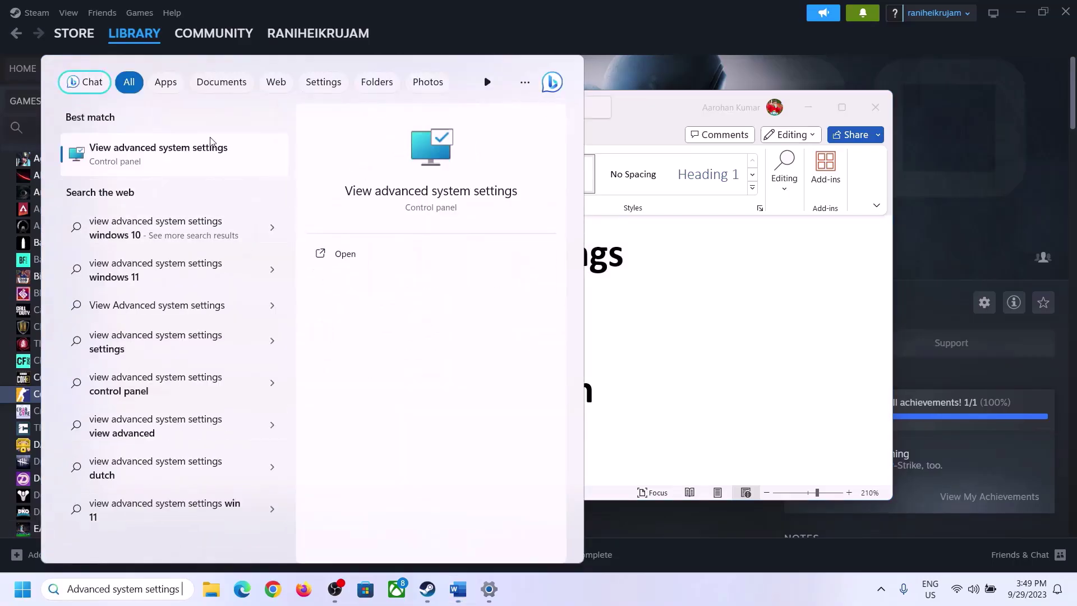
click(149, 164)
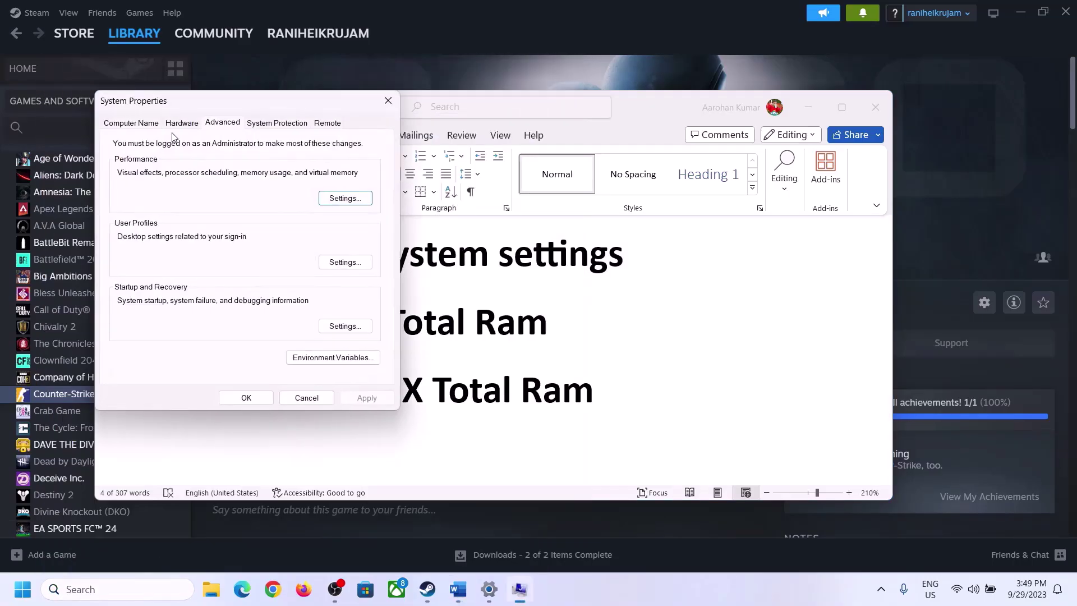
- Open the virtual memory settings from the advanced performance options and disable automatic paging file management for all drives
drag(225, 110, 482, 194)
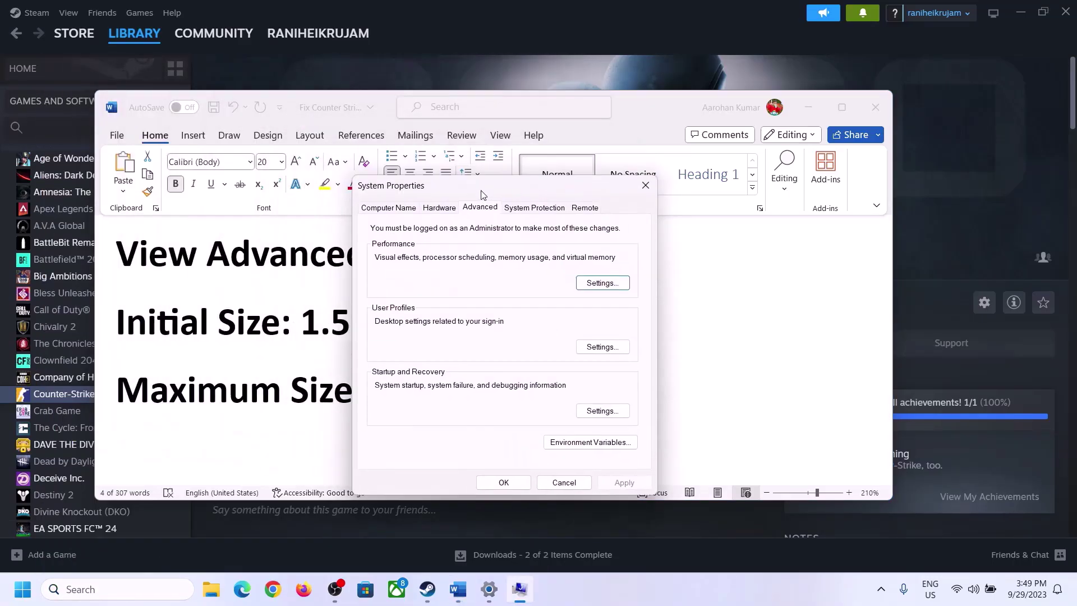
click(602, 284)
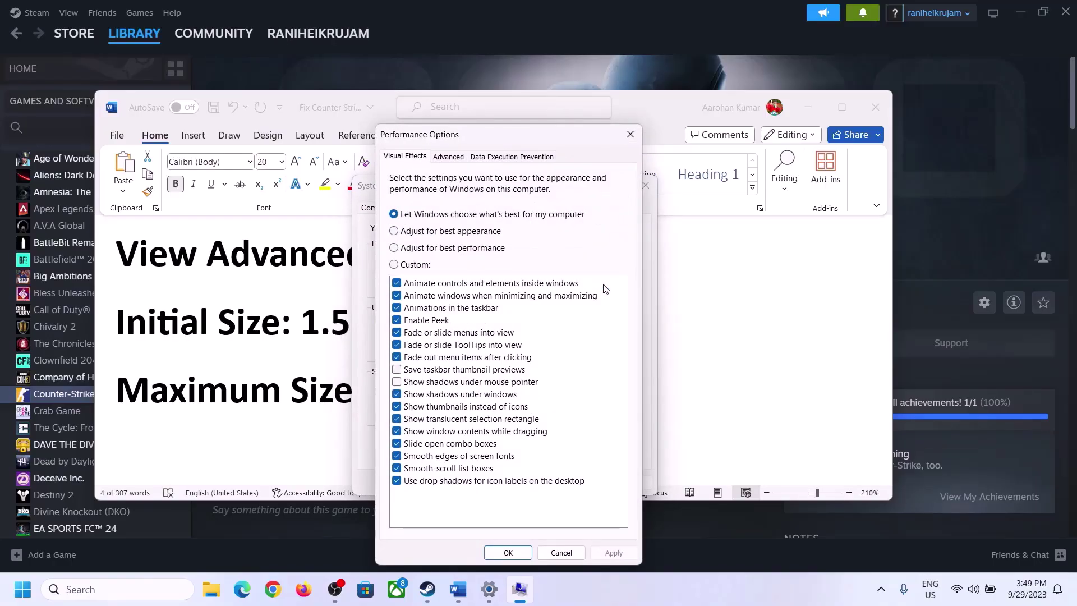
click(449, 157)
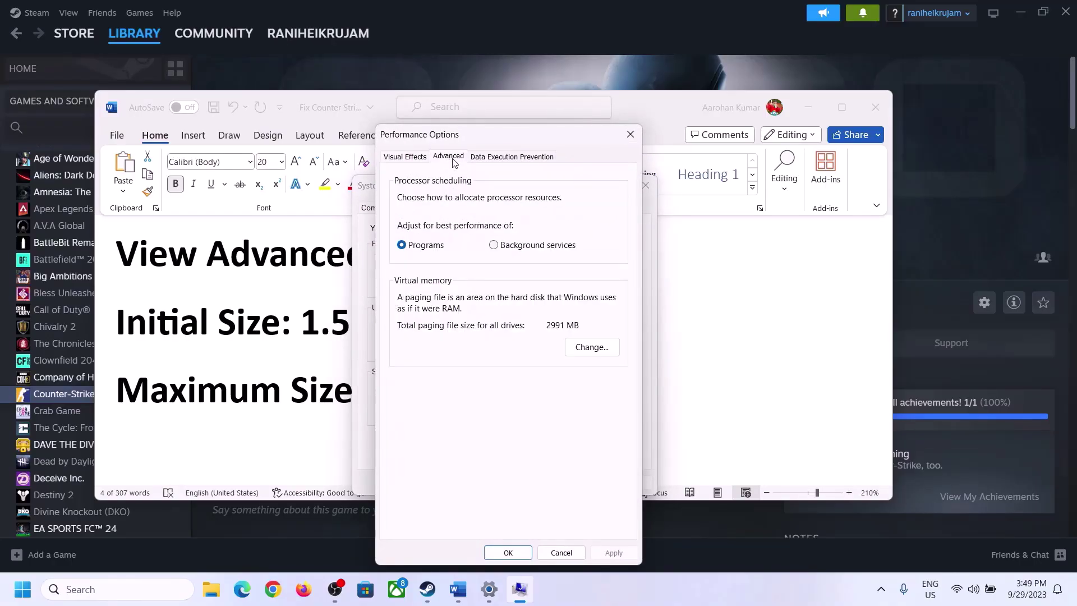
click(599, 348)
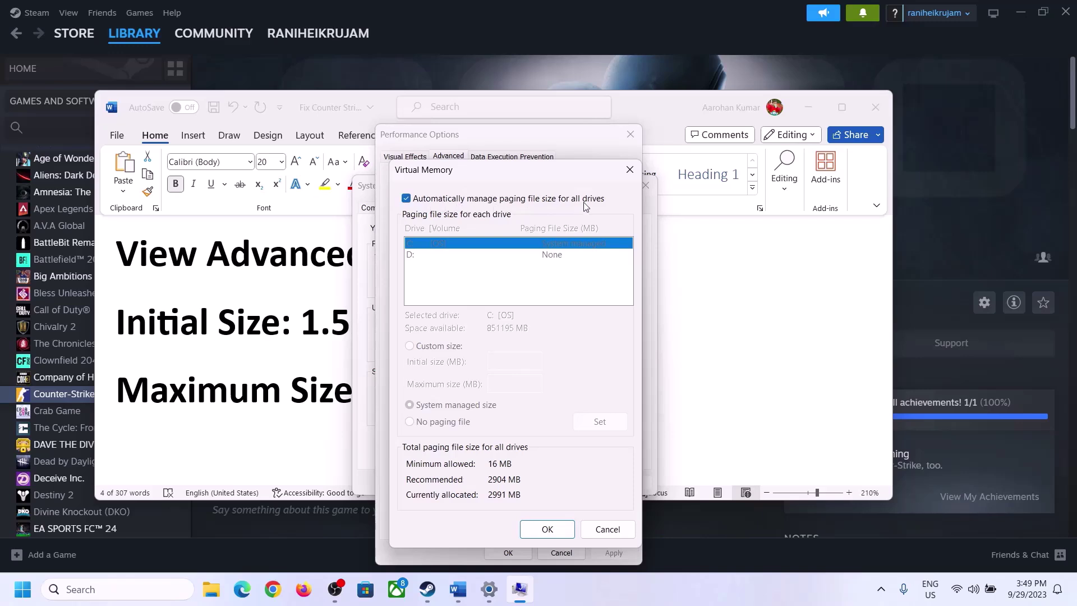
click(407, 199)
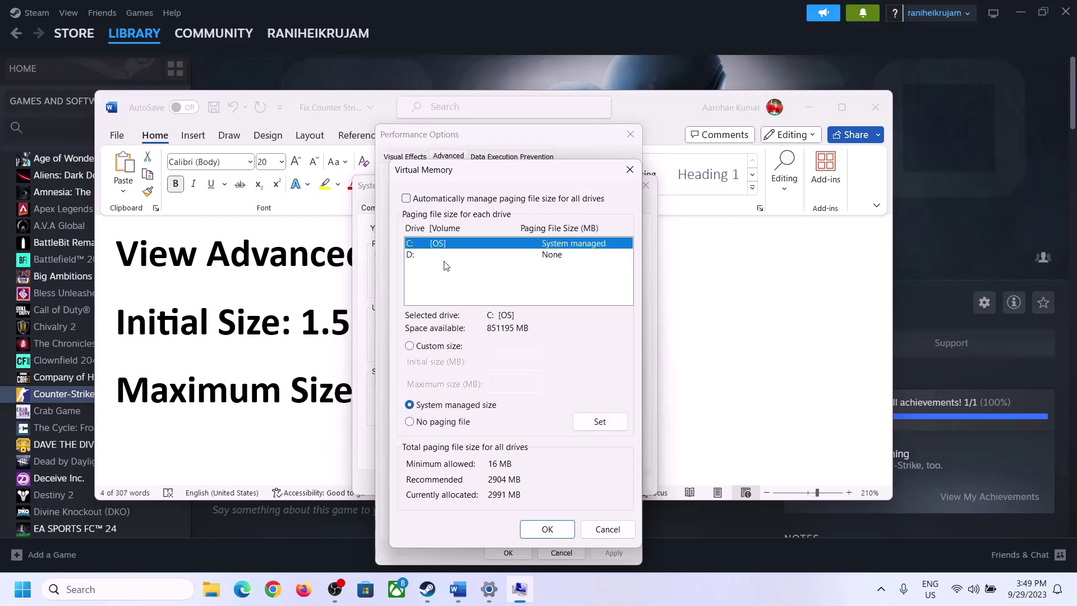